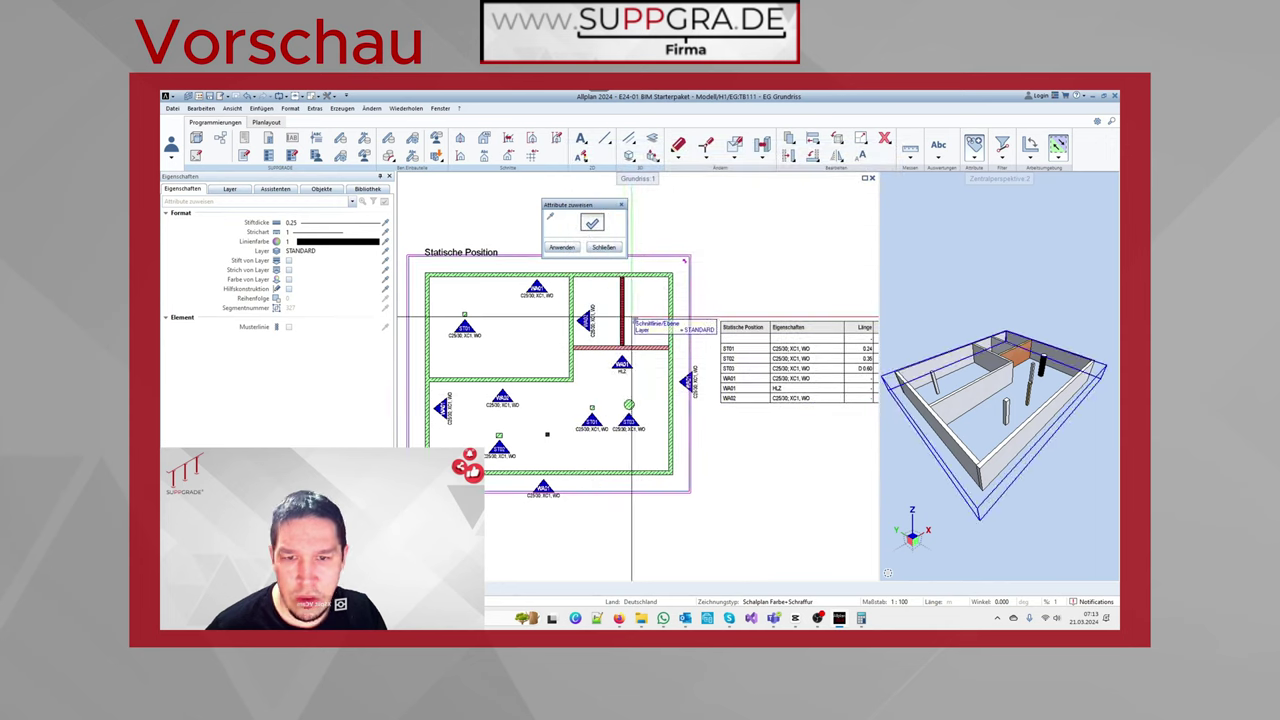
Apply the attributes to the round column, then end the attribute tool
{"action": "left_click", "coordinate": [547, 436]}
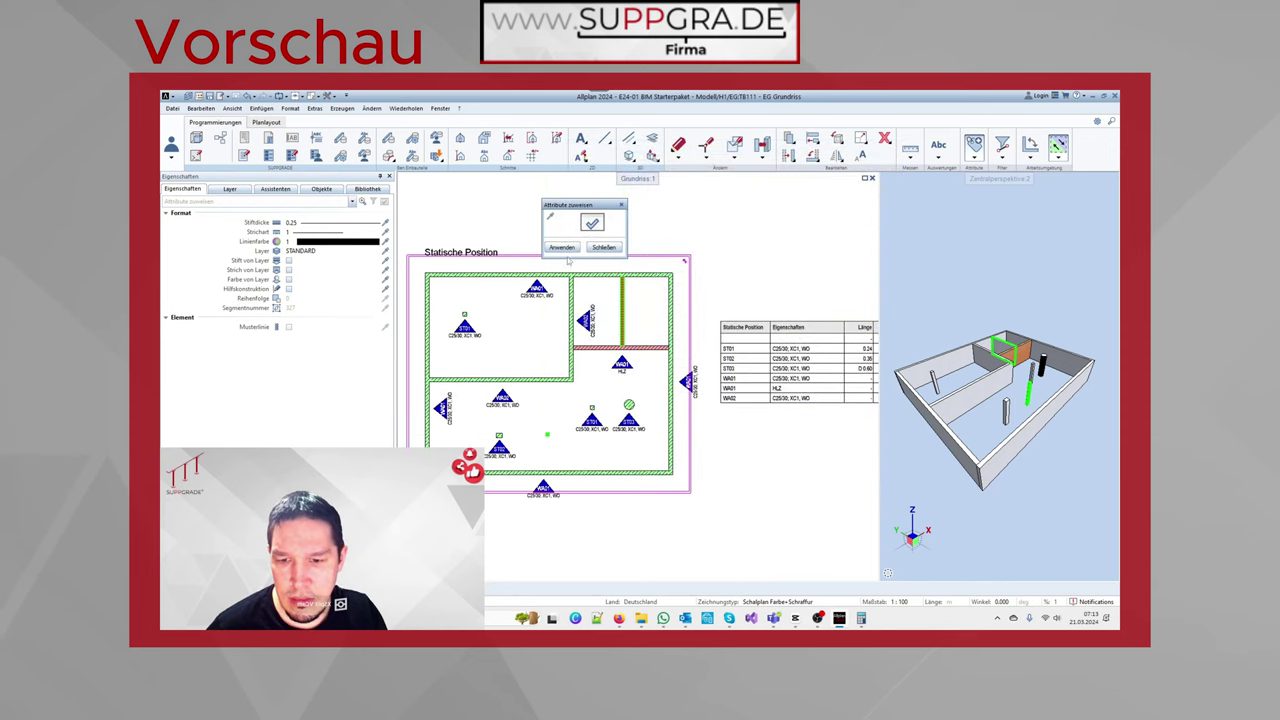
{"action": "middle_click_drag", "start_coordinate": [864, 398], "coordinate": [748, 350]}
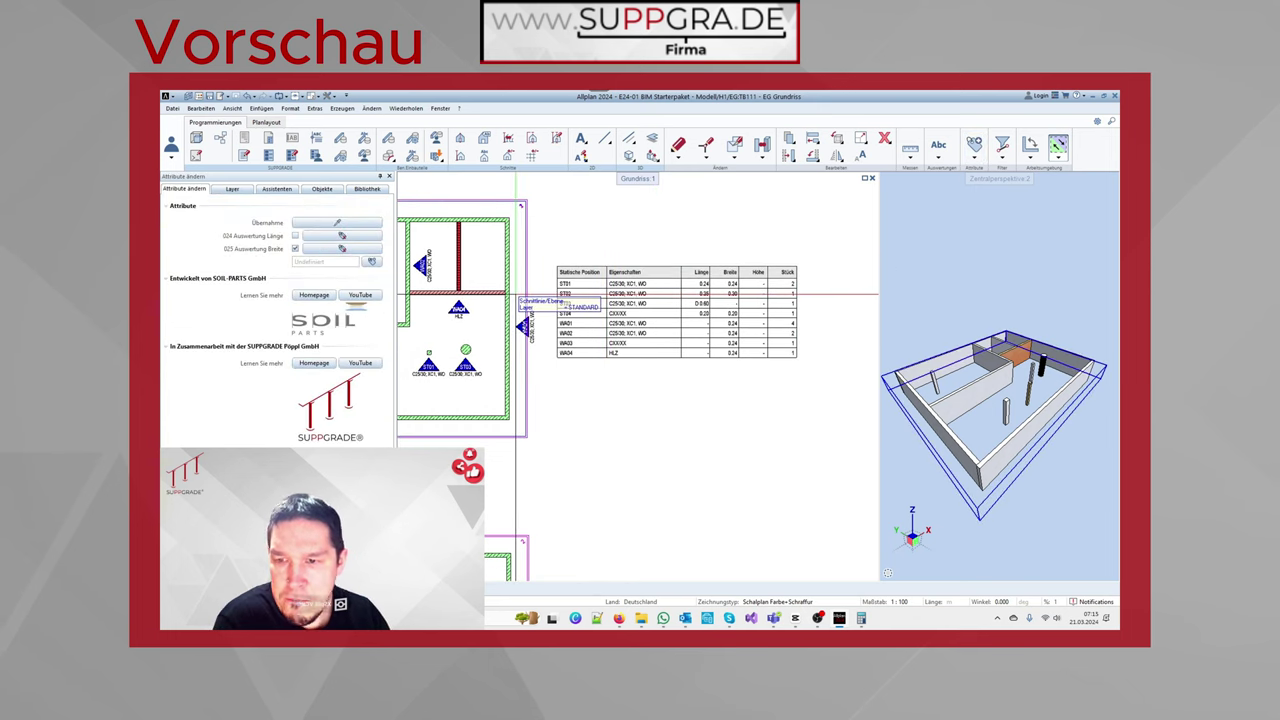
{"action": "key", "text": "Escape"}
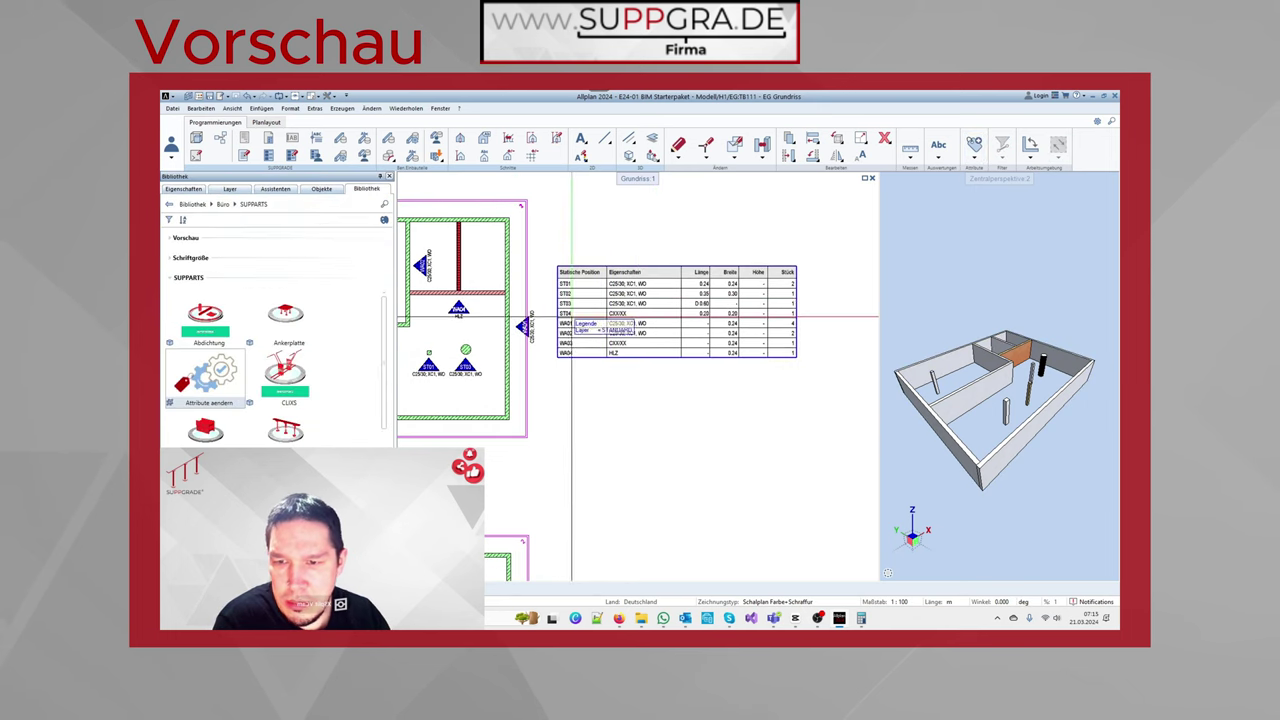
In Excel, edit the round-steel estimate in cell J13 and move on to K13
{"action": "scroll", "coordinate": [640, 300], "scroll_direction": "down", "scroll_amount": 3}
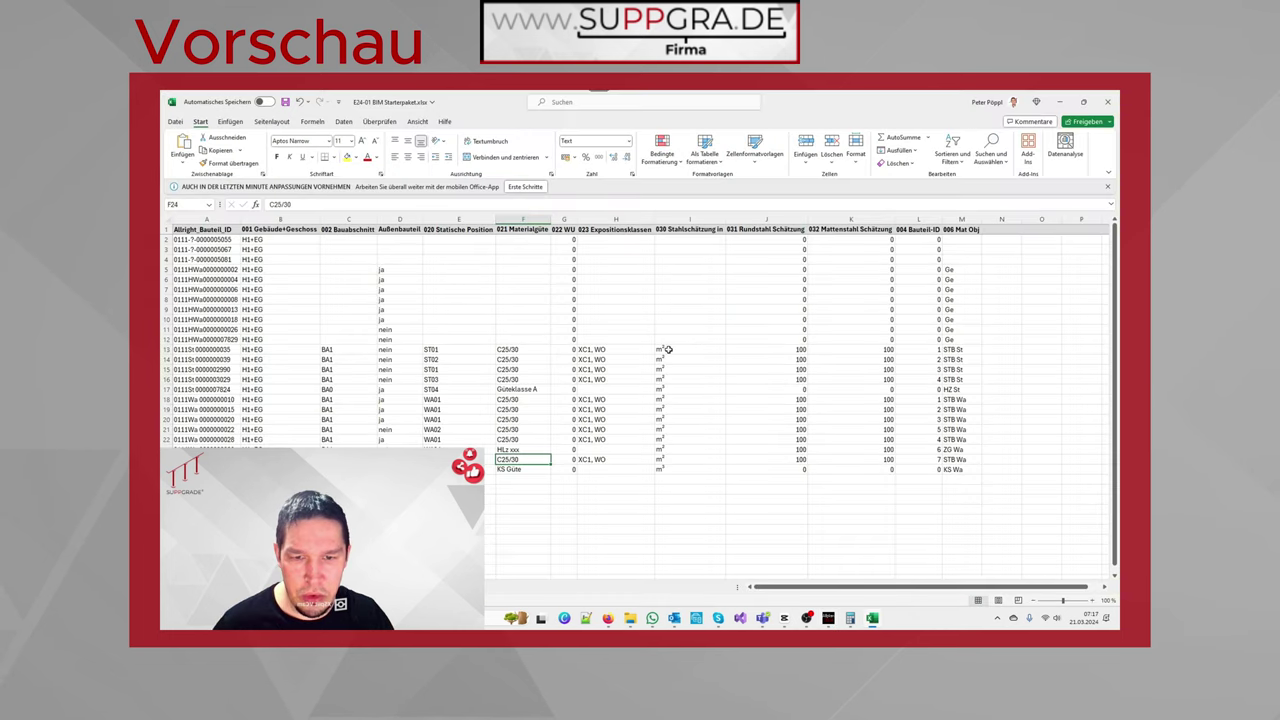
{"action": "double_click", "coordinate": [797, 350]}
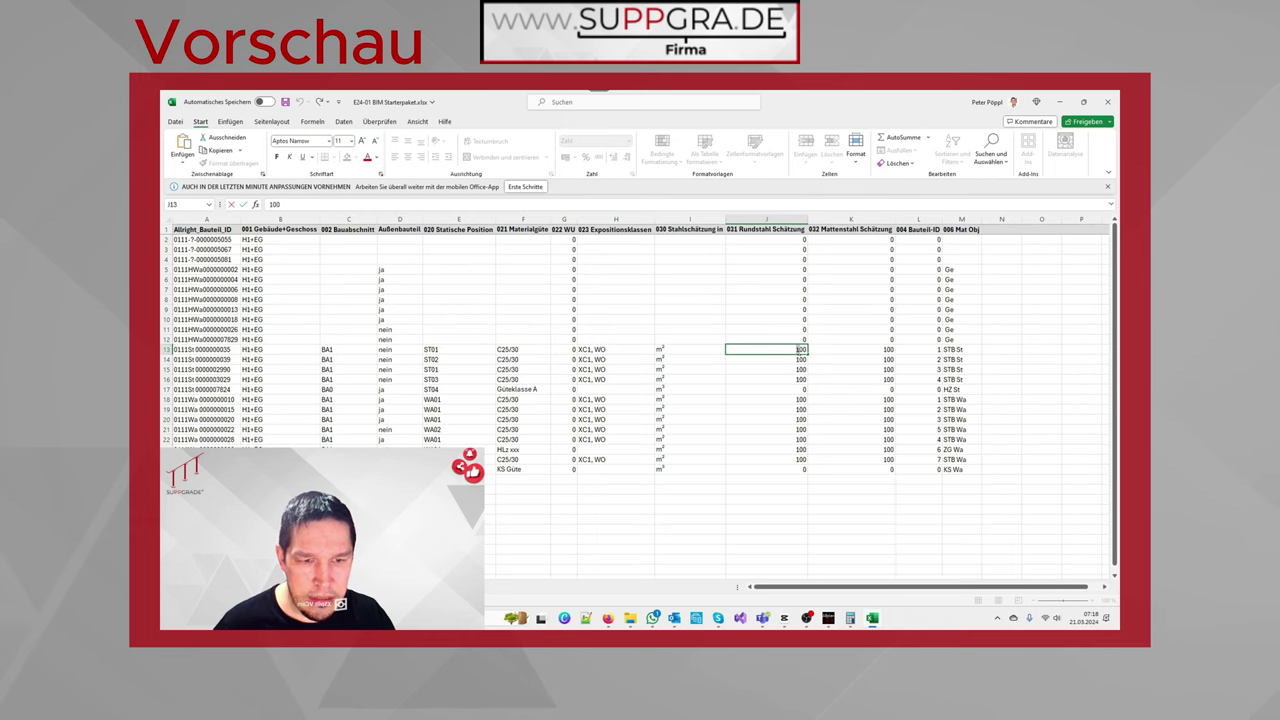
{"action": "type", "text": "400"}
{"action": "double_click", "coordinate": [886, 350]}
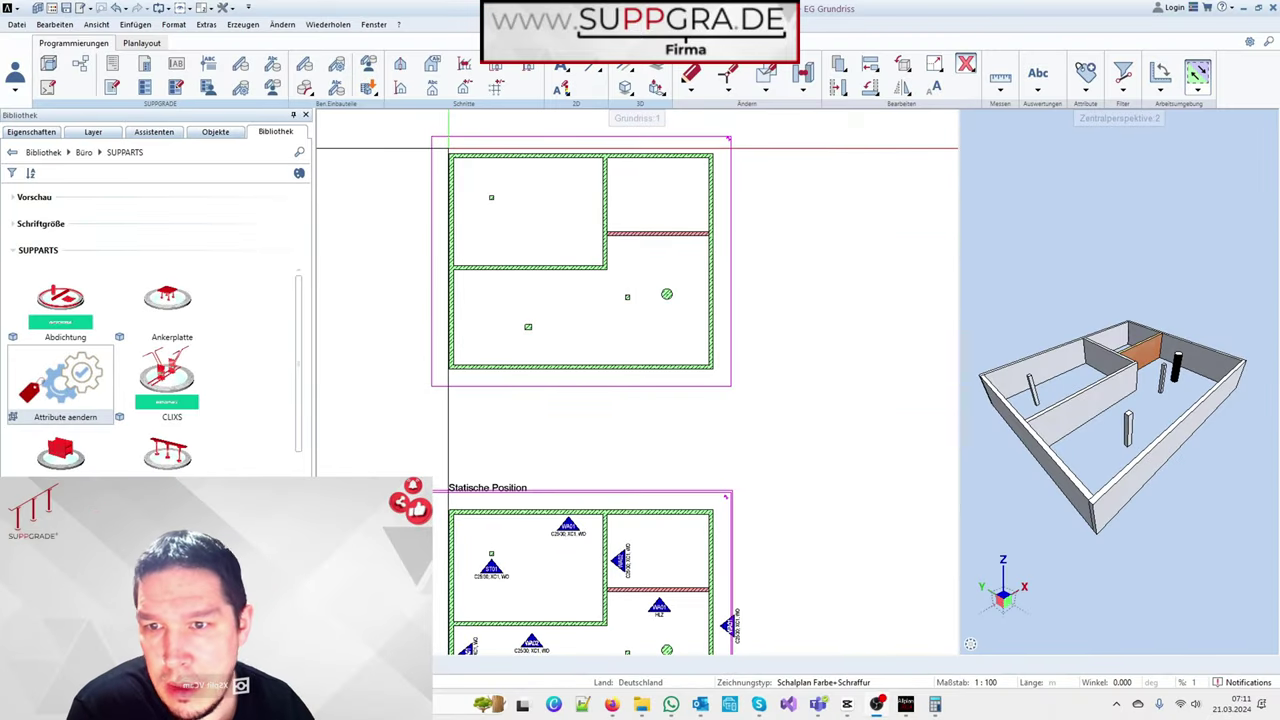
{"action": "scroll", "coordinate": [437, 147], "scroll_direction": "up", "scroll_amount": 1}
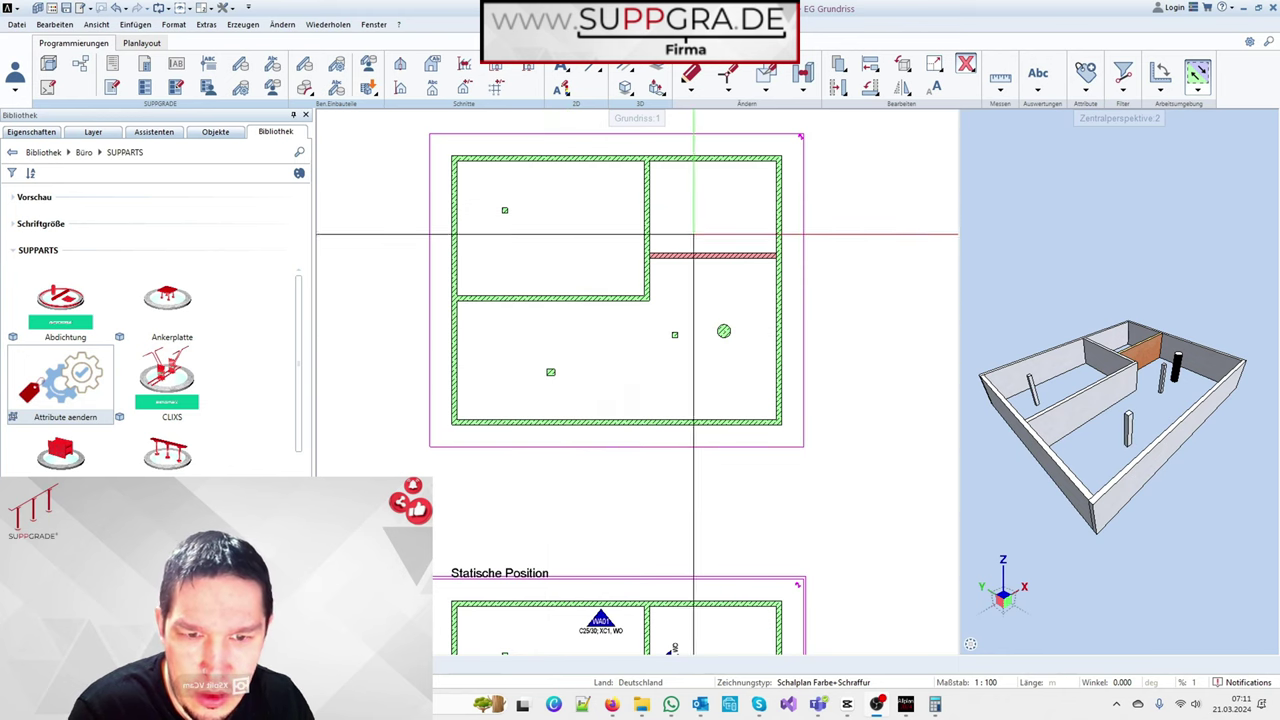
Zoom and pan until the whole Statische Position plan is visible
{"action": "scroll", "coordinate": [686, 205], "scroll_direction": "down", "scroll_amount": 3}
{"action": "scroll", "coordinate": [672, 303], "scroll_direction": "down", "scroll_amount": 2}
{"action": "scroll", "coordinate": [600, 274], "scroll_direction": "up", "scroll_amount": 4}
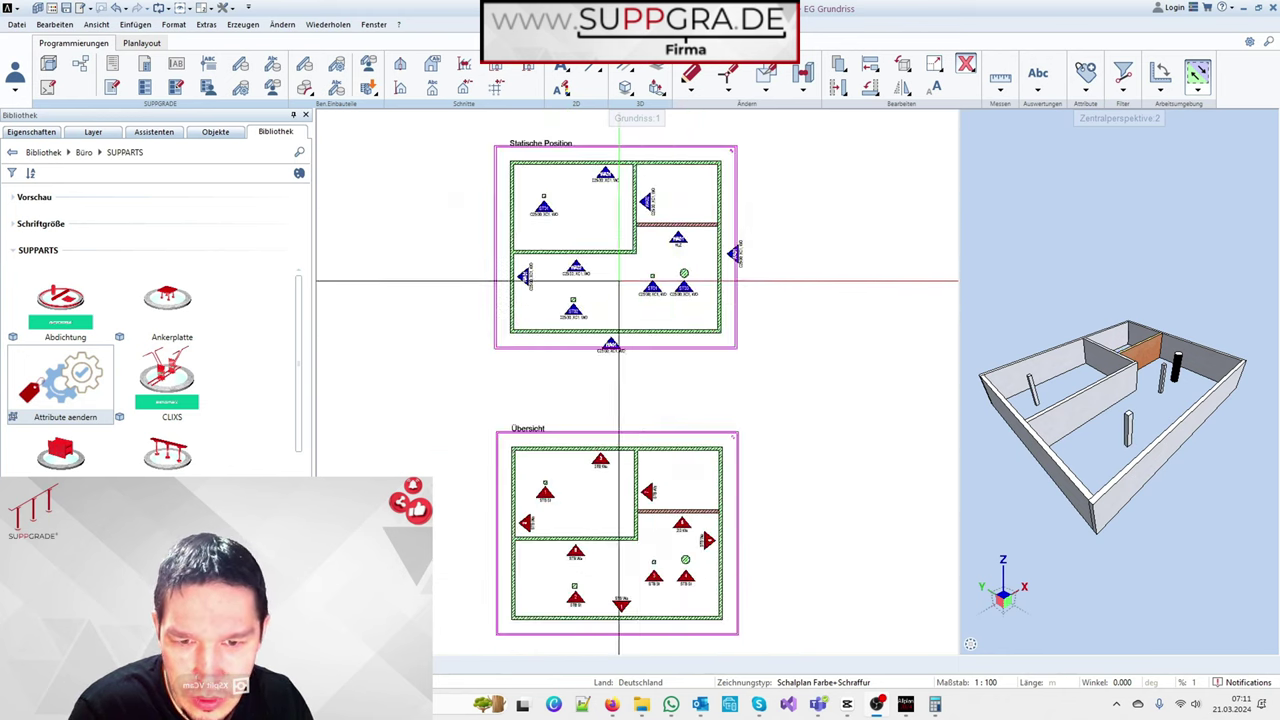
{"action": "scroll", "coordinate": [590, 203], "scroll_direction": "up", "scroll_amount": 2}
{"action": "middle_click_drag", "start_coordinate": [634, 262], "coordinate": [641, 301]}
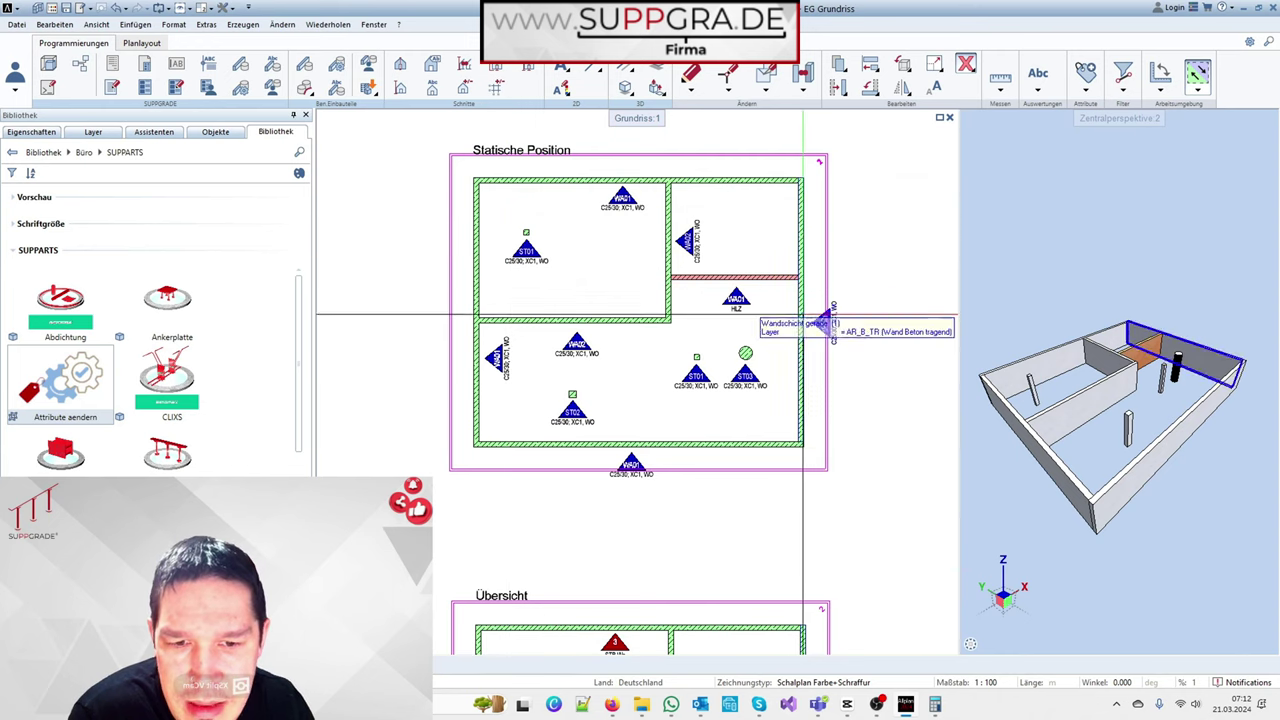
Pan to the Übersicht plan and zoom in on its STB St, STB Wa and ZG Wa labels
{"action": "middle_click_drag", "start_coordinate": [730, 556], "coordinate": [722, 218]}
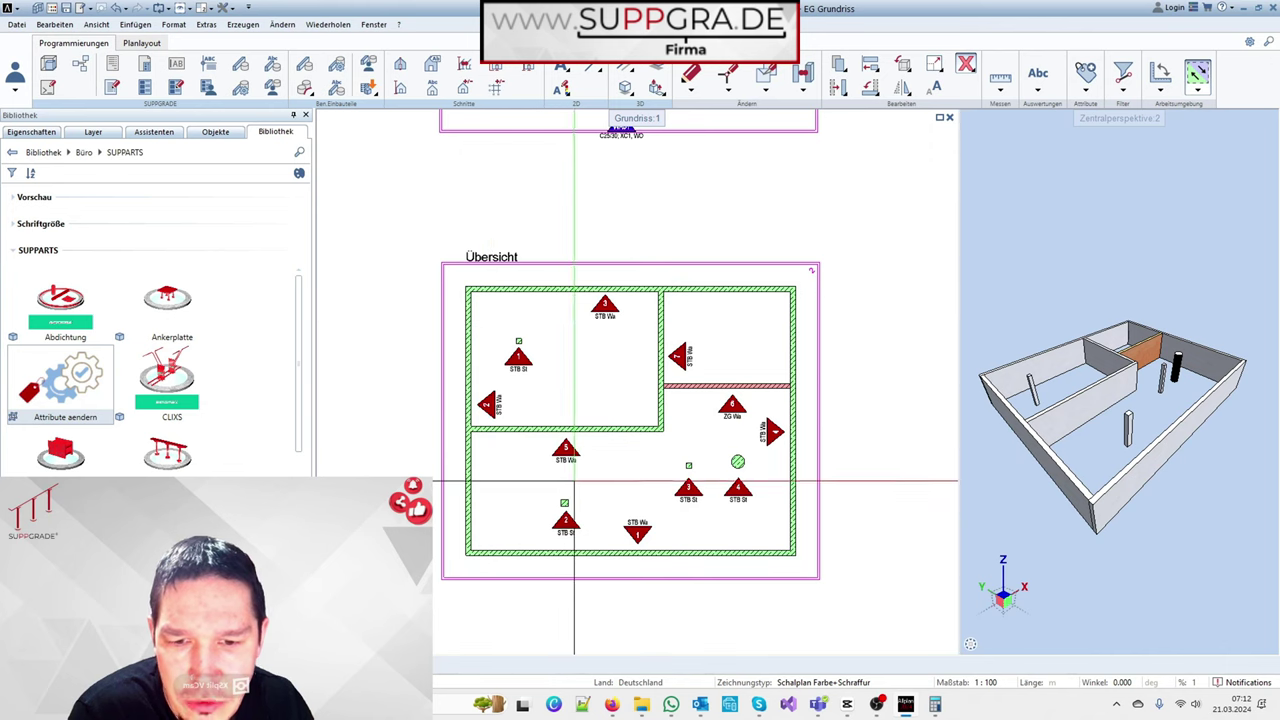
{"action": "scroll", "coordinate": [627, 342], "scroll_direction": "up", "scroll_amount": 1}
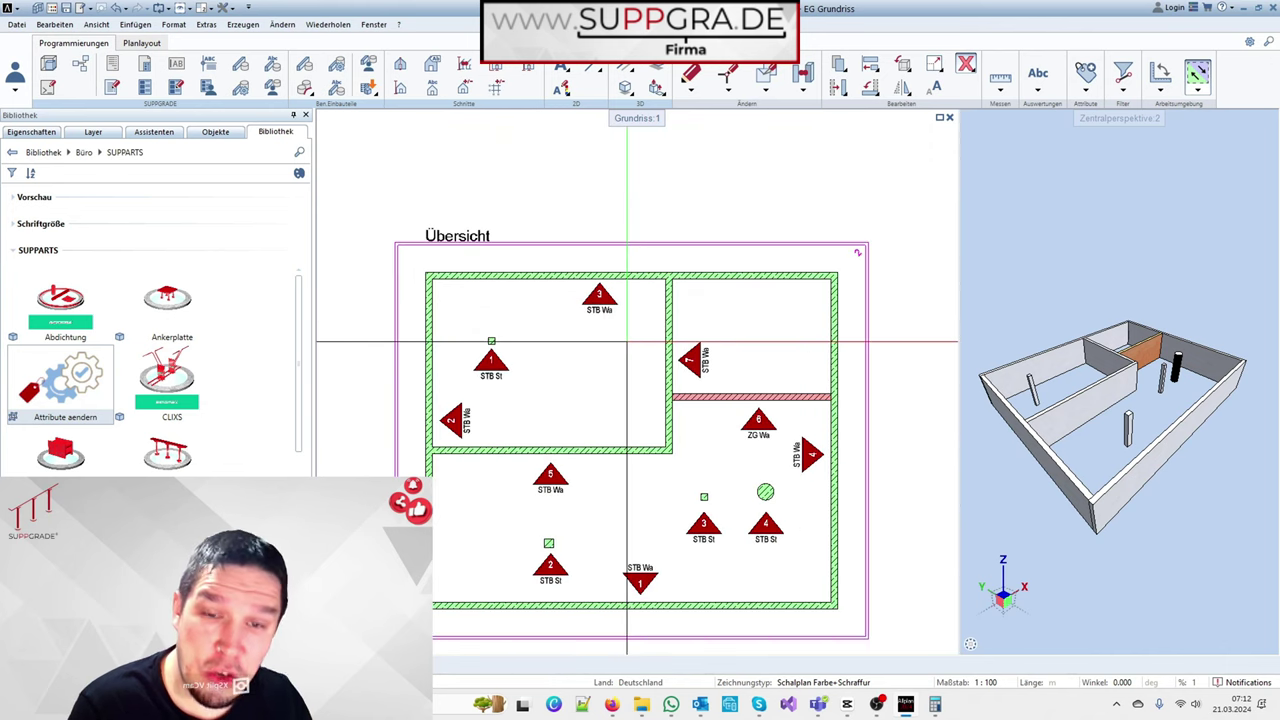
{"action": "scroll", "coordinate": [623, 194], "scroll_direction": "down", "scroll_amount": 4}
{"action": "scroll", "coordinate": [617, 194], "scroll_direction": "up", "scroll_amount": 3}
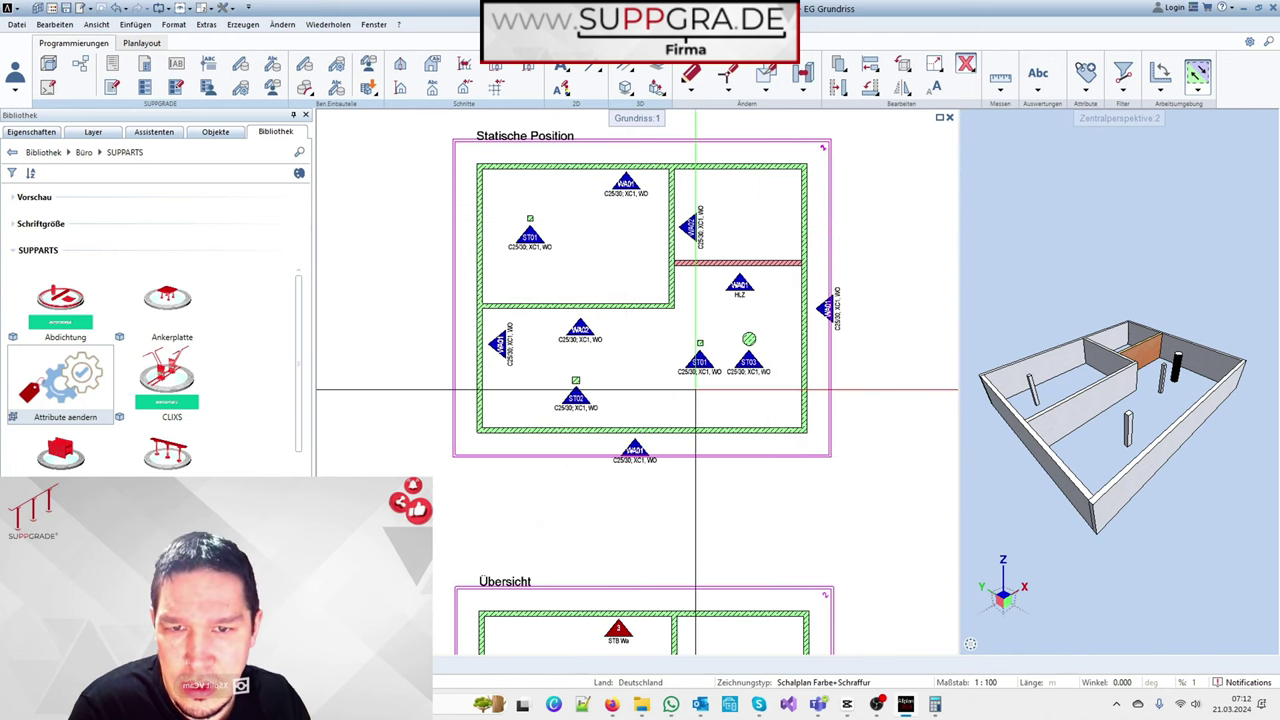
{"action": "scroll", "coordinate": [609, 200], "scroll_direction": "up", "scroll_amount": 3}
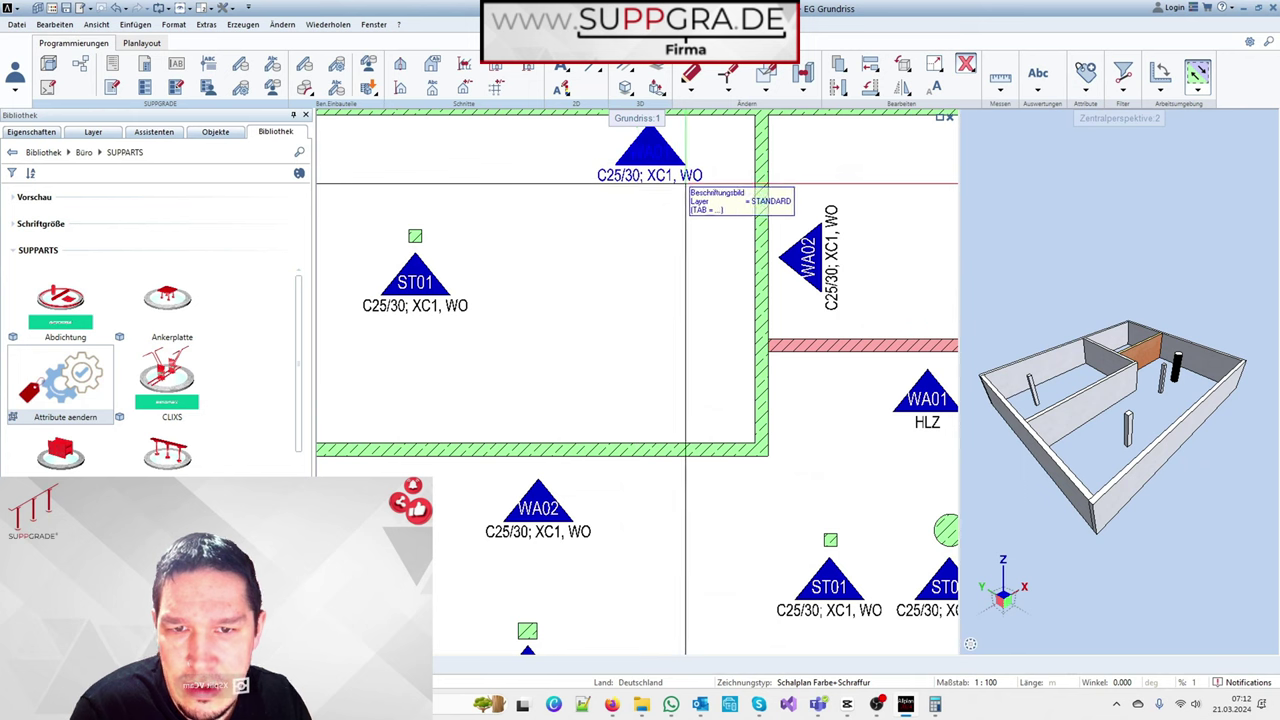
{"action": "scroll", "coordinate": [686, 183], "scroll_direction": "down", "scroll_amount": 3}
{"action": "scroll", "coordinate": [643, 371], "scroll_direction": "down", "scroll_amount": 2}
{"action": "scroll", "coordinate": [600, 300], "scroll_direction": "up", "scroll_amount": 3}
{"action": "scroll", "coordinate": [581, 207], "scroll_direction": "up", "scroll_amount": 2}
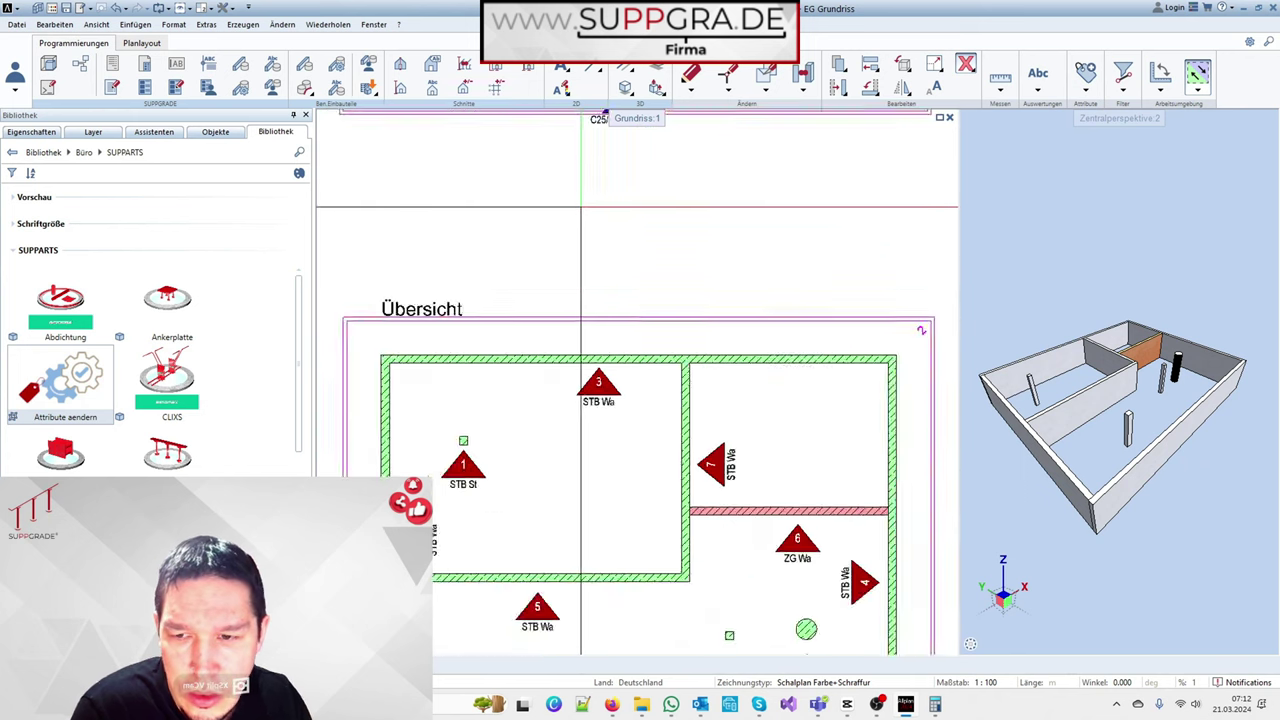
{"action": "scroll", "coordinate": [600, 240], "scroll_direction": "down", "scroll_amount": 3}
{"action": "scroll", "coordinate": [612, 330], "scroll_direction": "up", "scroll_amount": 3}
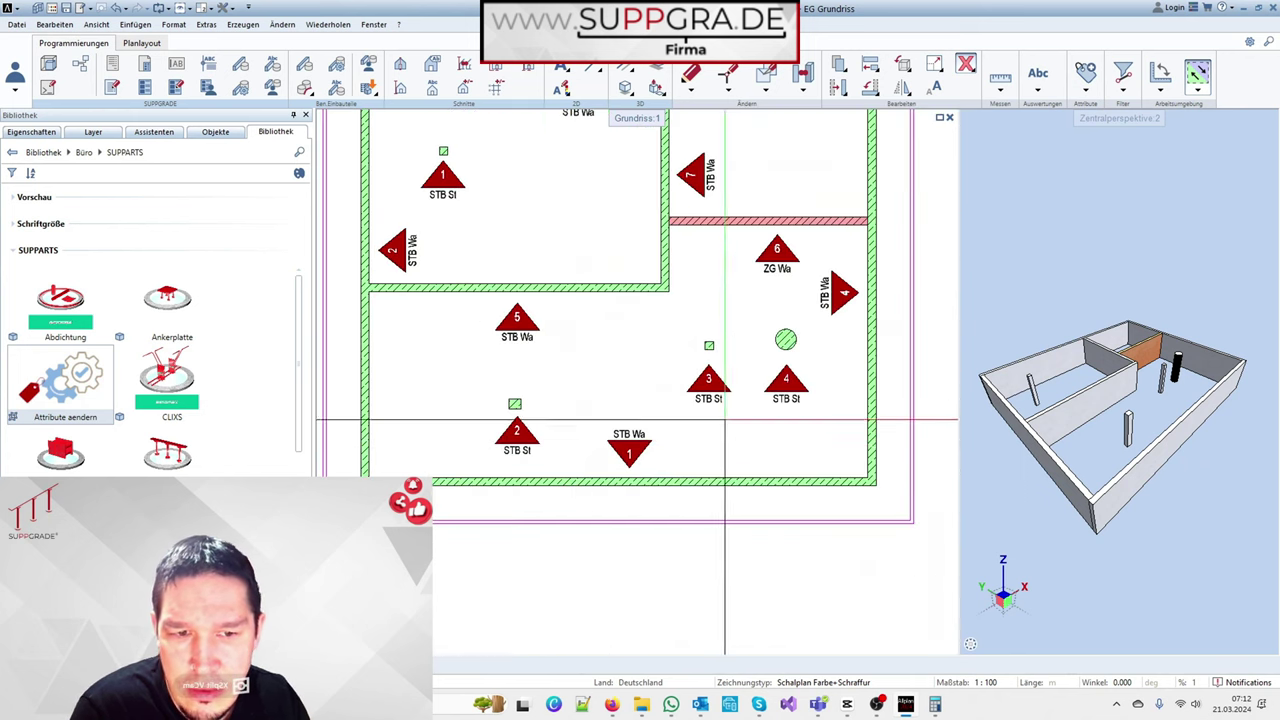
{"action": "scroll", "coordinate": [564, 465], "scroll_direction": "down", "scroll_amount": 3}
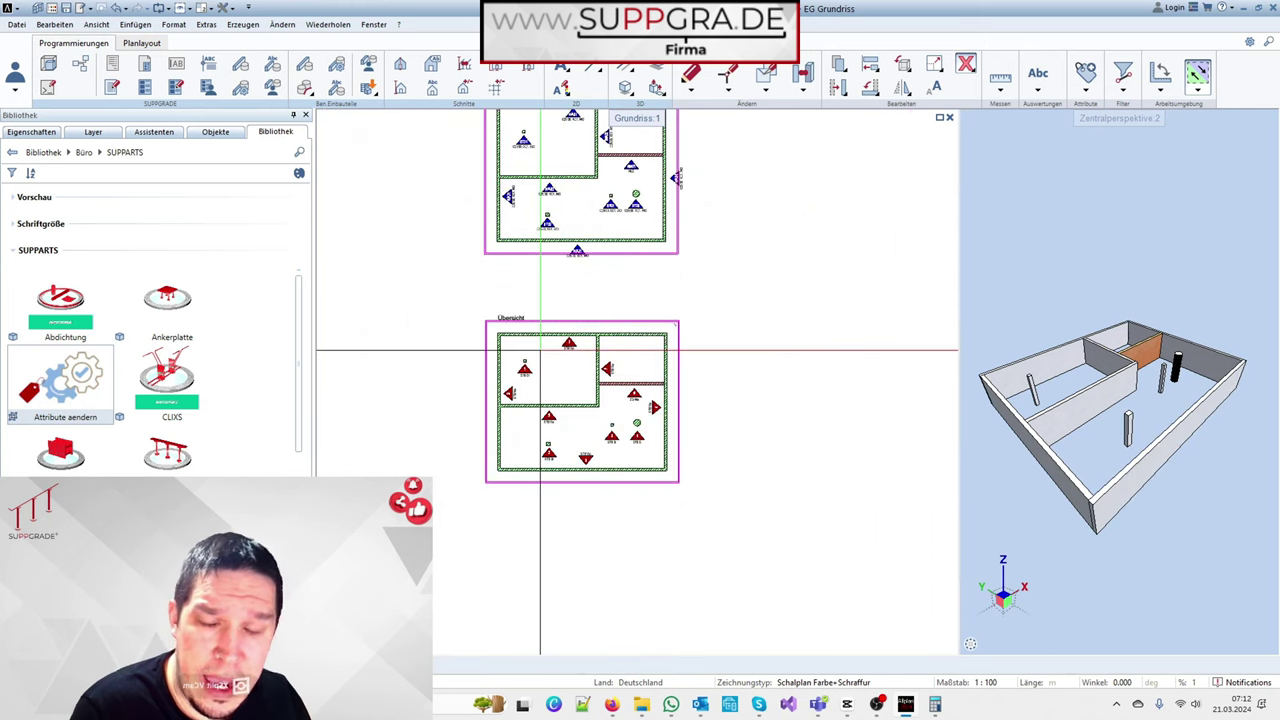
Place the legend table listing positions ST01–WA02 to the right of the plan
{"action": "left_click", "coordinate": [144, 63]}
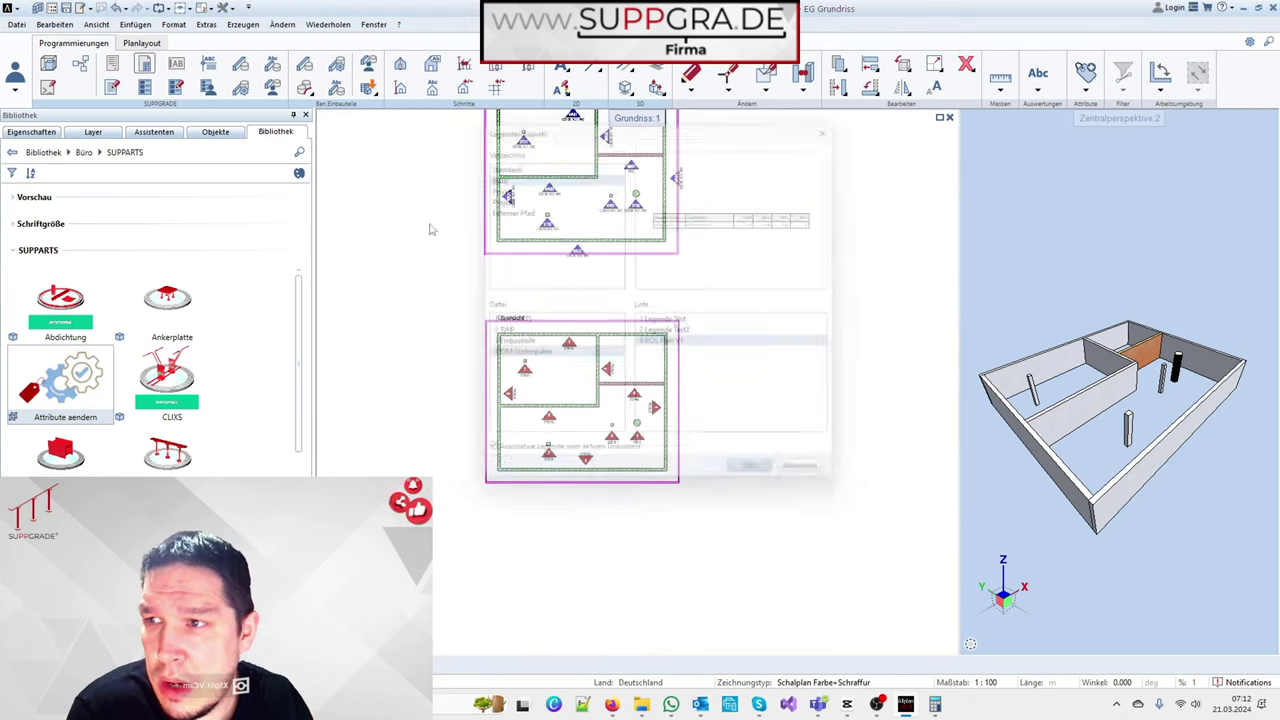
{"action": "left_click", "coordinate": [762, 484]}
{"action": "scroll", "coordinate": [677, 486], "scroll_direction": "up", "scroll_amount": 3}
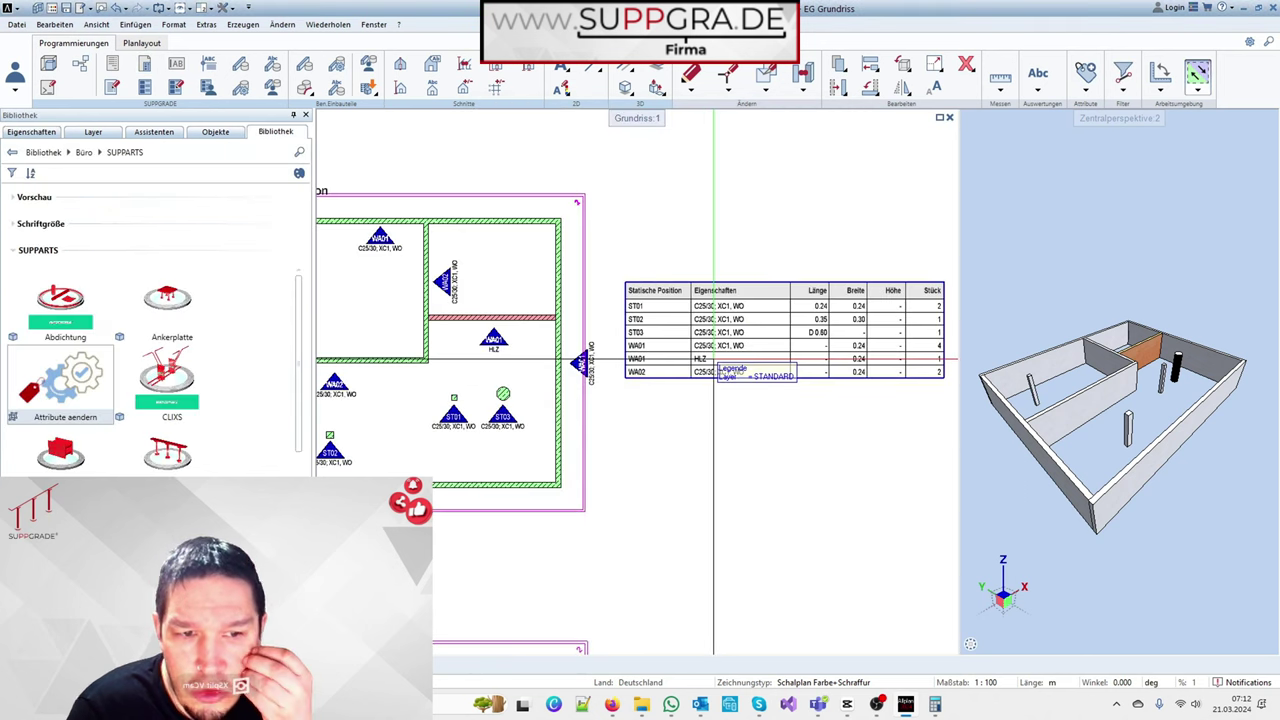
{"action": "scroll", "coordinate": [846, 300], "scroll_direction": "up", "scroll_amount": 3}
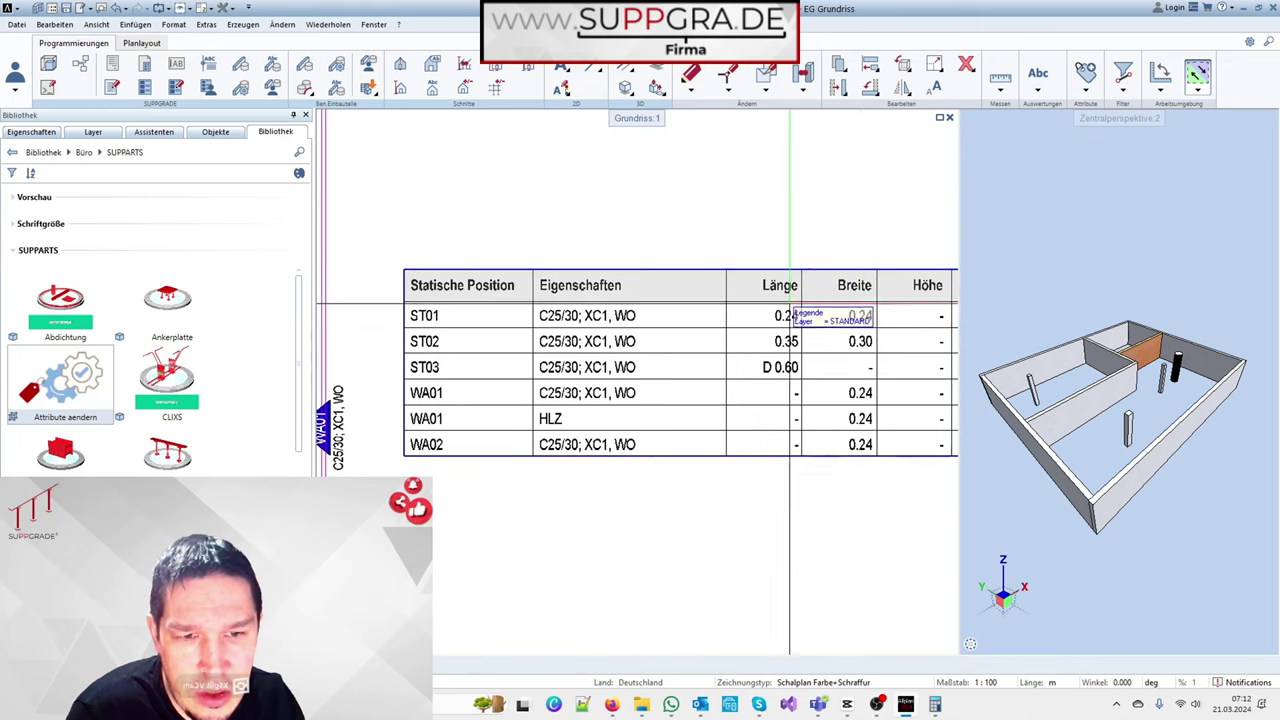
{"action": "middle_click_drag", "start_coordinate": [856, 396], "coordinate": [814, 350]}
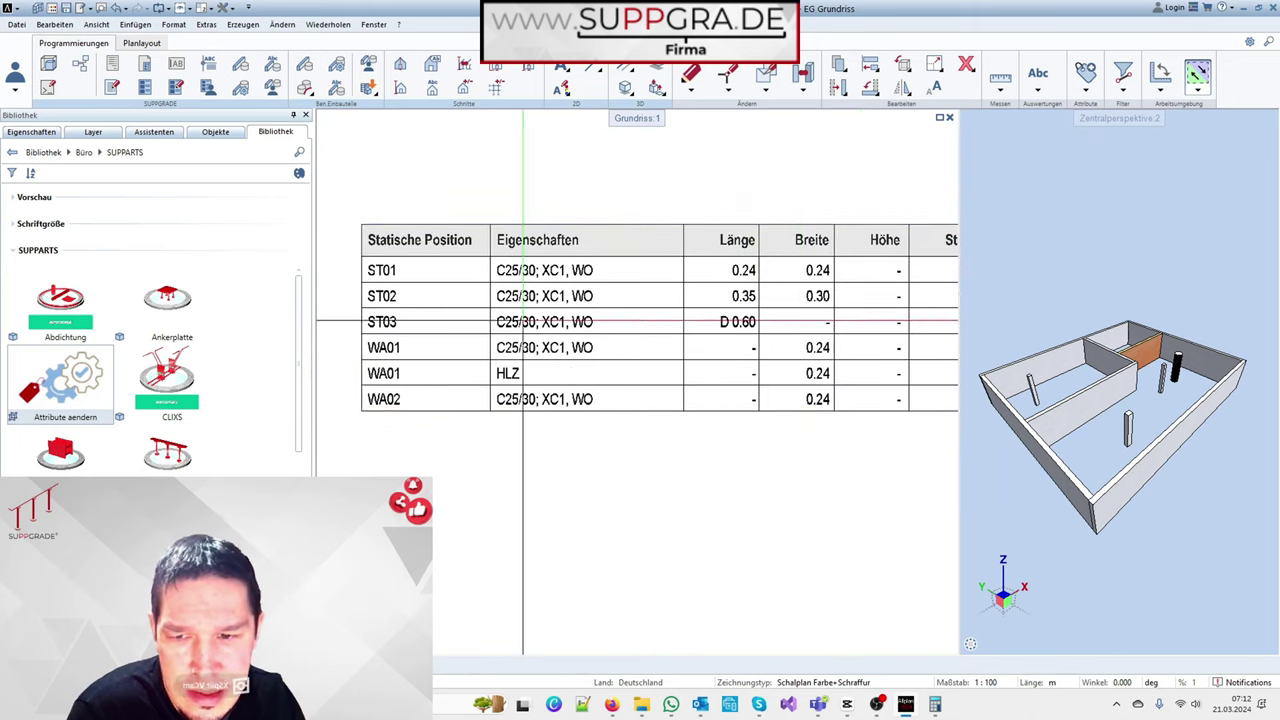
{"action": "scroll", "coordinate": [684, 318], "scroll_direction": "down", "scroll_amount": 2}
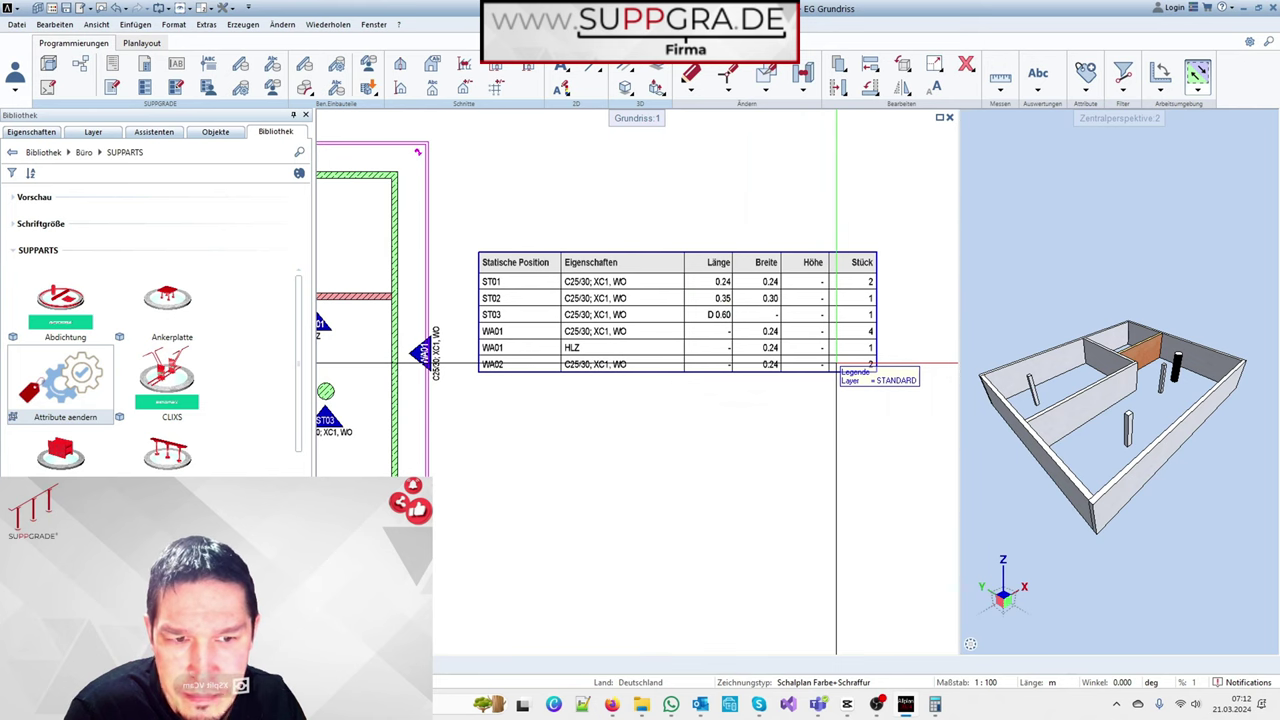
{"action": "mouse_move", "coordinate": [607, 404]}
{"action": "middle_mouse_down"}
{"action": "mouse_move", "coordinate": [789, 369]}
{"action": "mouse_move", "coordinate": [891, 370]}
{"action": "middle_mouse_up"}
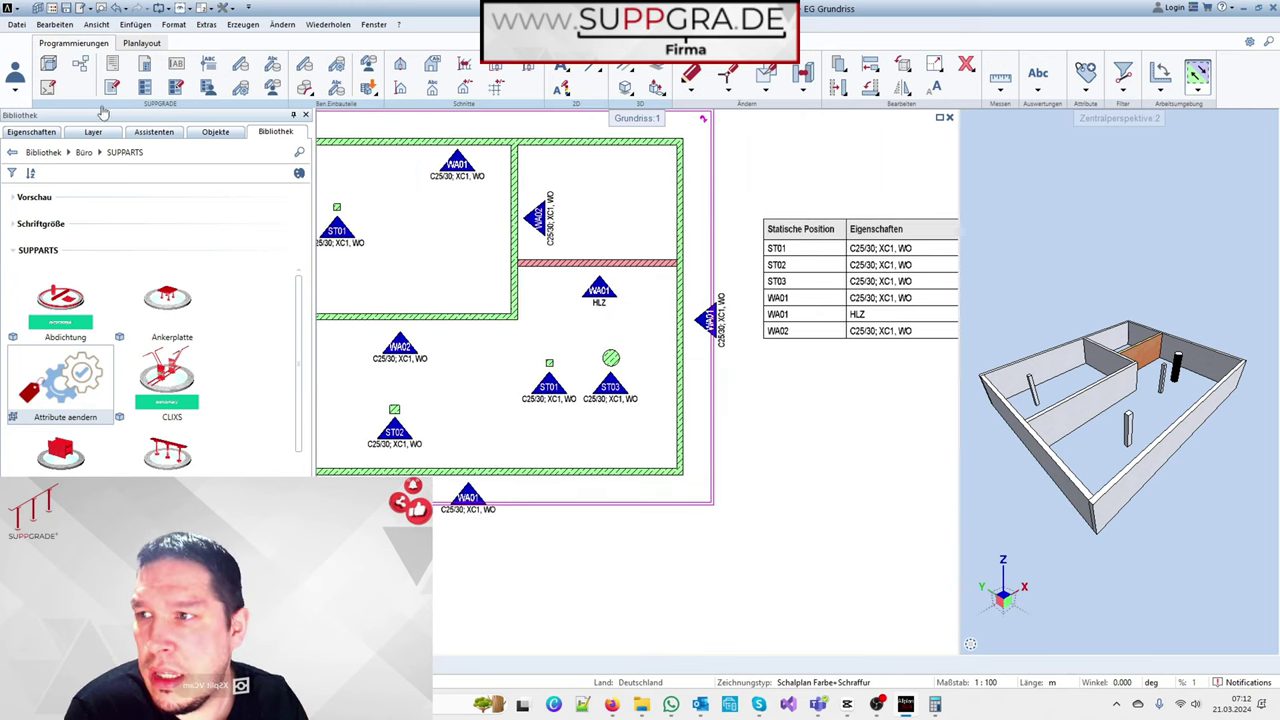
Place a new column in the lower room using the floor building assistant
{"action": "left_click", "coordinate": [153, 131]}
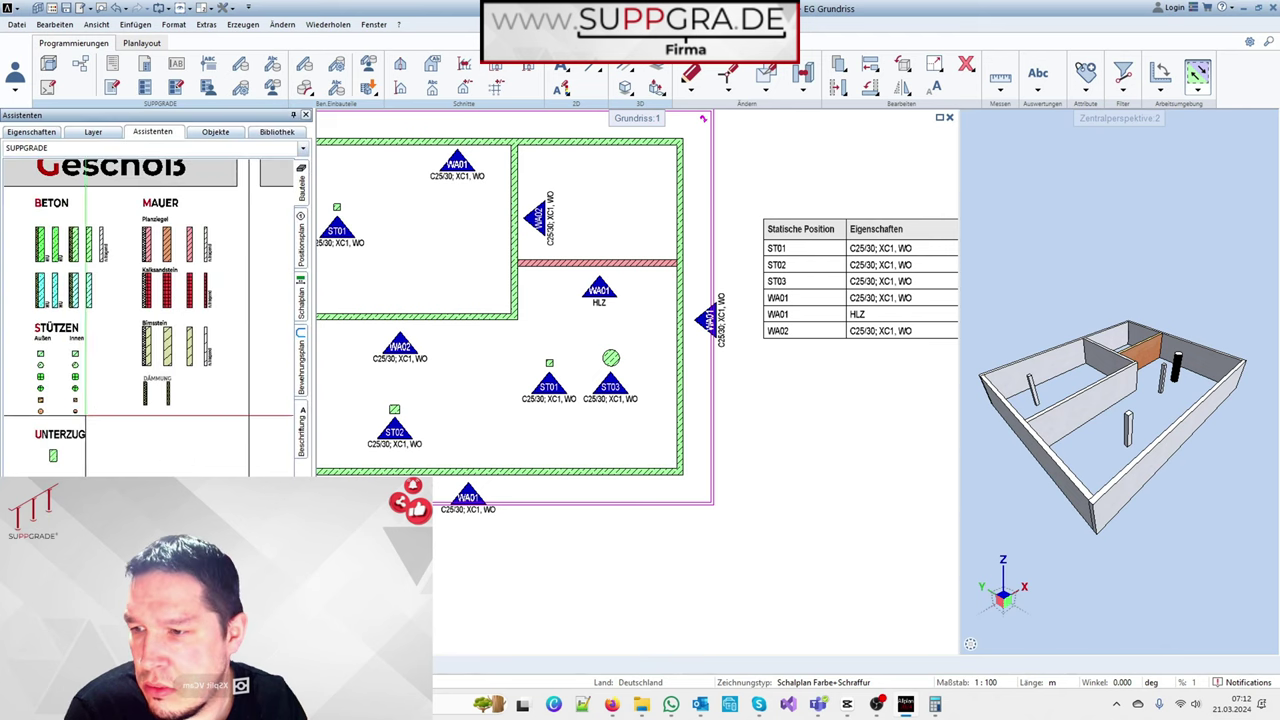
{"action": "left_click", "coordinate": [40, 399]}
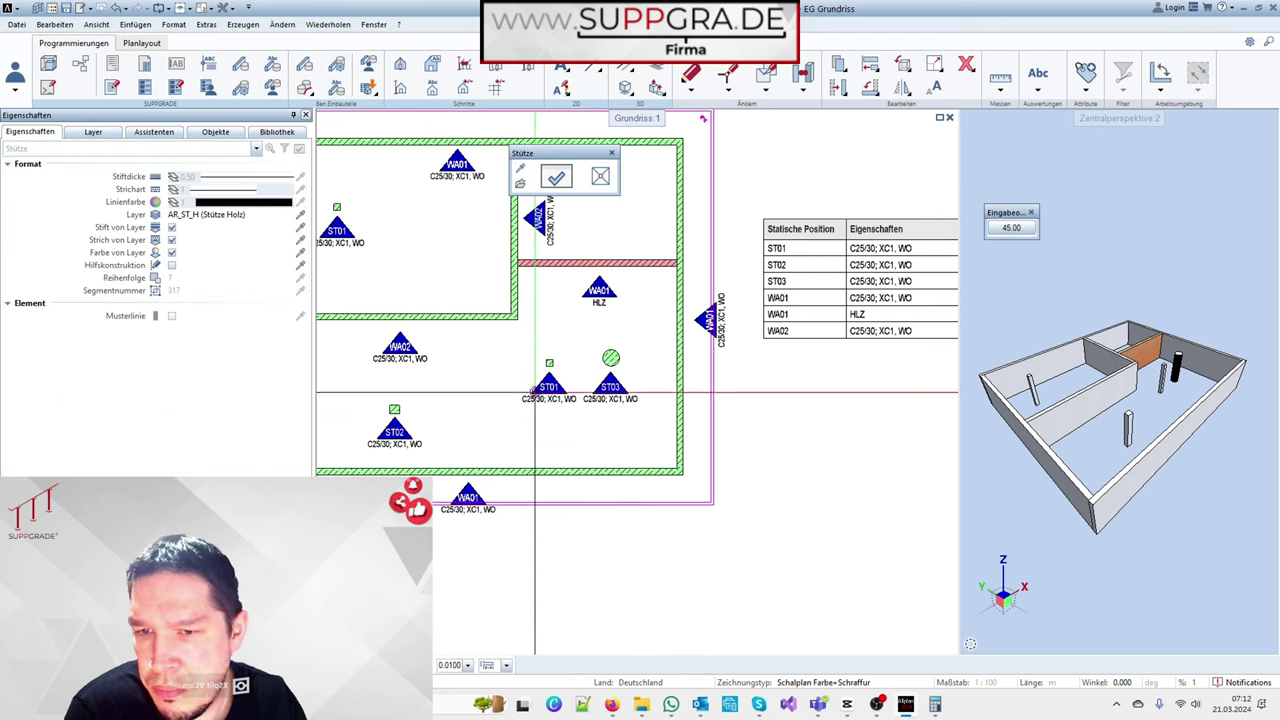
{"action": "scroll", "coordinate": [580, 386], "scroll_direction": "down", "scroll_amount": 3}
{"action": "scroll", "coordinate": [570, 380], "scroll_direction": "up", "scroll_amount": 2}
{"action": "scroll", "coordinate": [563, 375], "scroll_direction": "up", "scroll_amount": 2}
{"action": "left_click", "coordinate": [563, 375]}
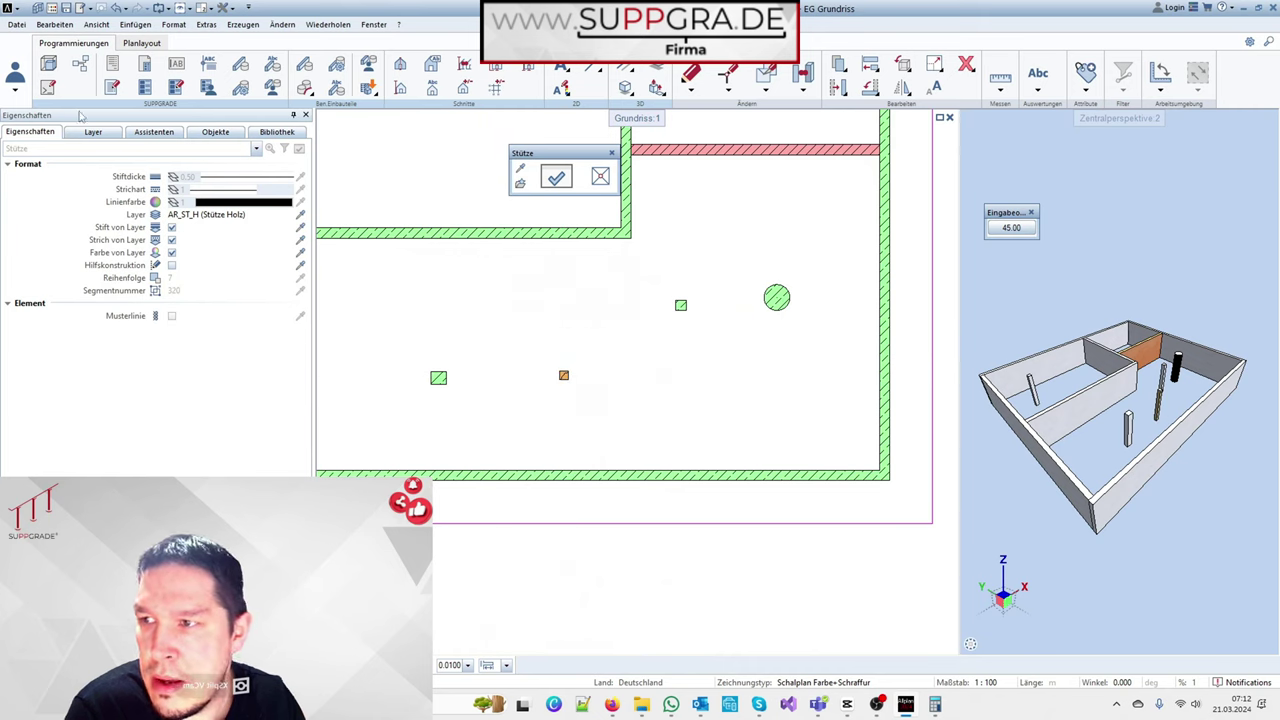
{"action": "left_click", "coordinate": [150, 134]}
{"action": "key", "text": "Escape"}
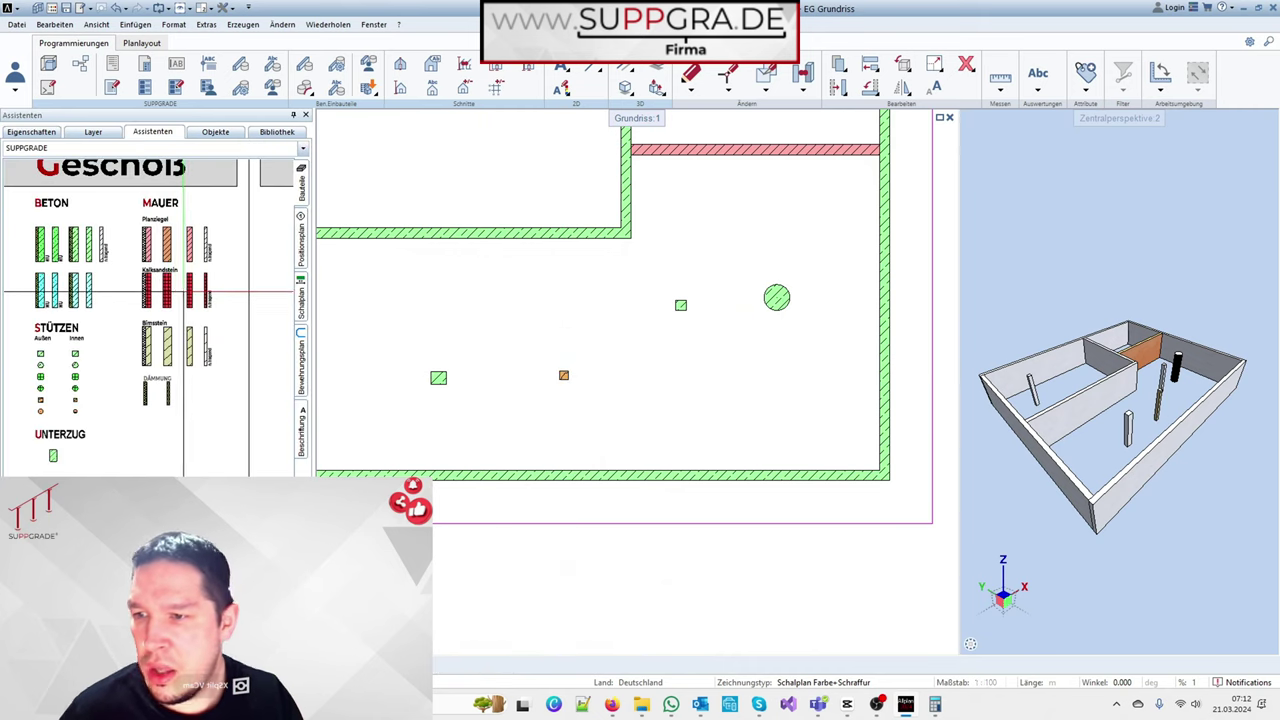
Draw a 0.24 m load-bearing masonry wall from the horizontal wall to the top outer wall
{"action": "scroll", "coordinate": [190, 290], "scroll_direction": "up", "scroll_amount": 2}
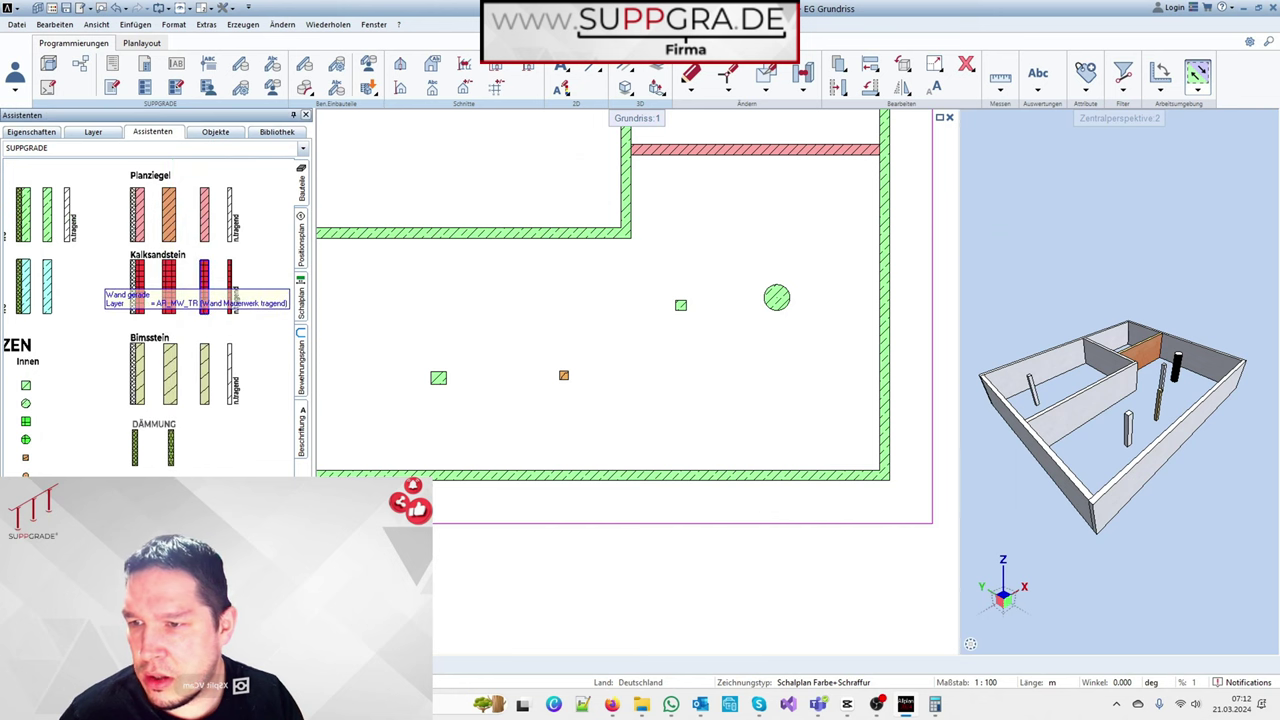
{"action": "double_click", "coordinate": [196, 290]}
{"action": "scroll", "coordinate": [600, 343], "scroll_direction": "down", "scroll_amount": 3}
{"action": "scroll", "coordinate": [627, 340], "scroll_direction": "up", "scroll_amount": 3}
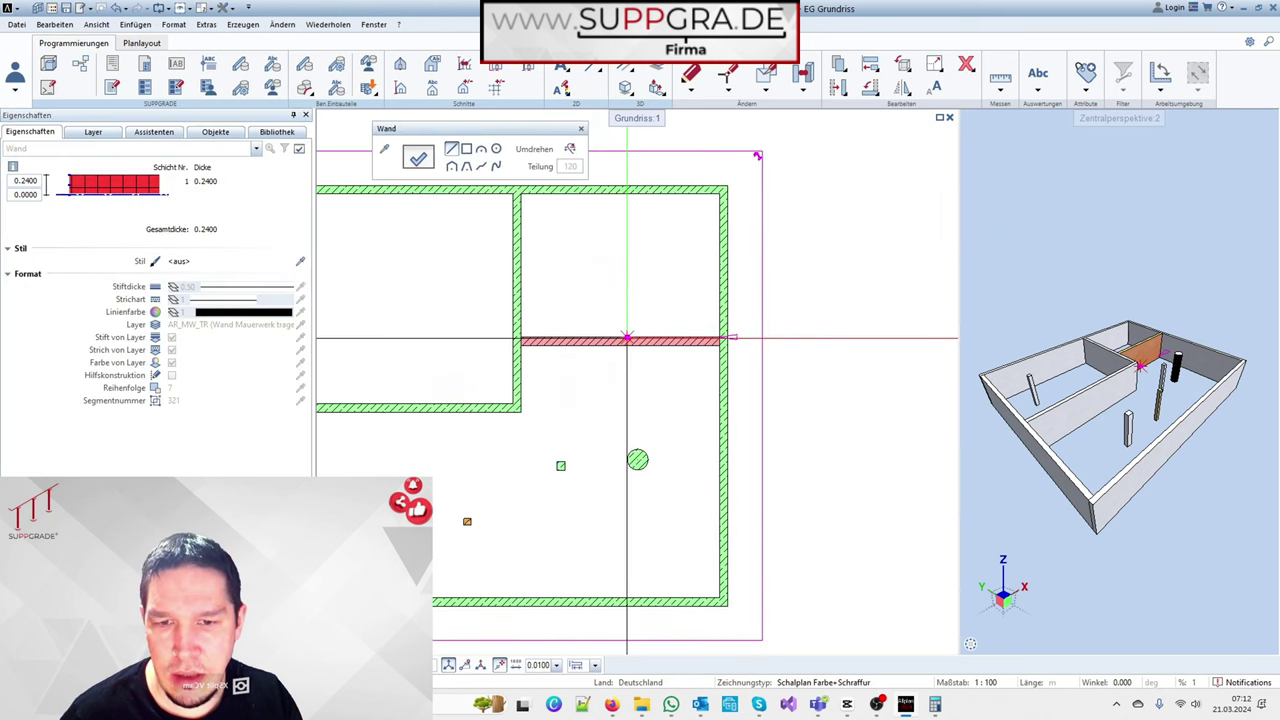
{"action": "left_click", "coordinate": [627, 340]}
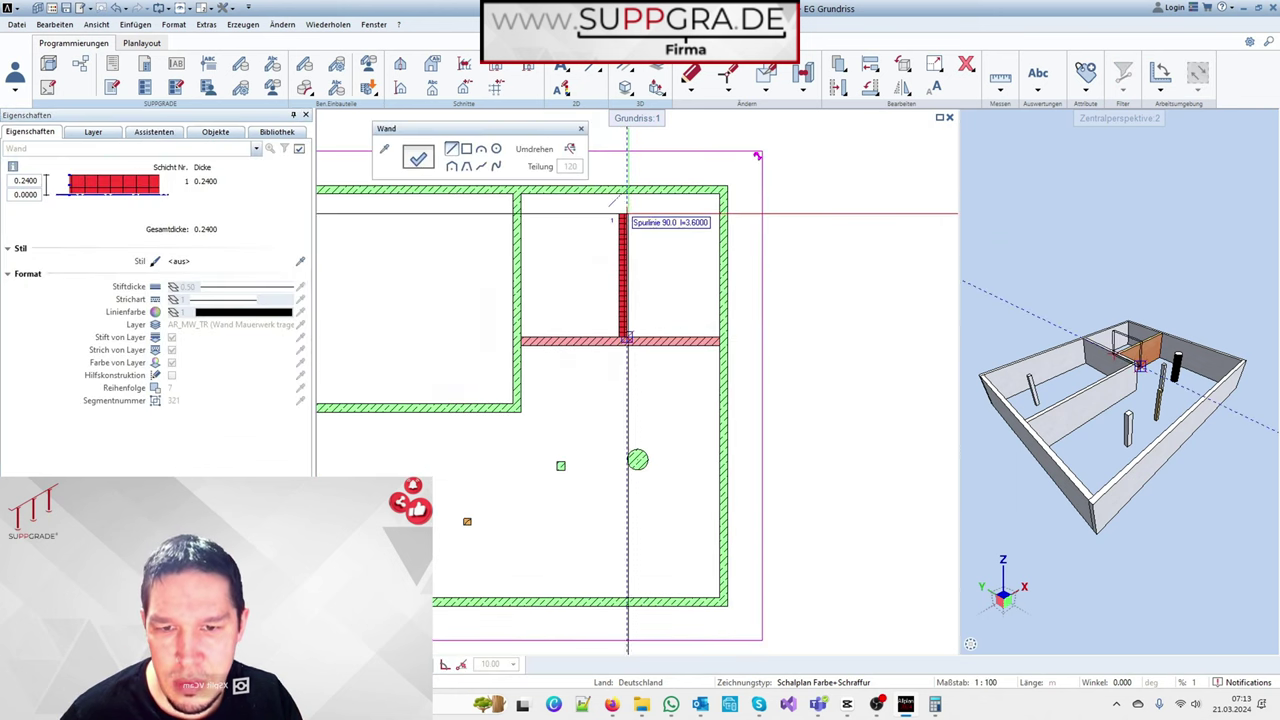
{"action": "scroll", "coordinate": [680, 216], "scroll_direction": "down", "scroll_amount": 1}
{"action": "left_click", "coordinate": [680, 216]}
{"action": "scroll", "coordinate": [680, 216], "scroll_direction": "down", "scroll_amount": 2}
{"action": "scroll", "coordinate": [623, 400], "scroll_direction": "down", "scroll_amount": 2}
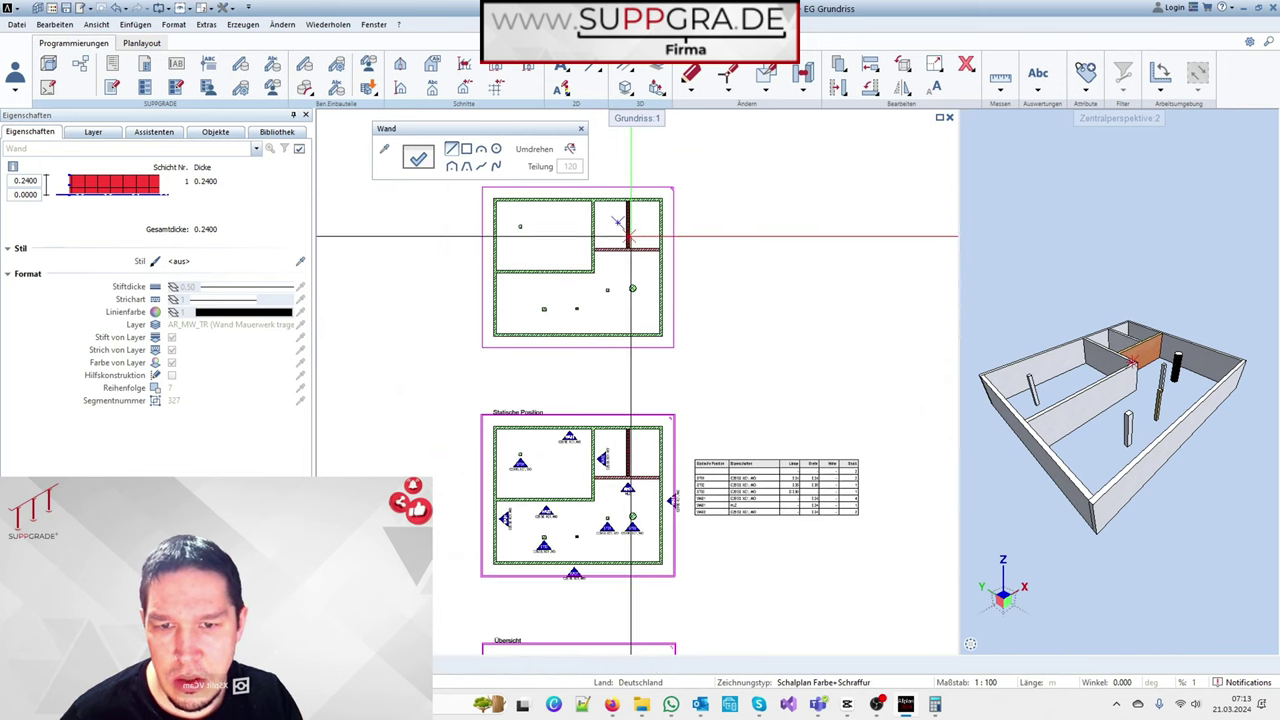
{"action": "key", "text": "Escape"}
{"action": "scroll", "coordinate": [619, 524], "scroll_direction": "up", "scroll_amount": 3}
{"action": "scroll", "coordinate": [571, 343], "scroll_direction": "down", "scroll_amount": 1}
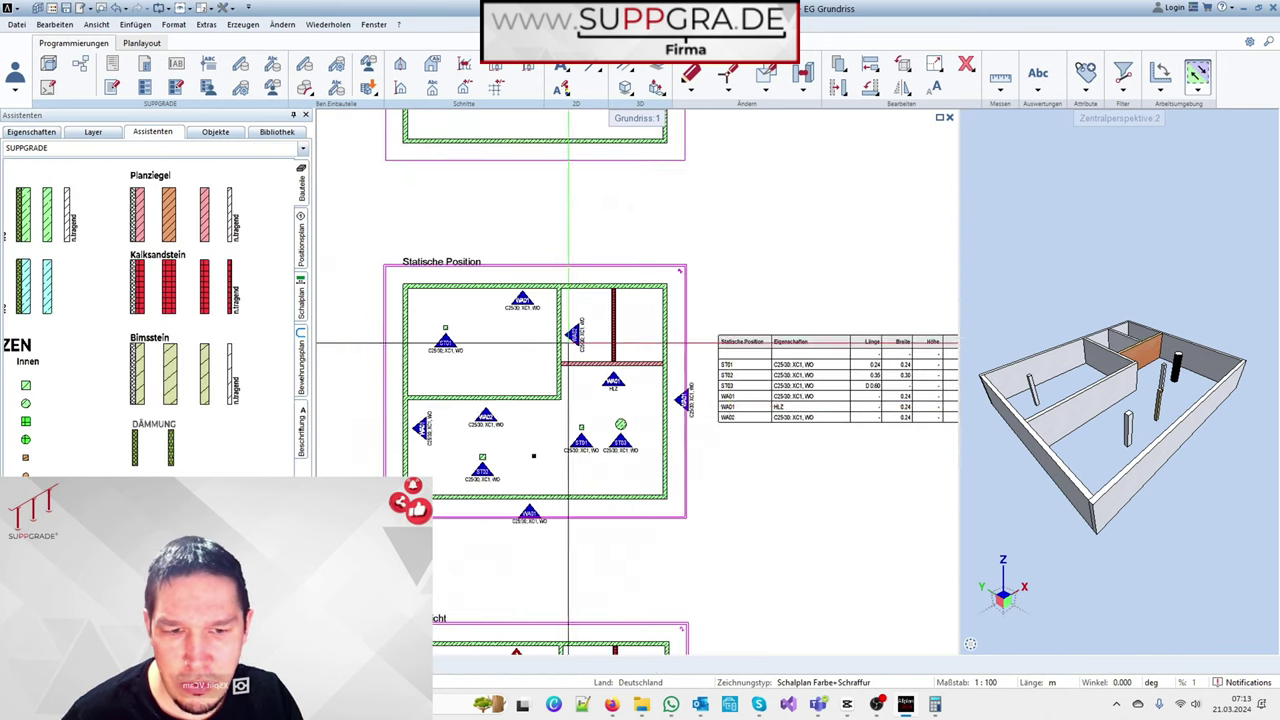
{"action": "scroll", "coordinate": [677, 389], "scroll_direction": "down", "scroll_amount": 1}
{"action": "scroll", "coordinate": [705, 364], "scroll_direction": "down", "scroll_amount": 1}
{"action": "scroll", "coordinate": [592, 390], "scroll_direction": "up", "scroll_amount": 2}
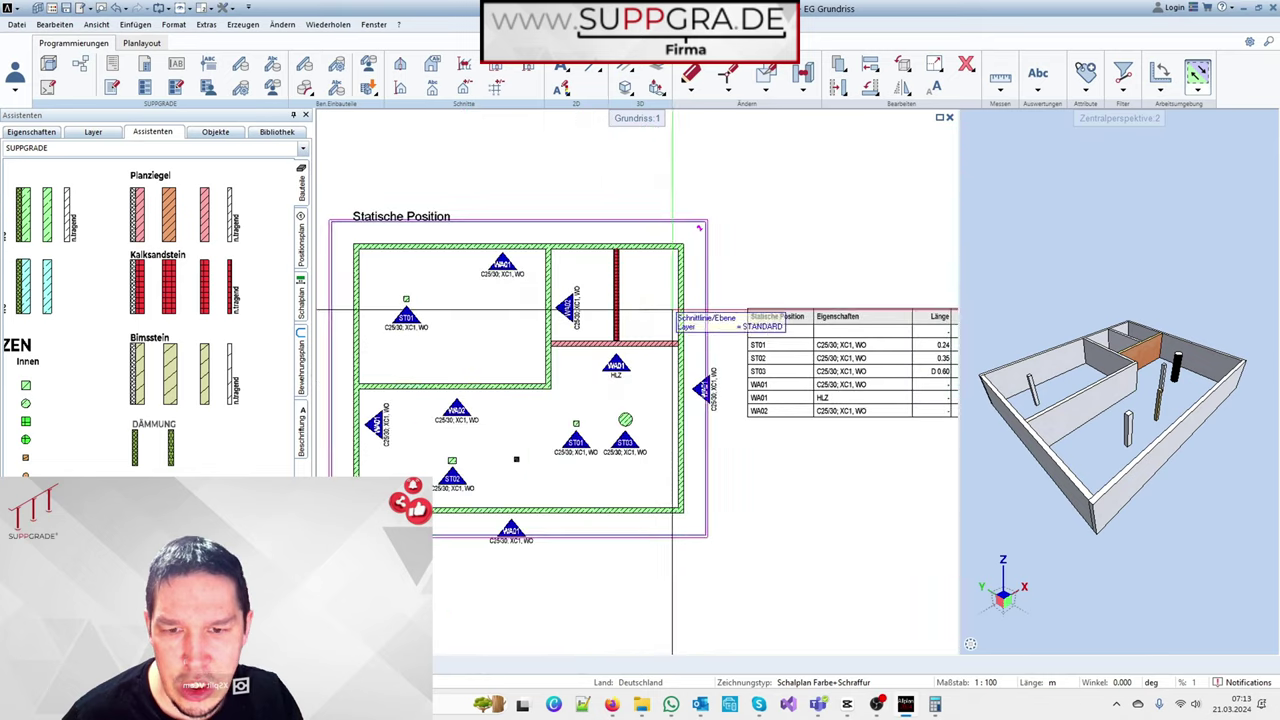
Start Attribute zuweisen and add attributes 020 through 032 from the 020 TWP group
{"action": "left_click", "coordinate": [1086, 80]}
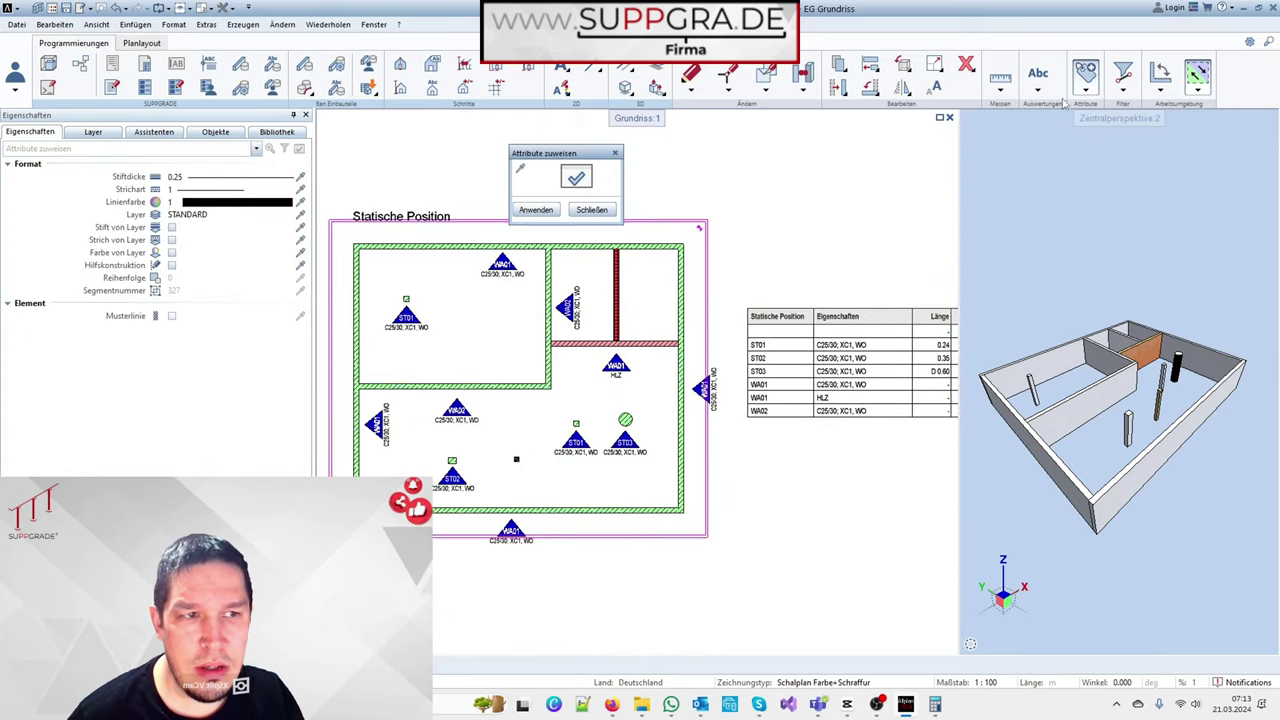
{"action": "left_click", "coordinate": [521, 168]}
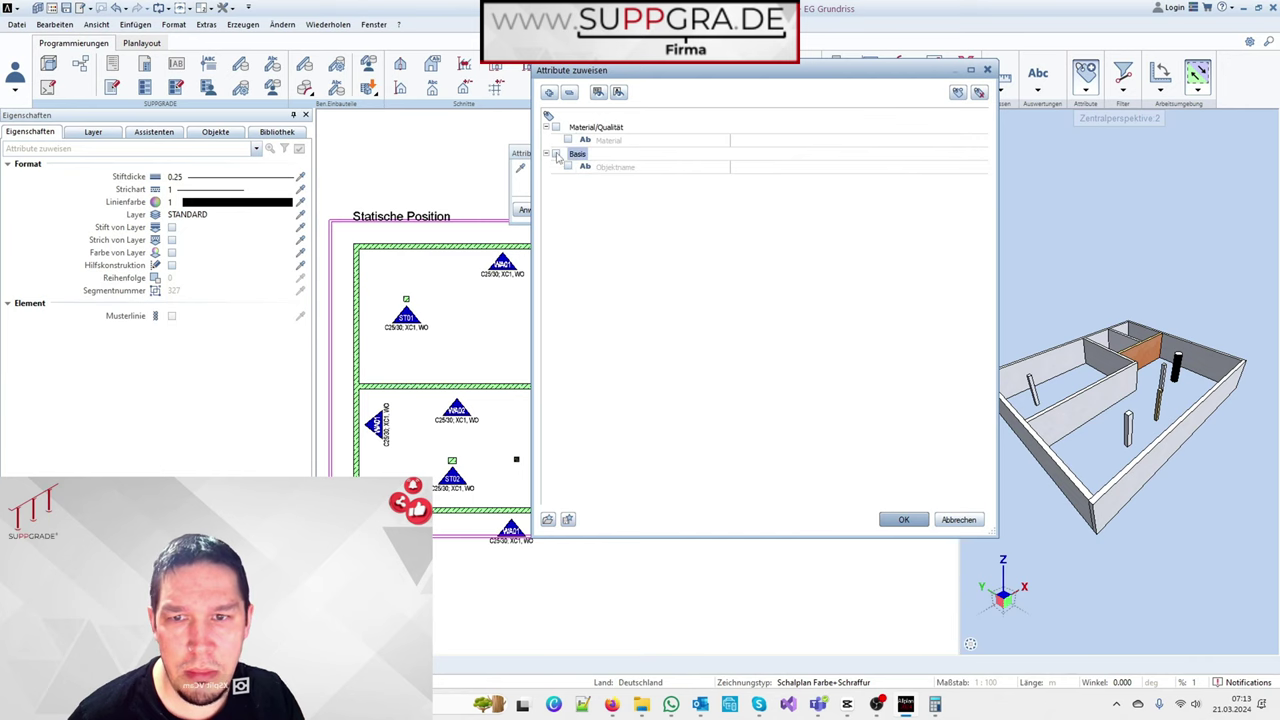
{"action": "left_click", "coordinate": [957, 93]}
{"action": "left_click", "coordinate": [339, 147]}
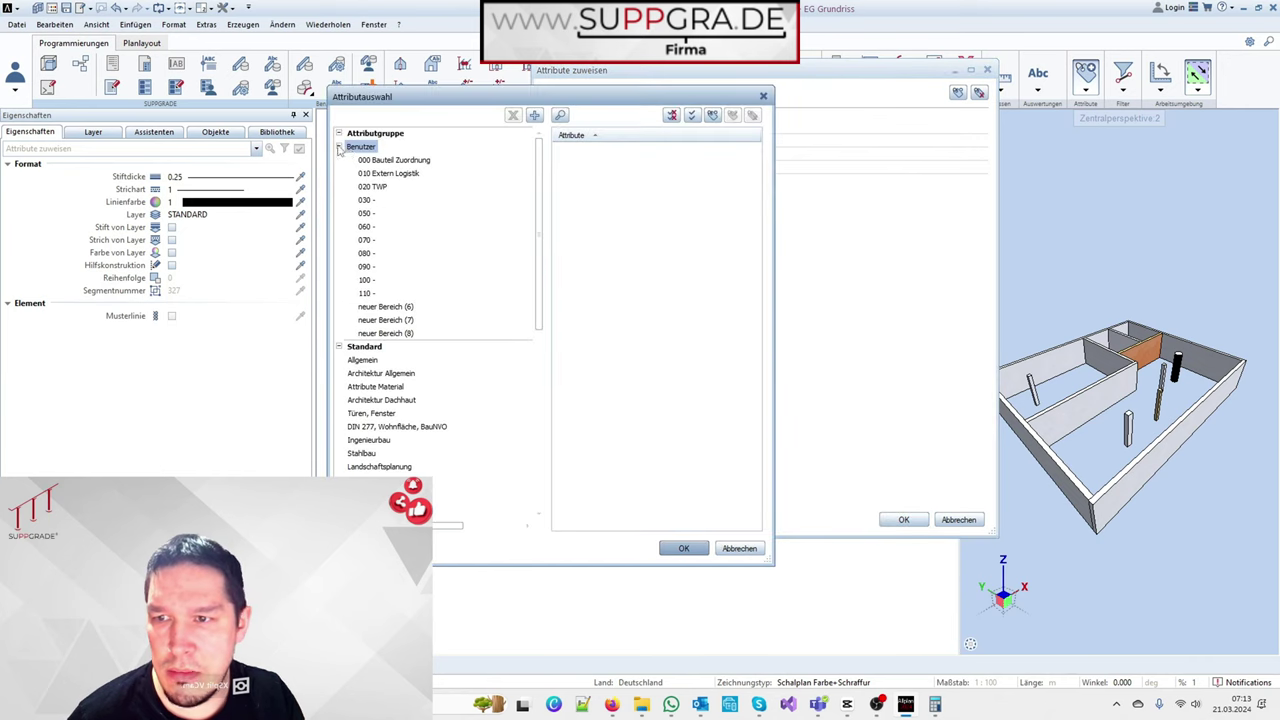
{"action": "left_click", "coordinate": [372, 187]}
{"action": "left_click_drag", "start_coordinate": [720, 345], "coordinate": [563, 122]}
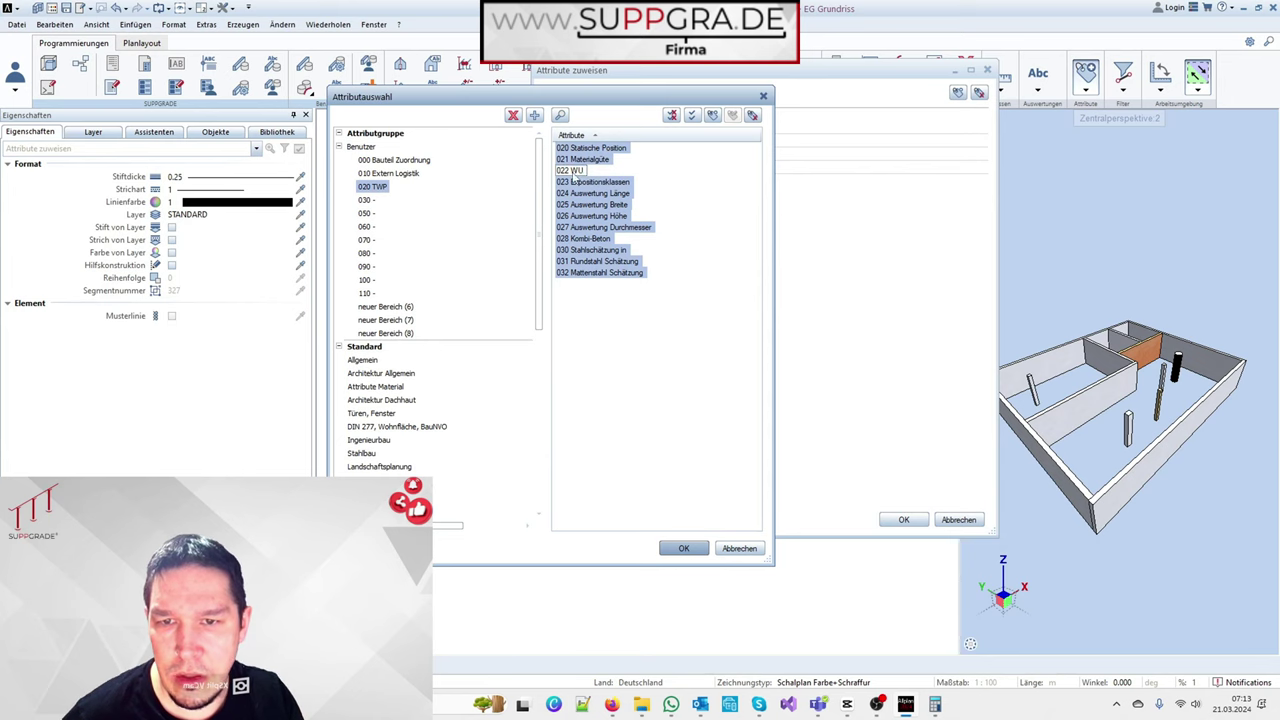
{"action": "left_click", "coordinate": [683, 548]}
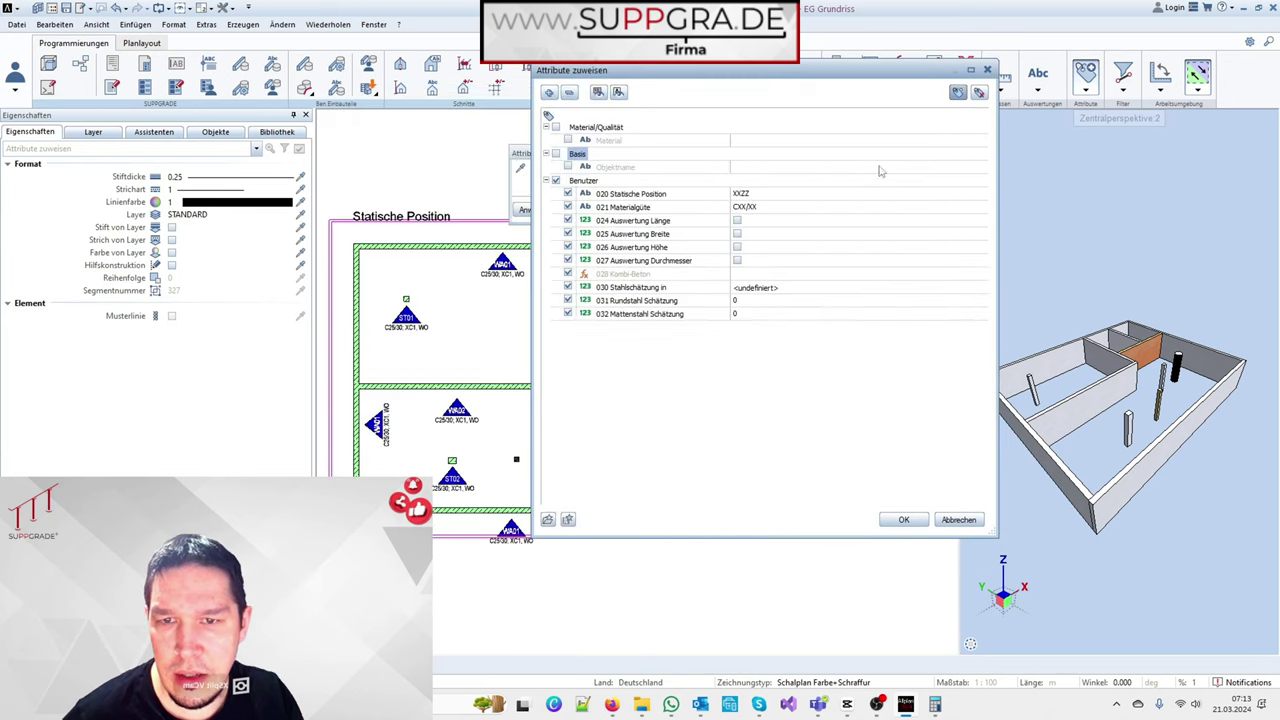
Add attributes 001–006 from 000 Bauteil Zuordnung and assign the XXZZ / CXX/XX values to the components
{"action": "left_click", "coordinate": [957, 93]}
{"action": "left_click", "coordinate": [340, 147]}
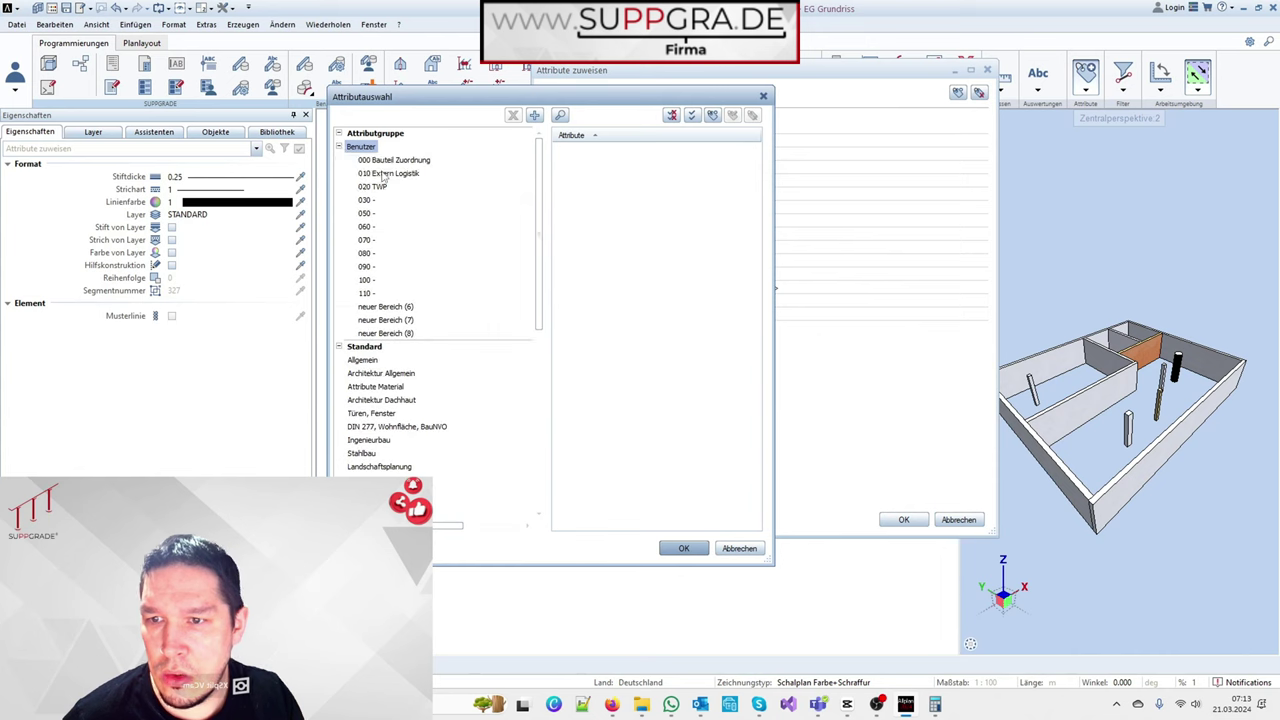
{"action": "left_click", "coordinate": [388, 173]}
{"action": "left_click", "coordinate": [410, 160]}
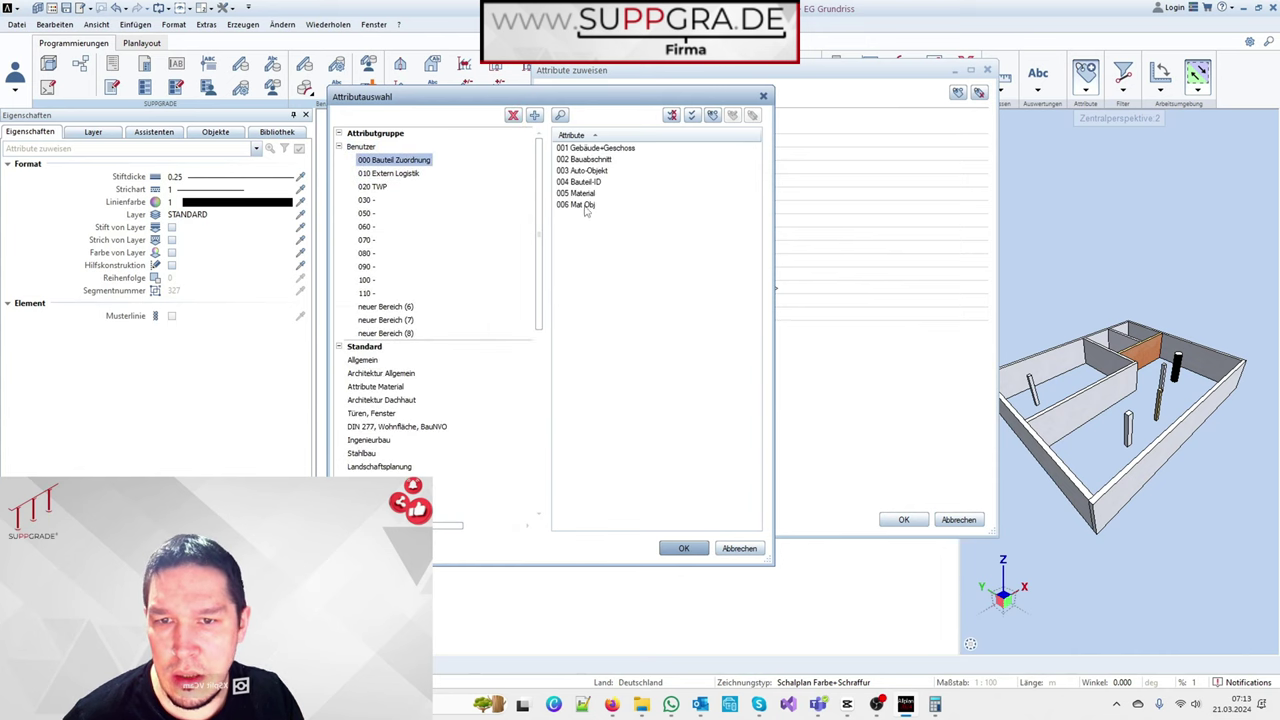
{"action": "left_click_drag", "start_coordinate": [648, 255], "coordinate": [544, 135]}
{"action": "left_click", "coordinate": [683, 548]}
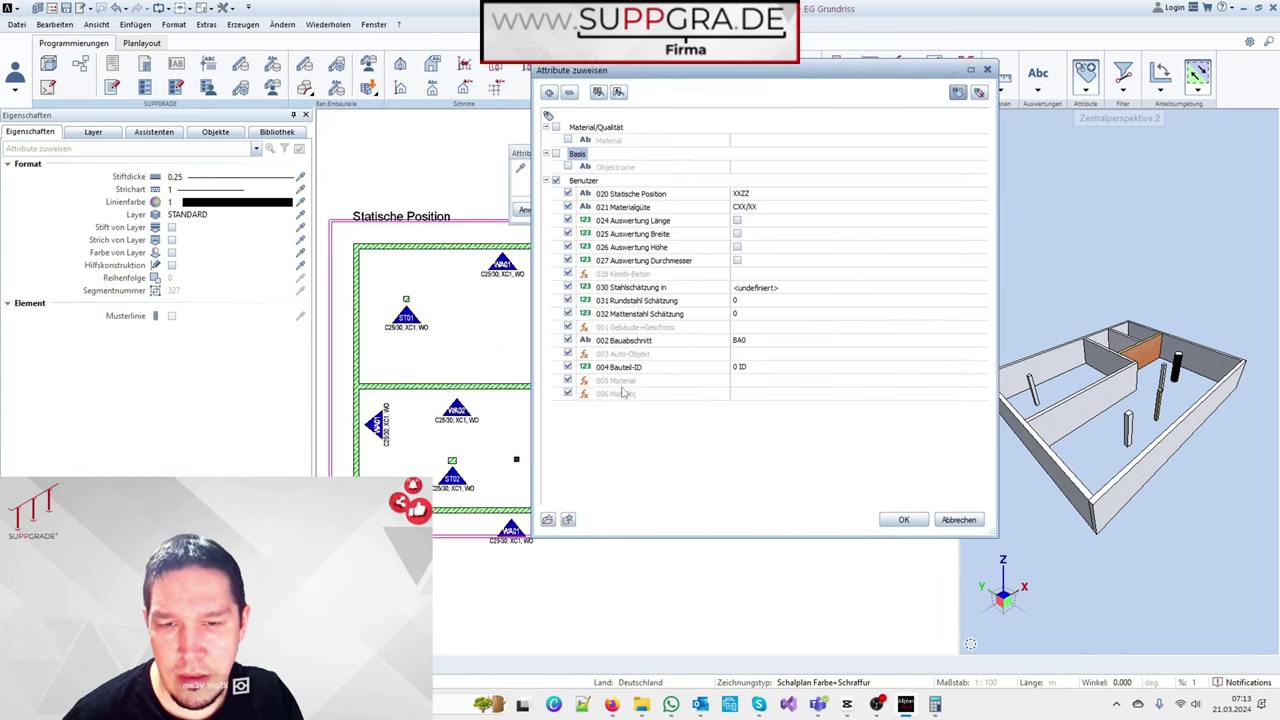
{"action": "left_click", "coordinate": [904, 519]}
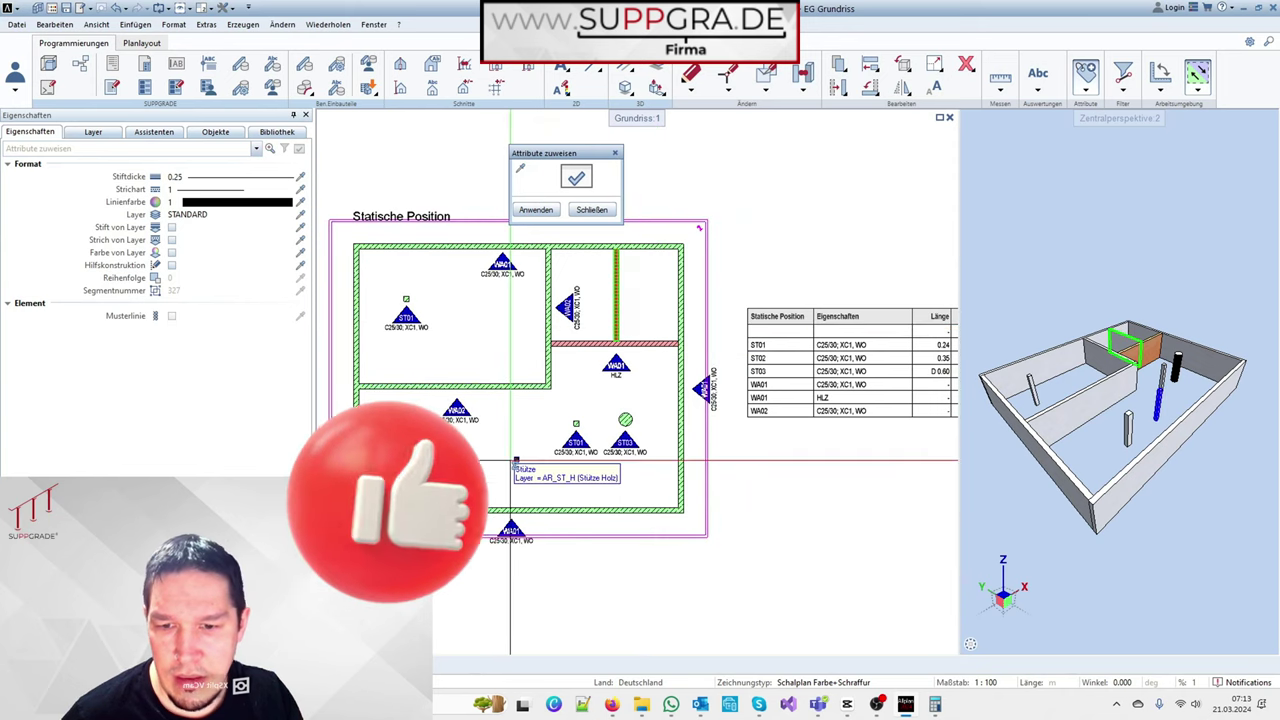
{"action": "left_click", "coordinate": [516, 461]}
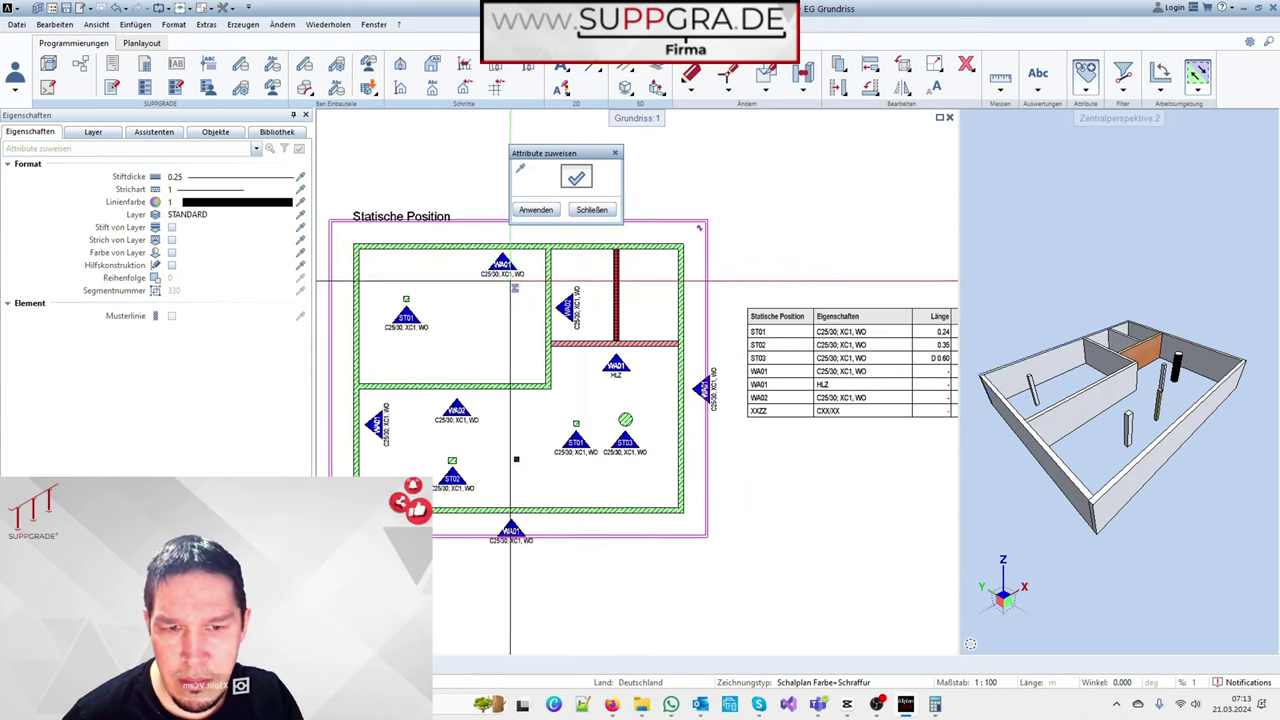
{"action": "middle_click_drag", "start_coordinate": [510, 280], "coordinate": [357, 218]}
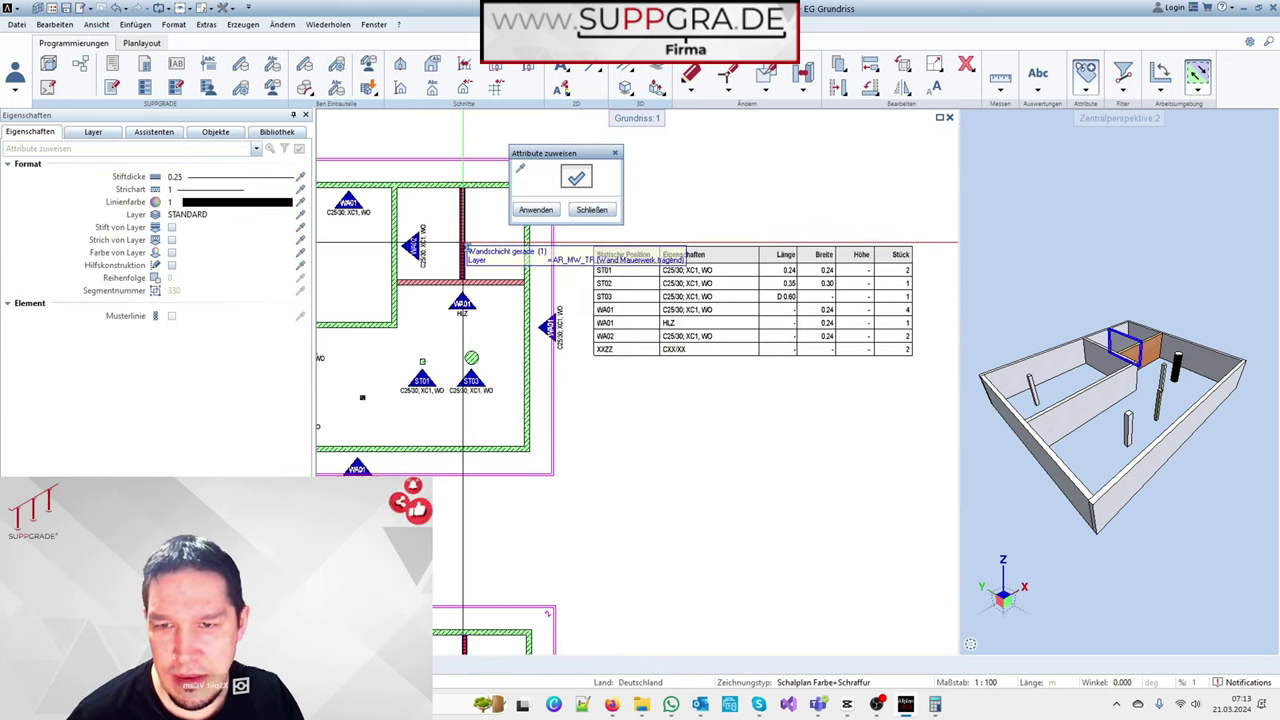
{"action": "key", "text": "Escape"}
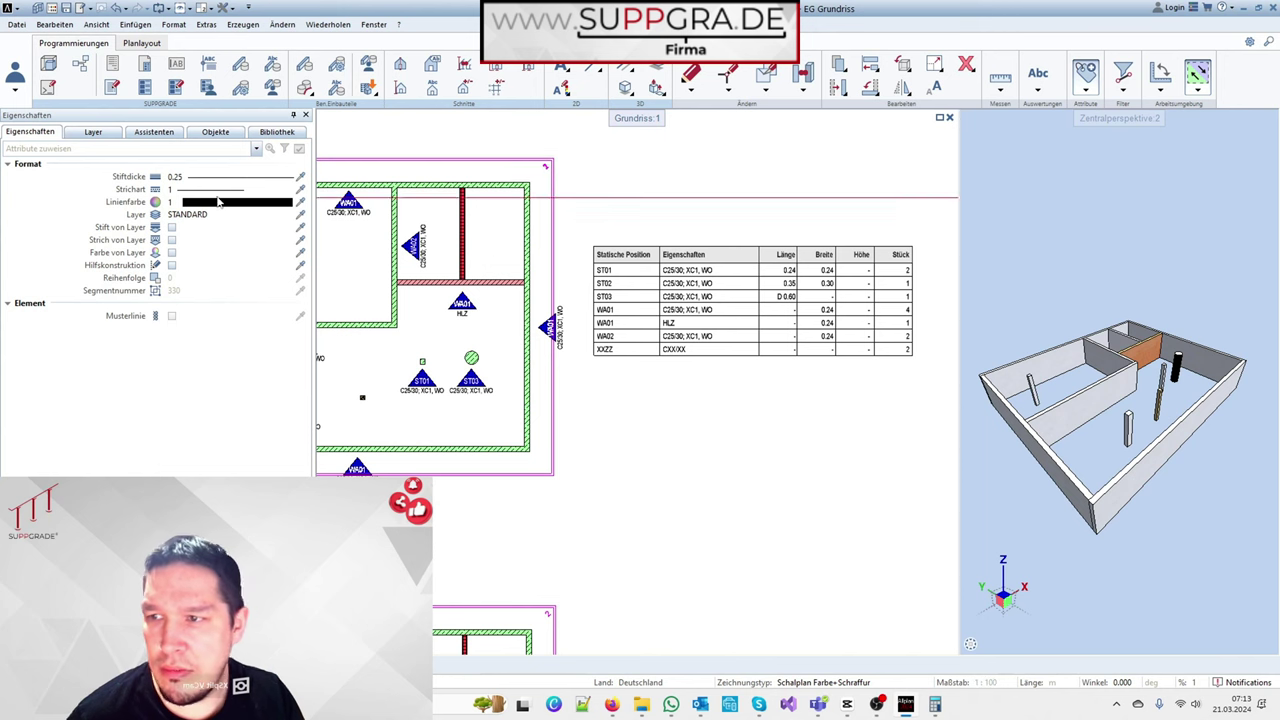
Start SUPPARTS Attribute ändern from the library, excluding the 006 Mat Obj attribute
{"action": "left_click", "coordinate": [221, 137]}
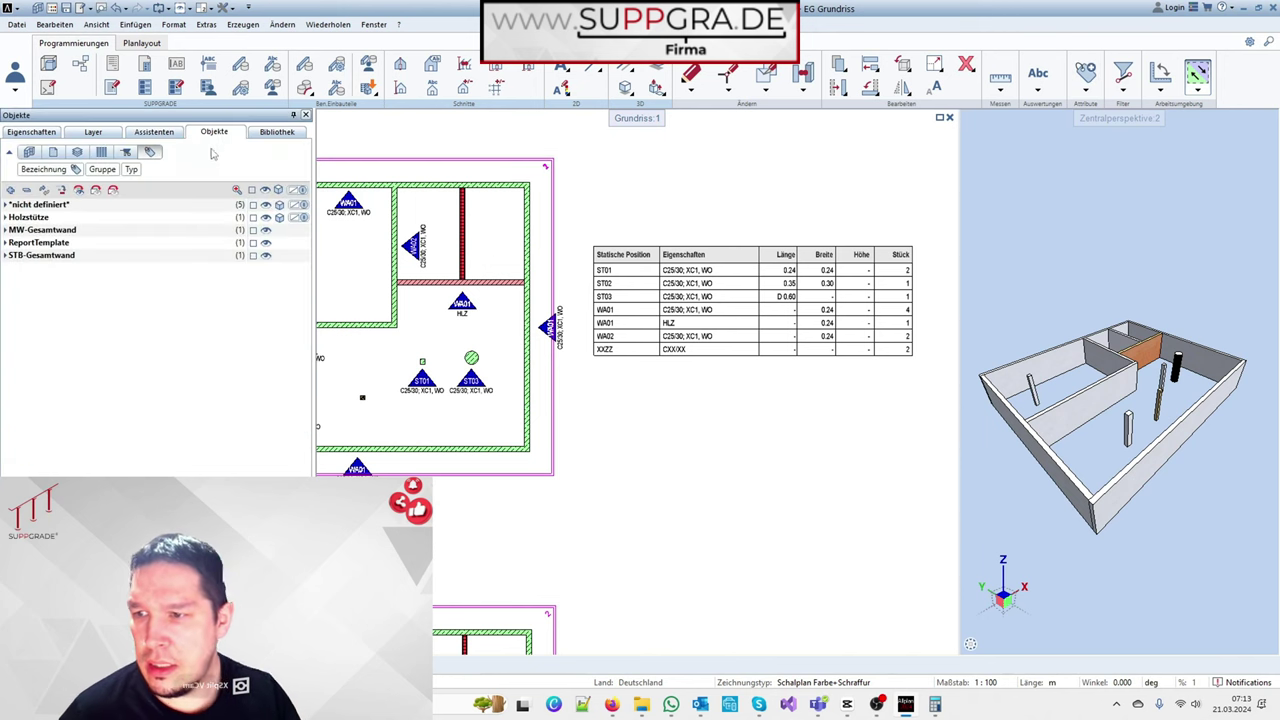
{"action": "left_click", "coordinate": [282, 134]}
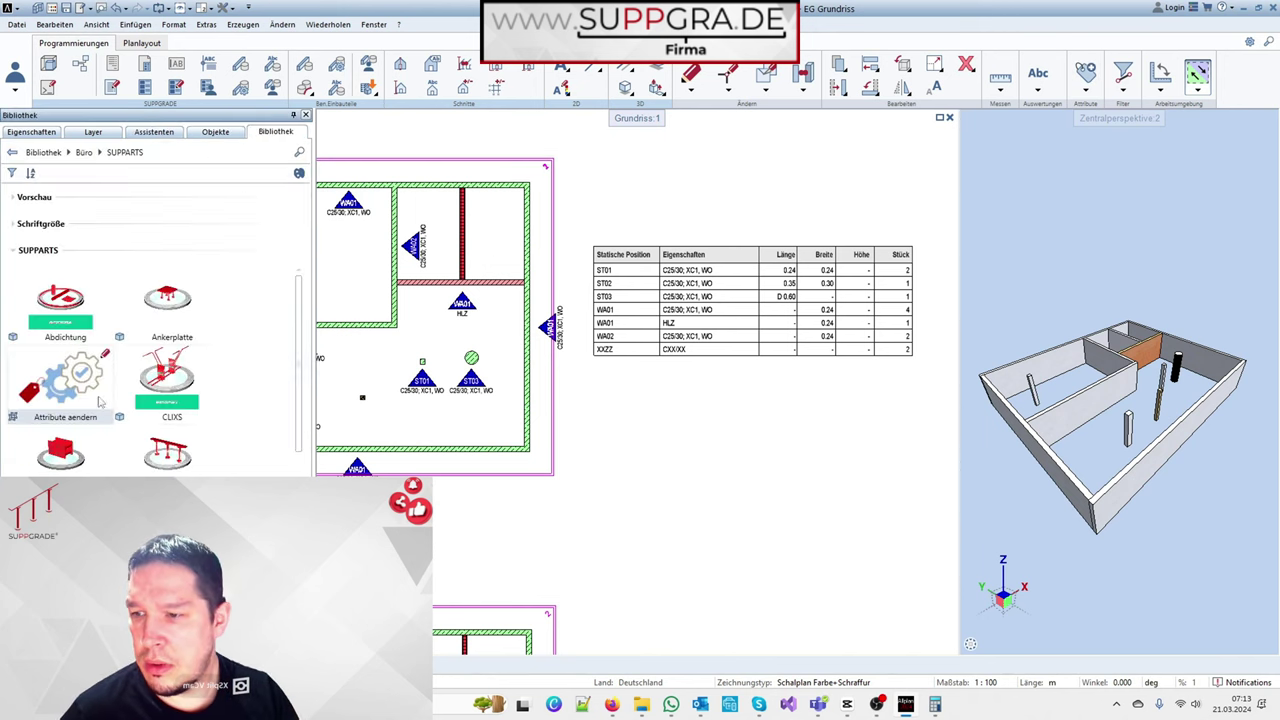
{"action": "left_click", "coordinate": [84, 375]}
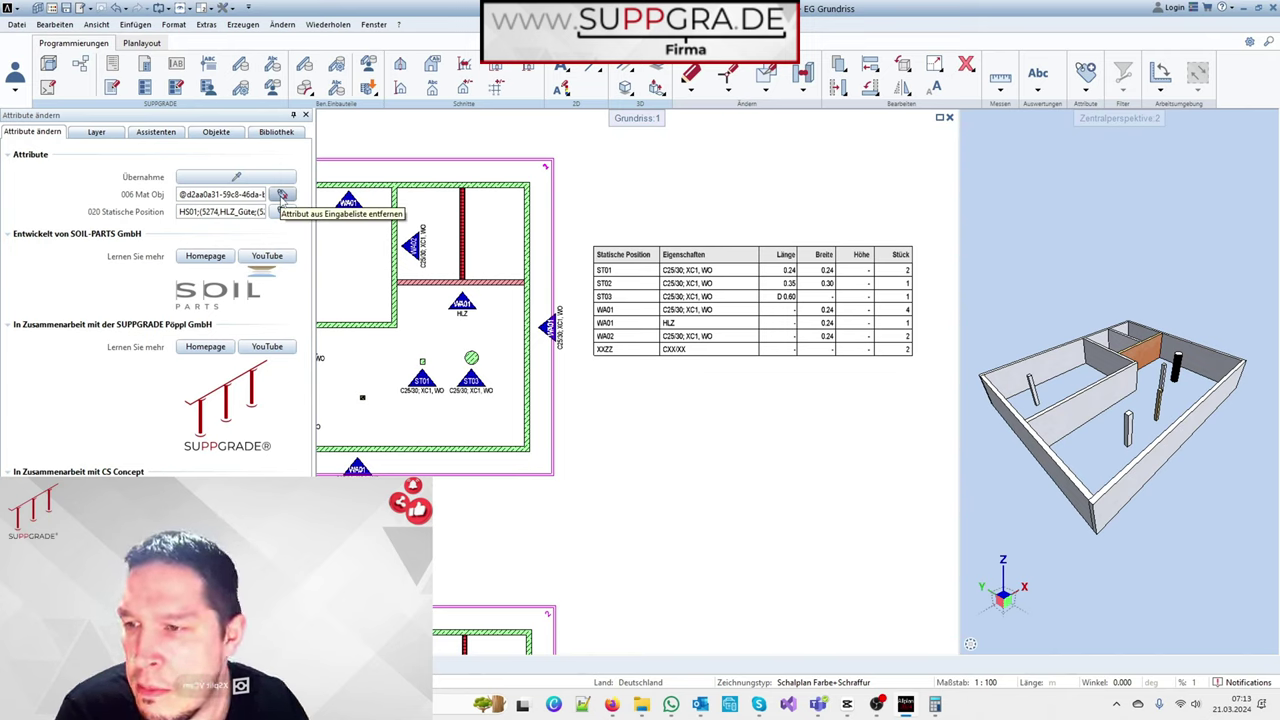
{"action": "left_click", "coordinate": [282, 195]}
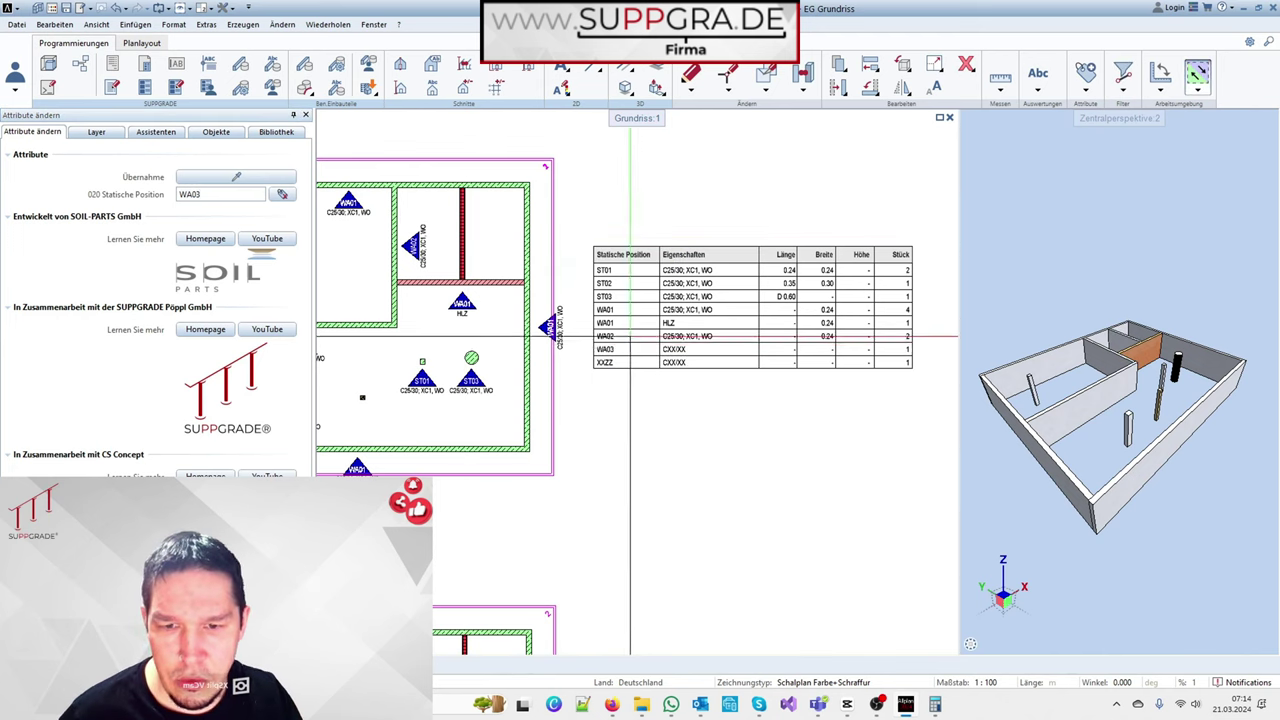
Renumber the HLZ wall as WA04 and the XXZZ component as ST04
{"action": "scroll", "coordinate": [420, 310], "scroll_direction": "up", "scroll_amount": 1}
{"action": "scroll", "coordinate": [420, 310], "scroll_direction": "up", "scroll_amount": 1}
{"action": "type", "text": "4"}
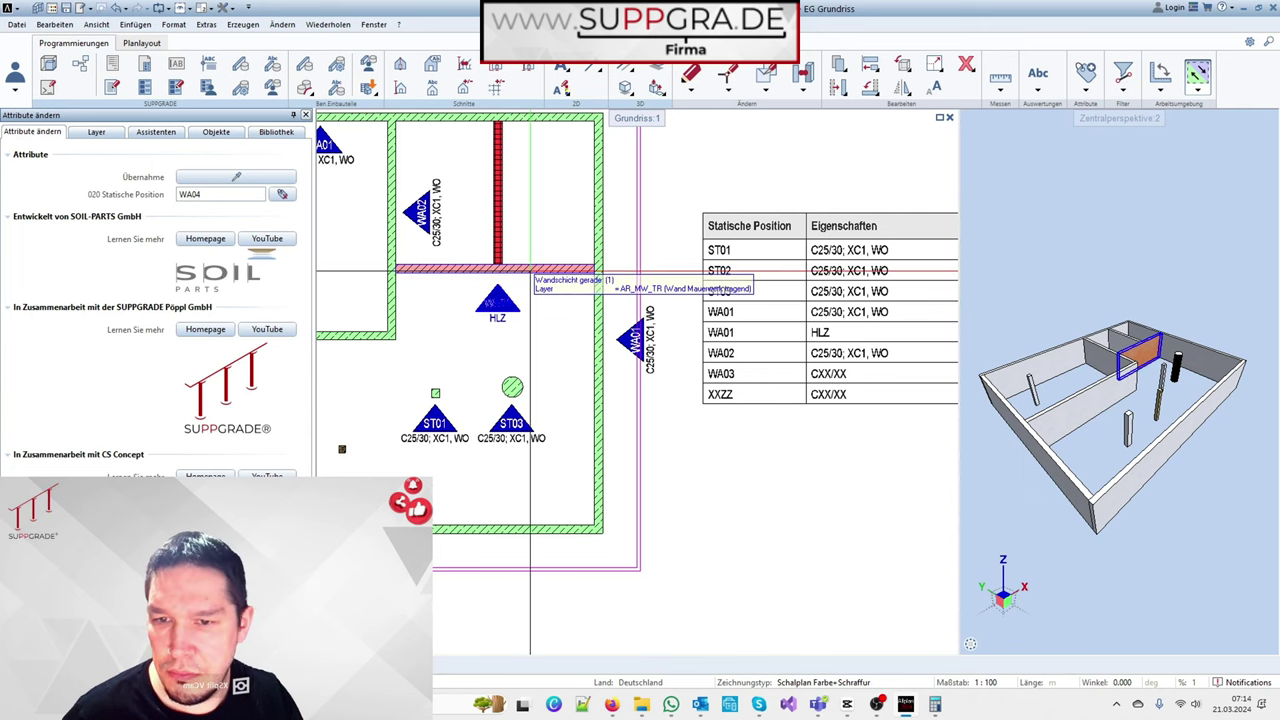
{"action": "left_click", "coordinate": [498, 303]}
{"action": "type", "text": "ST"}
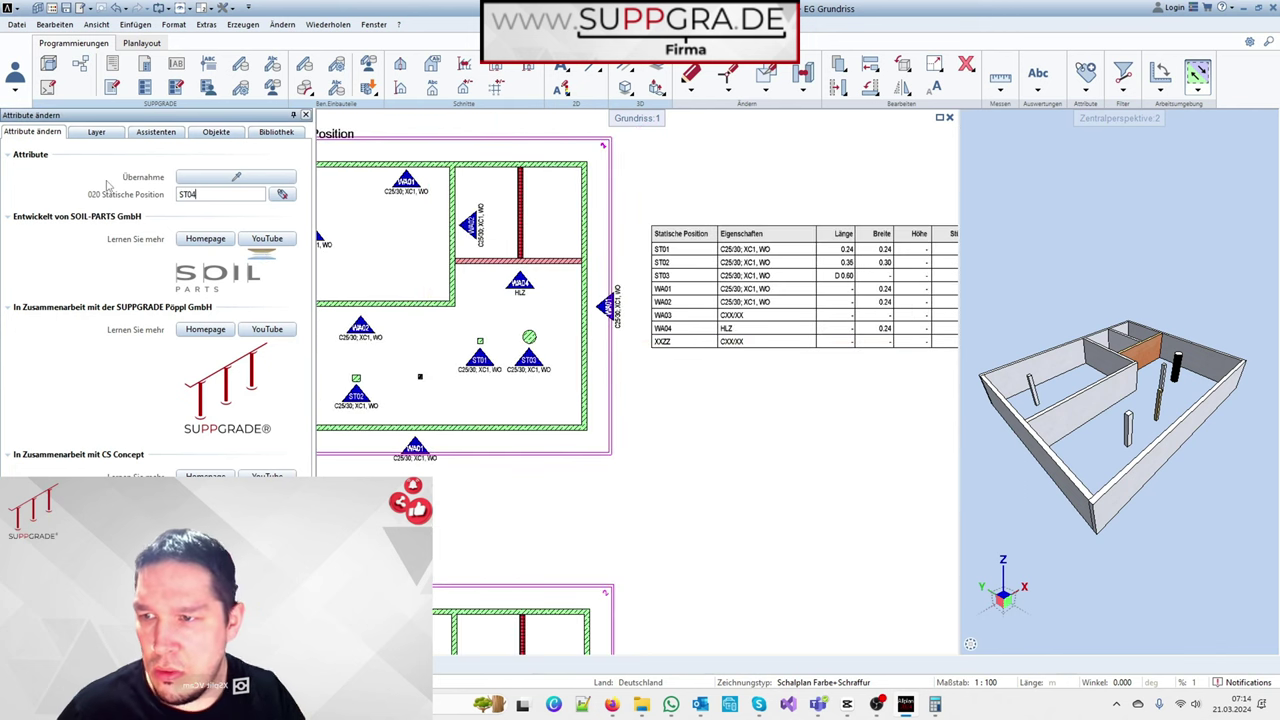
{"action": "left_click", "coordinate": [420, 376]}
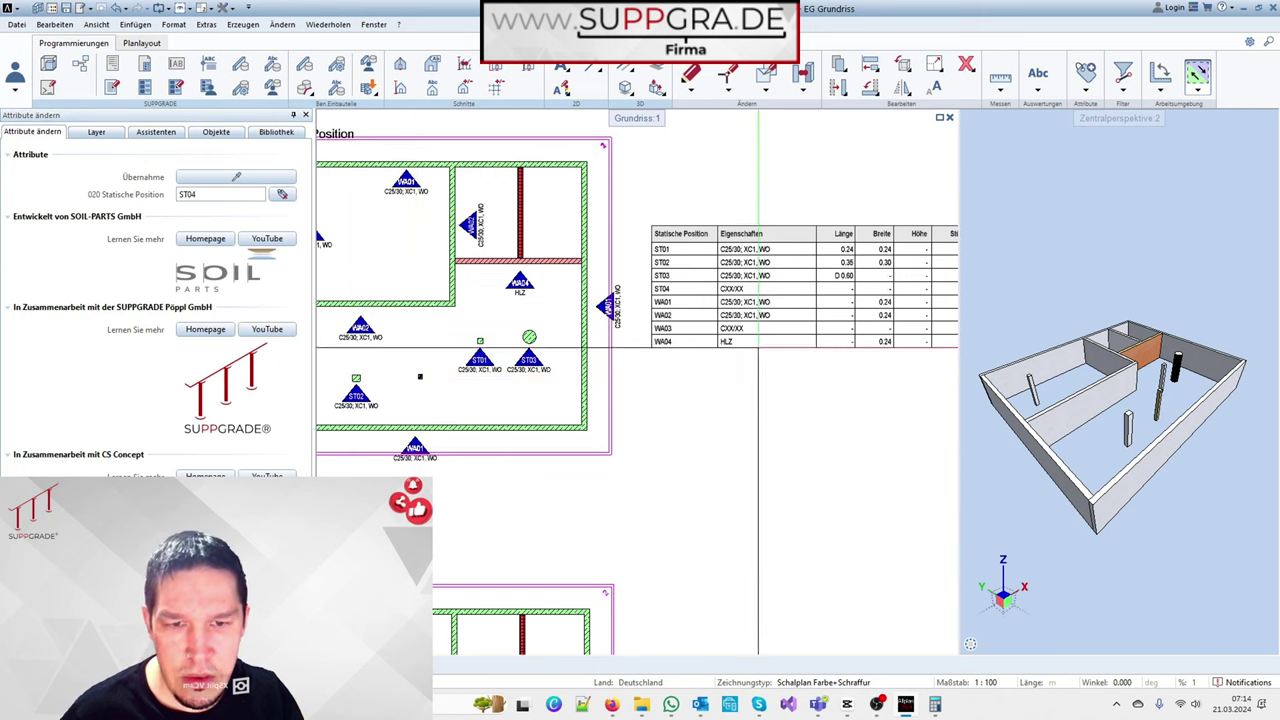
{"action": "scroll", "coordinate": [758, 348], "scroll_direction": "up", "scroll_amount": 2}
{"action": "scroll", "coordinate": [756, 290], "scroll_direction": "up", "scroll_amount": 1}
{"action": "scroll", "coordinate": [754, 227], "scroll_direction": "up", "scroll_amount": 1}
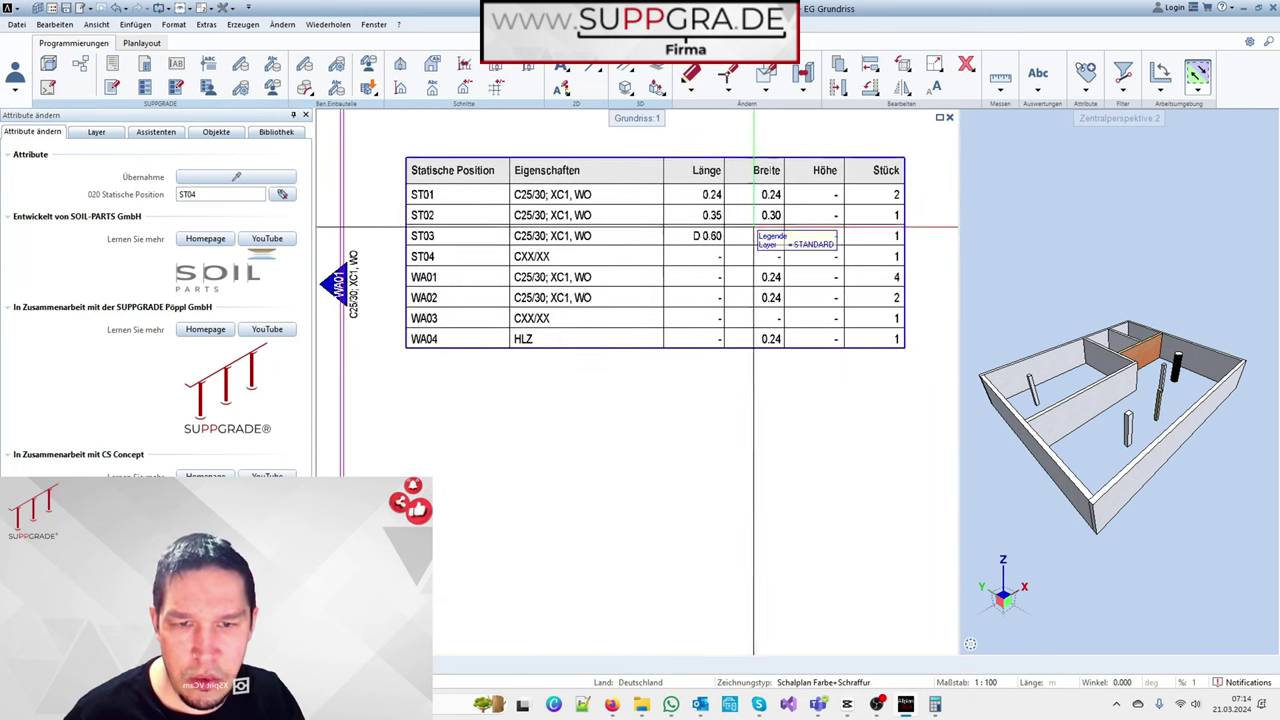
{"action": "scroll", "coordinate": [754, 227], "scroll_direction": "down", "scroll_amount": 1}
{"action": "scroll", "coordinate": [782, 302], "scroll_direction": "down", "scroll_amount": 2}
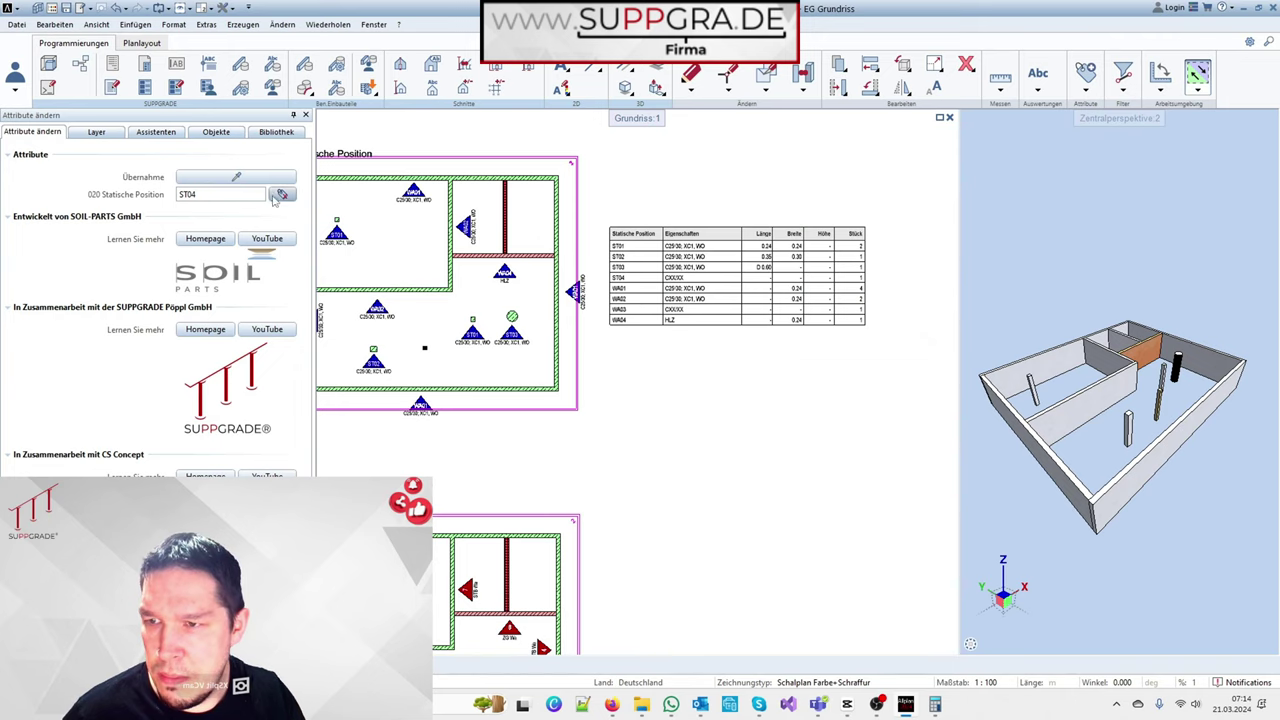
{"action": "left_click", "coordinate": [279, 195]}
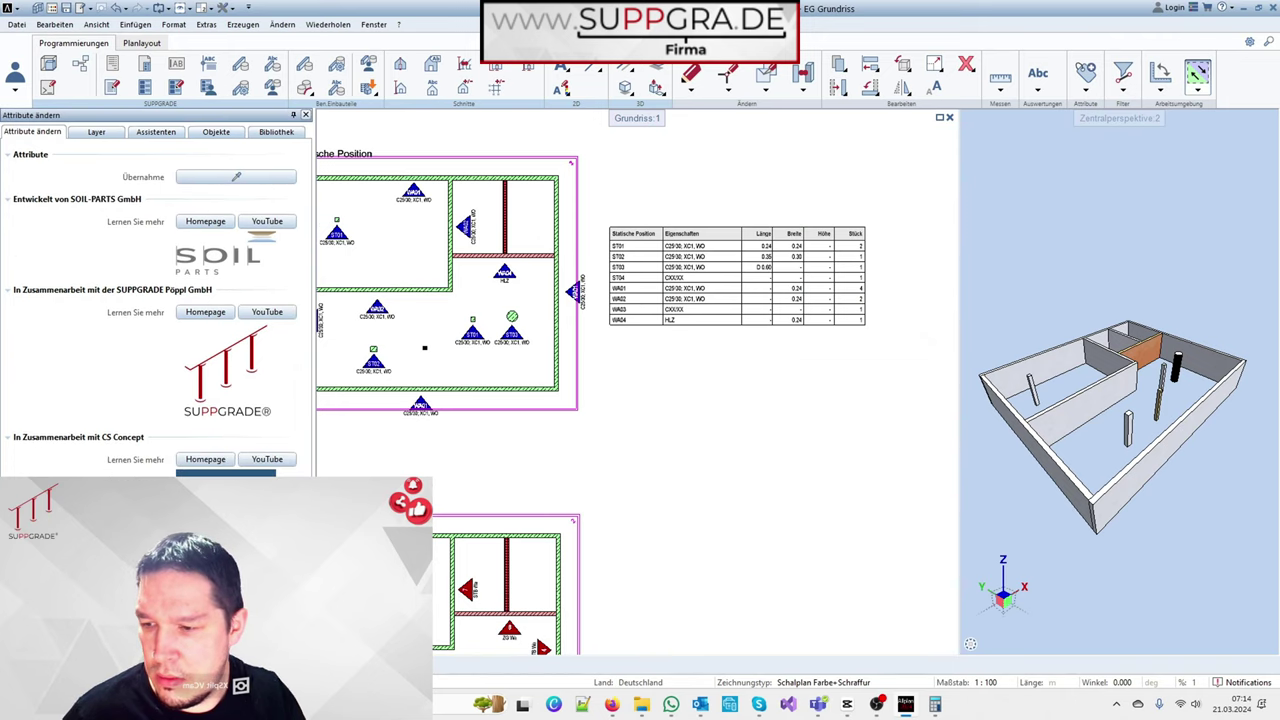
Add 024 Auswertung Länge and 025 Auswertung Breite from the 020 TWP group to the changes
{"action": "left_click", "coordinate": [282, 194]}
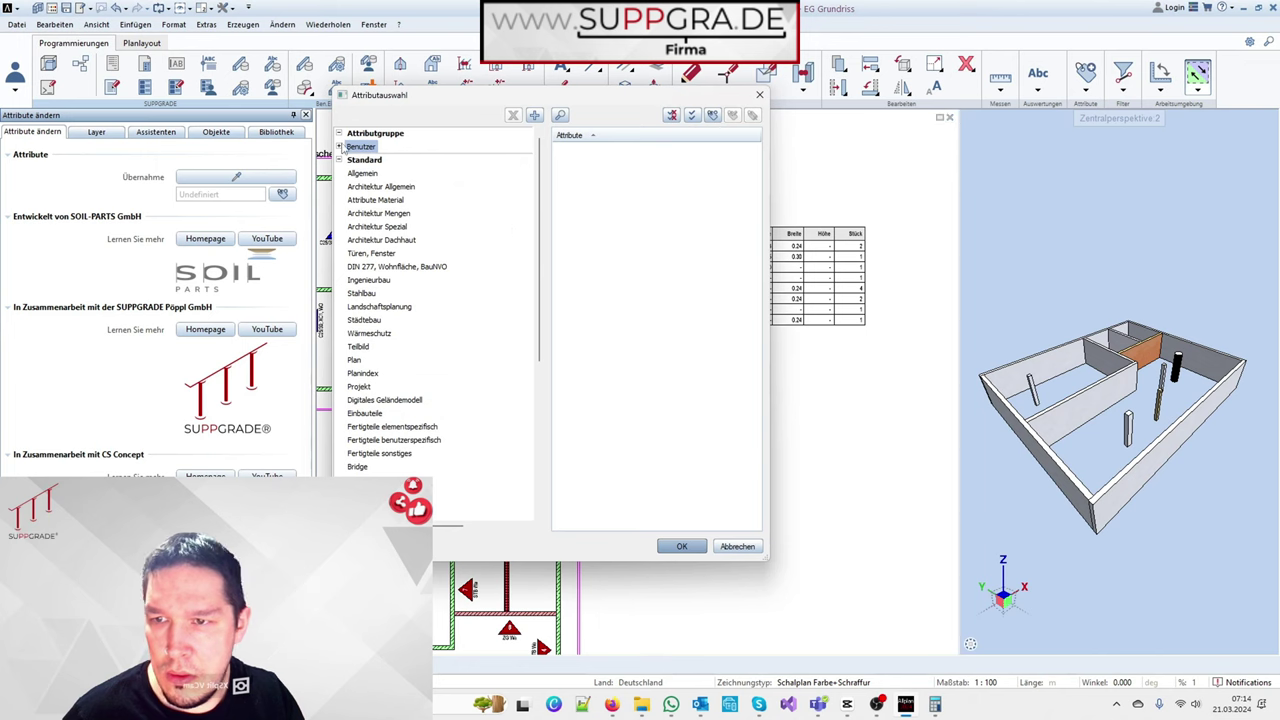
{"action": "left_click", "coordinate": [339, 147]}
{"action": "left_click", "coordinate": [378, 186]}
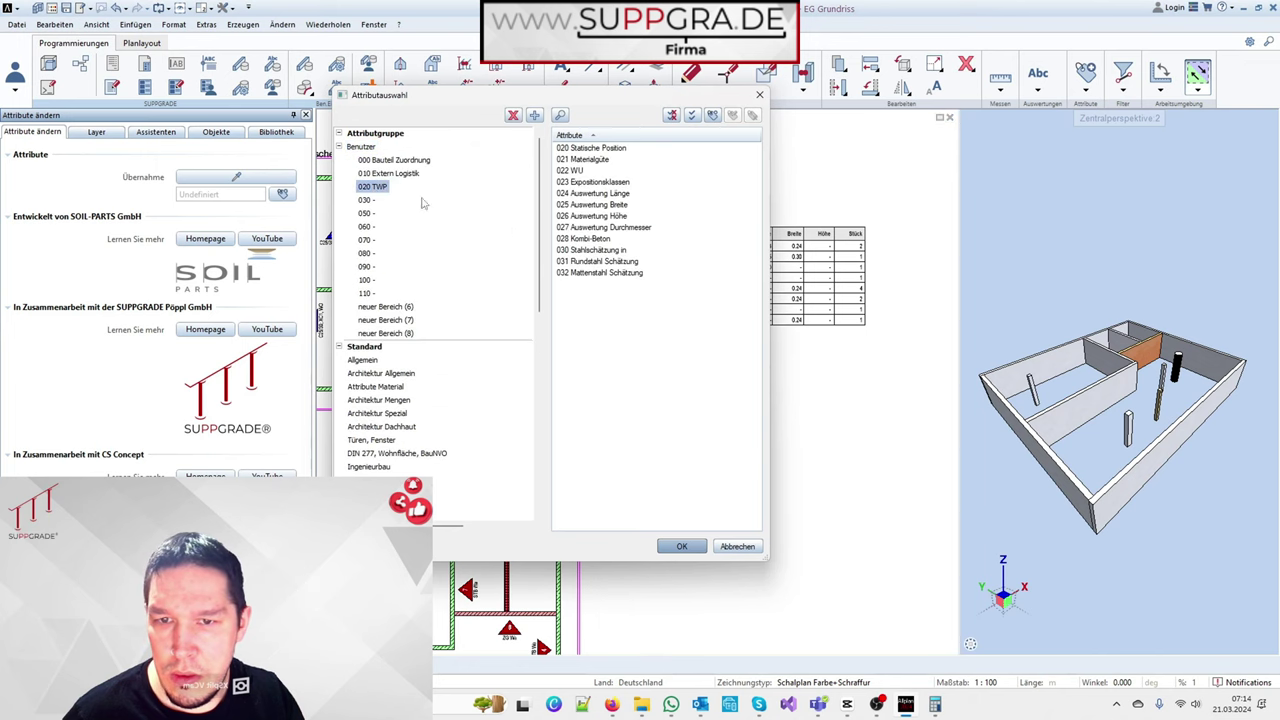
{"action": "double_click", "coordinate": [619, 194]}
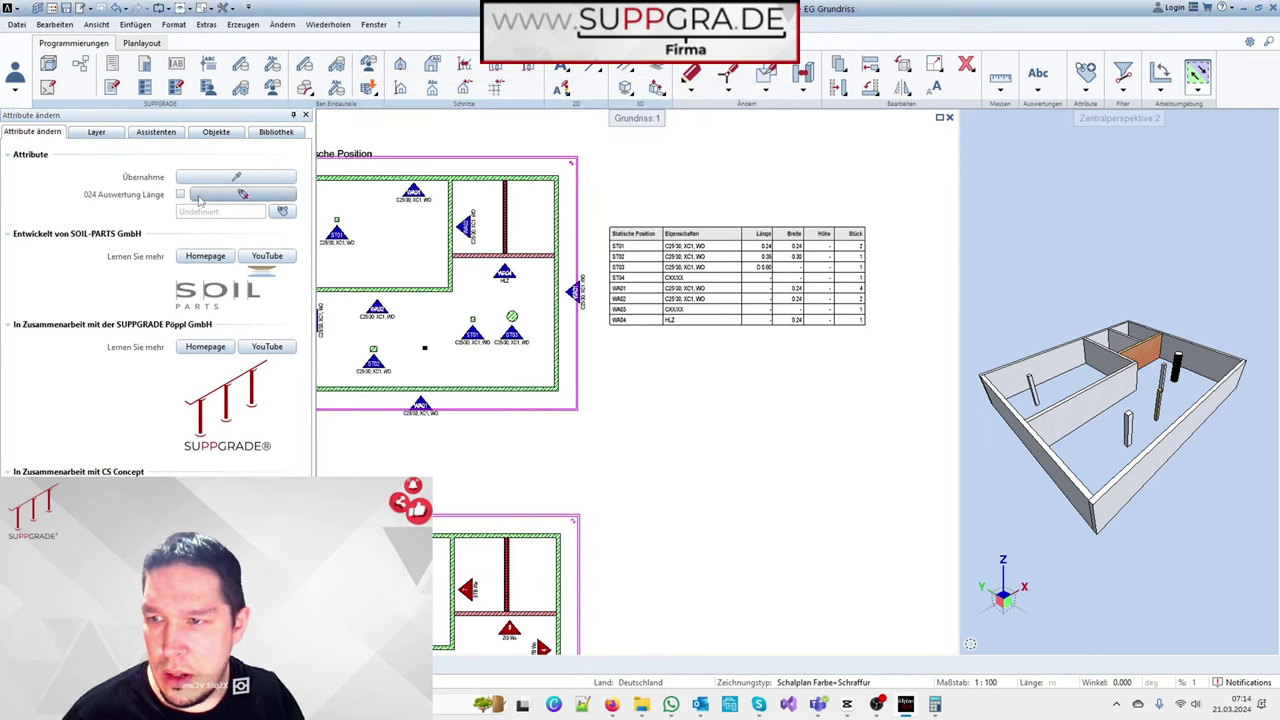
{"action": "left_click", "coordinate": [290, 216]}
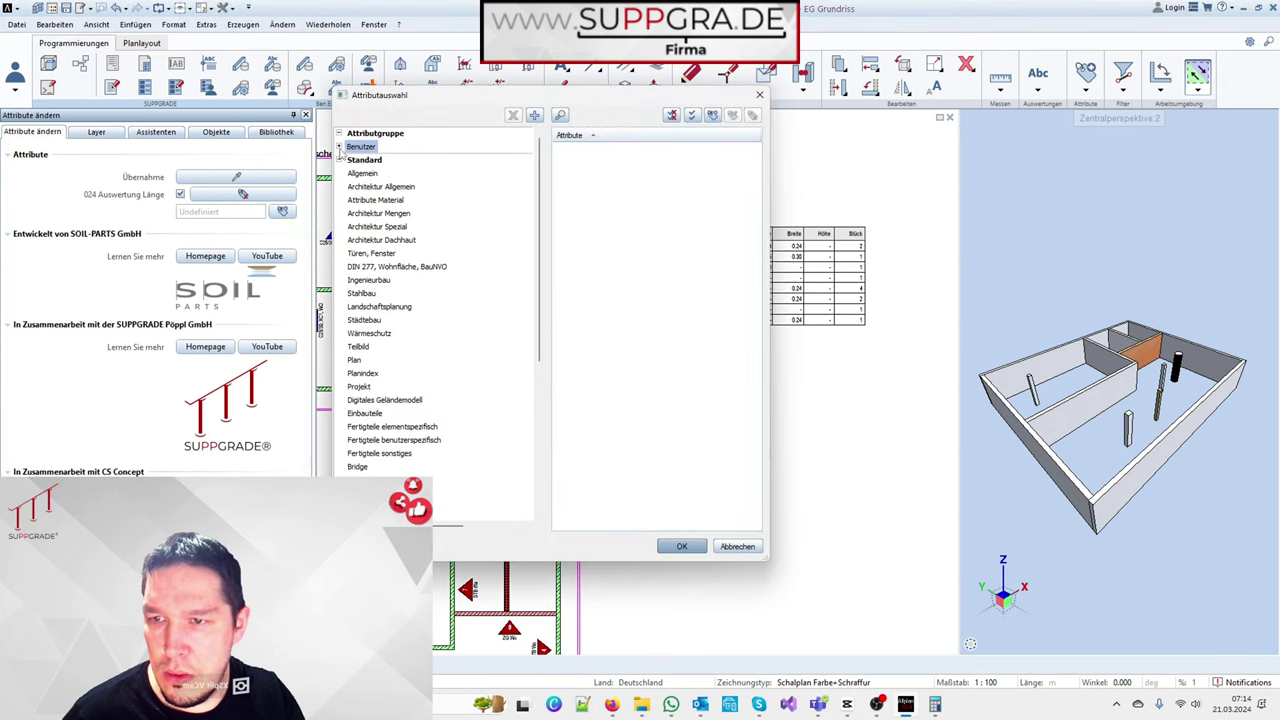
{"action": "left_click", "coordinate": [340, 147]}
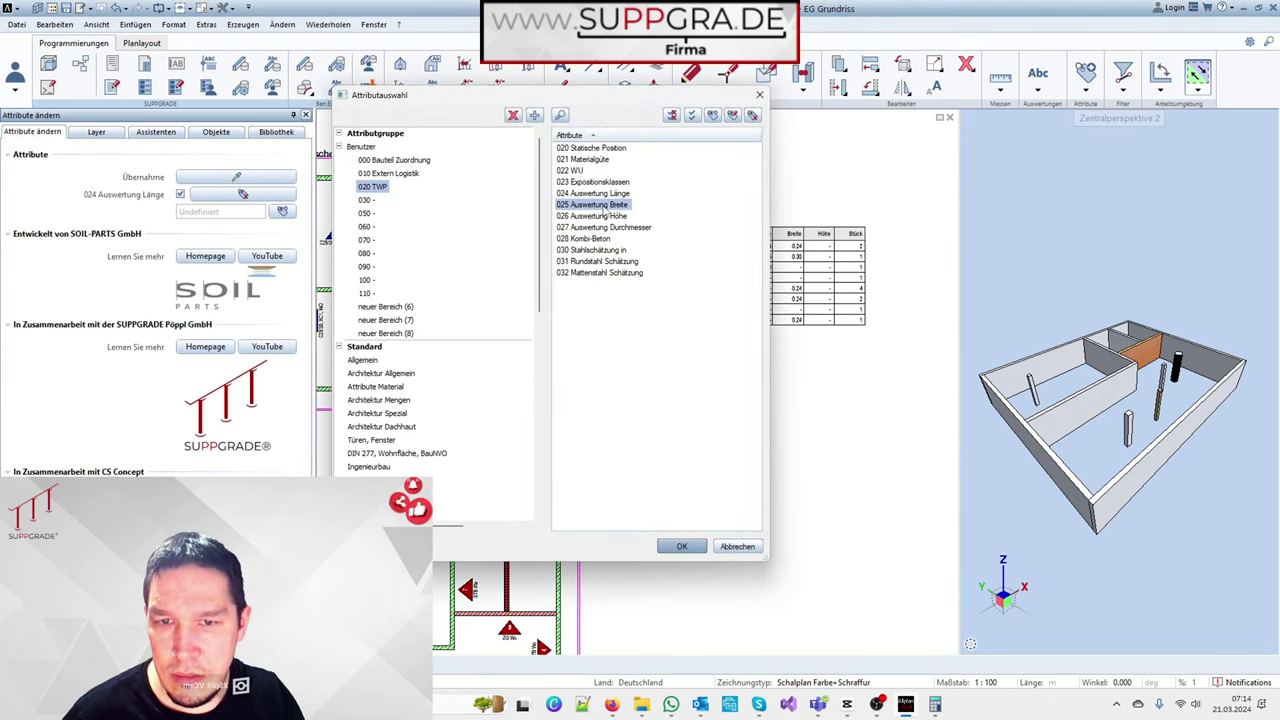
{"action": "double_click", "coordinate": [605, 204]}
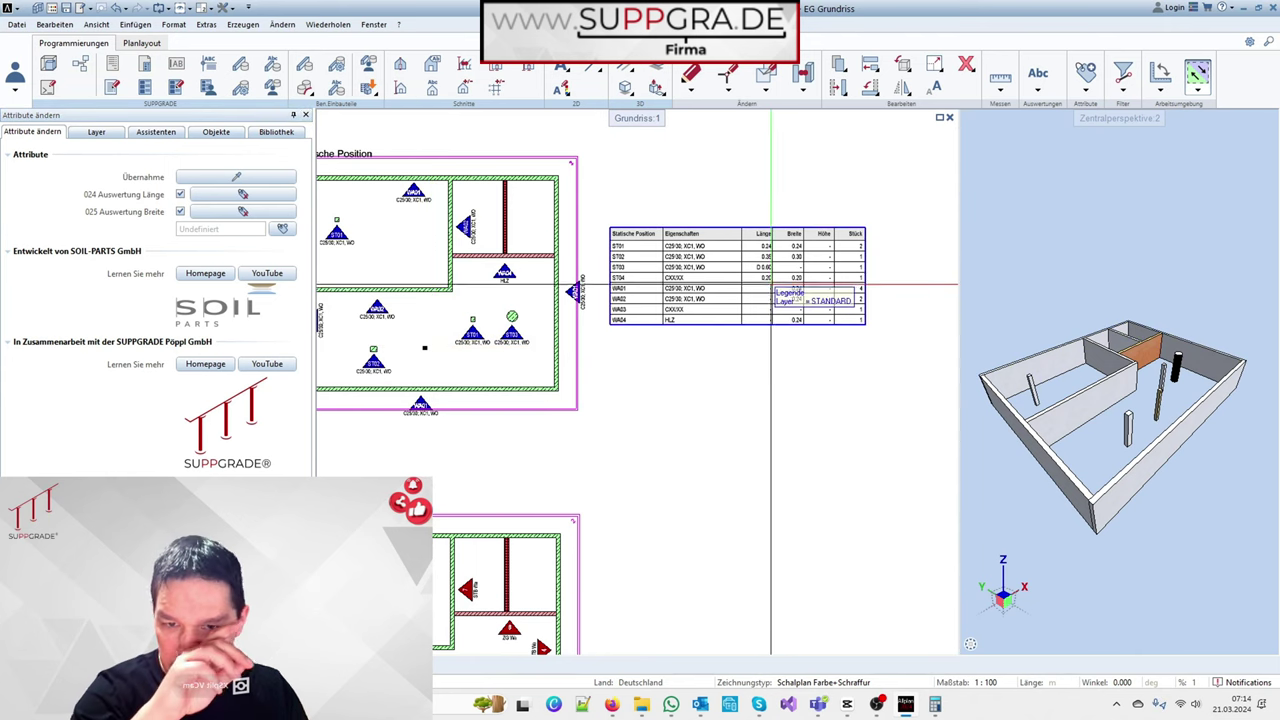
Drop the length evaluation so WA03 receives only its 0.24 width
{"action": "scroll", "coordinate": [760, 287], "scroll_direction": "up", "scroll_amount": 3}
{"action": "scroll", "coordinate": [770, 290], "scroll_direction": "down", "scroll_amount": 2}
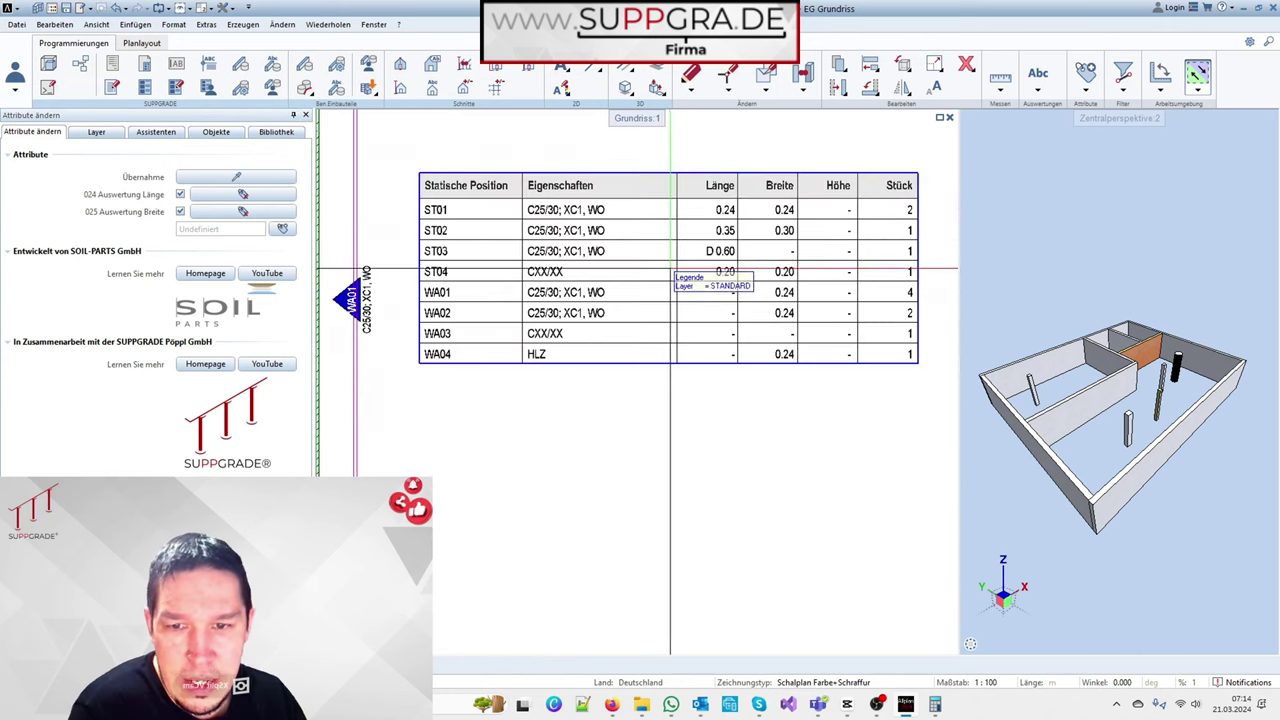
{"action": "scroll", "coordinate": [725, 344], "scroll_direction": "down", "scroll_amount": 2}
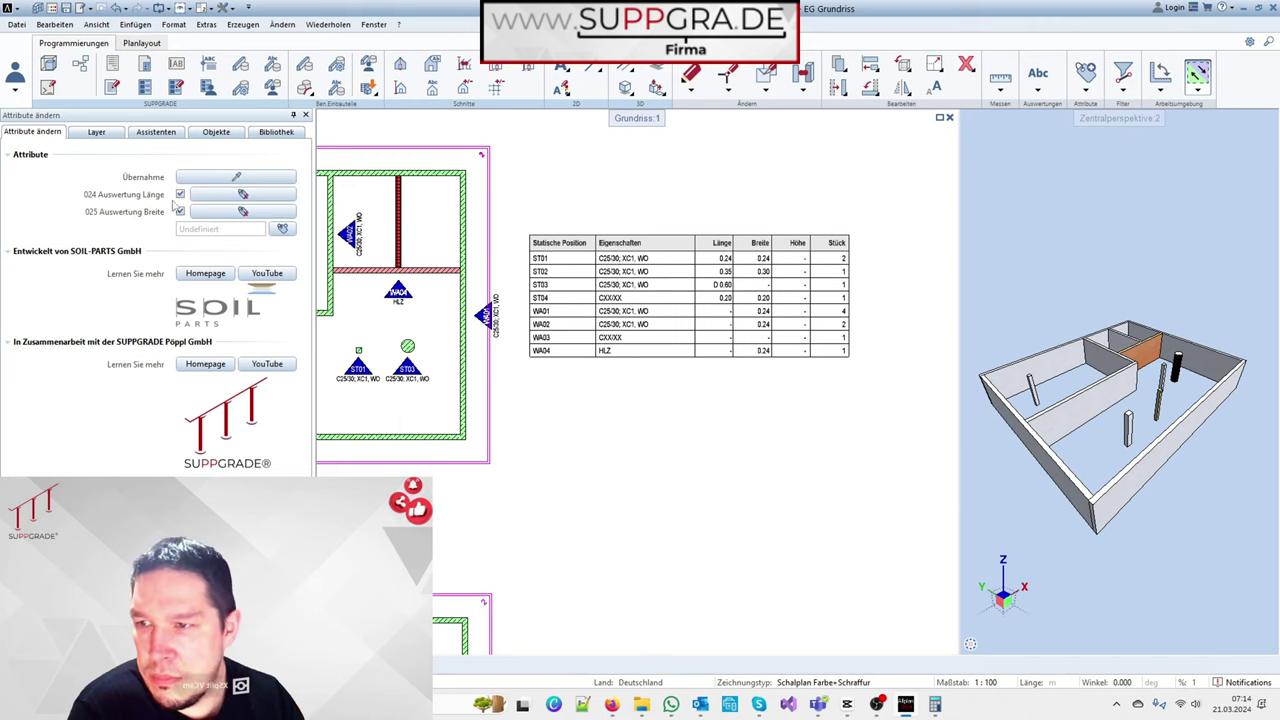
{"action": "left_click", "coordinate": [180, 195]}
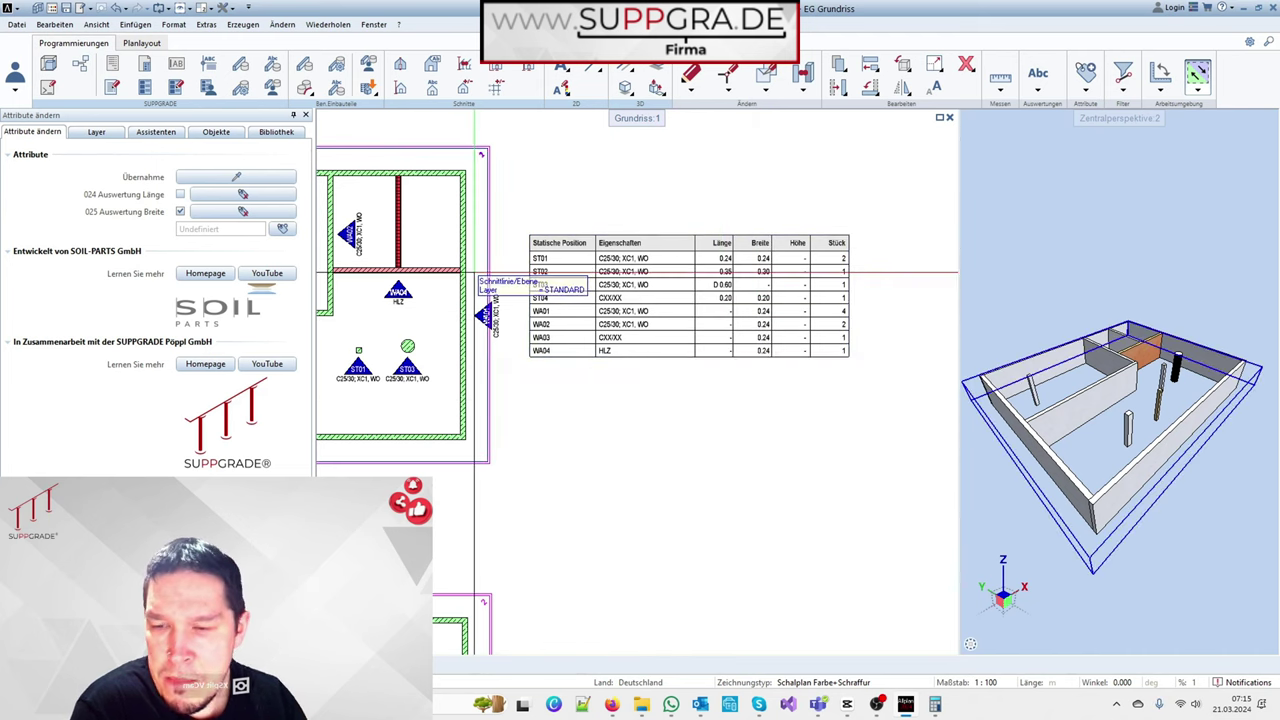
{"action": "key", "text": "Escape"}
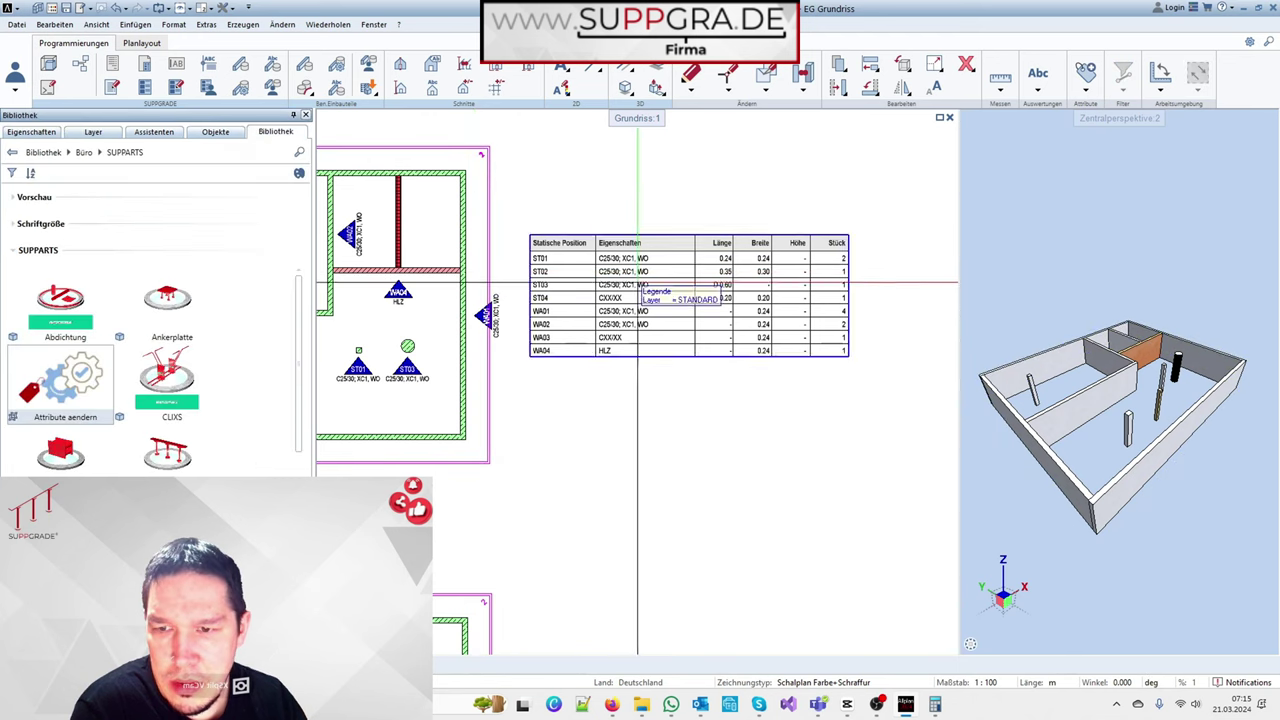
Start Beschriften on a wall and select the 4 Stat Pos label style
{"action": "scroll", "coordinate": [434, 225], "scroll_direction": "down", "scroll_amount": 2}
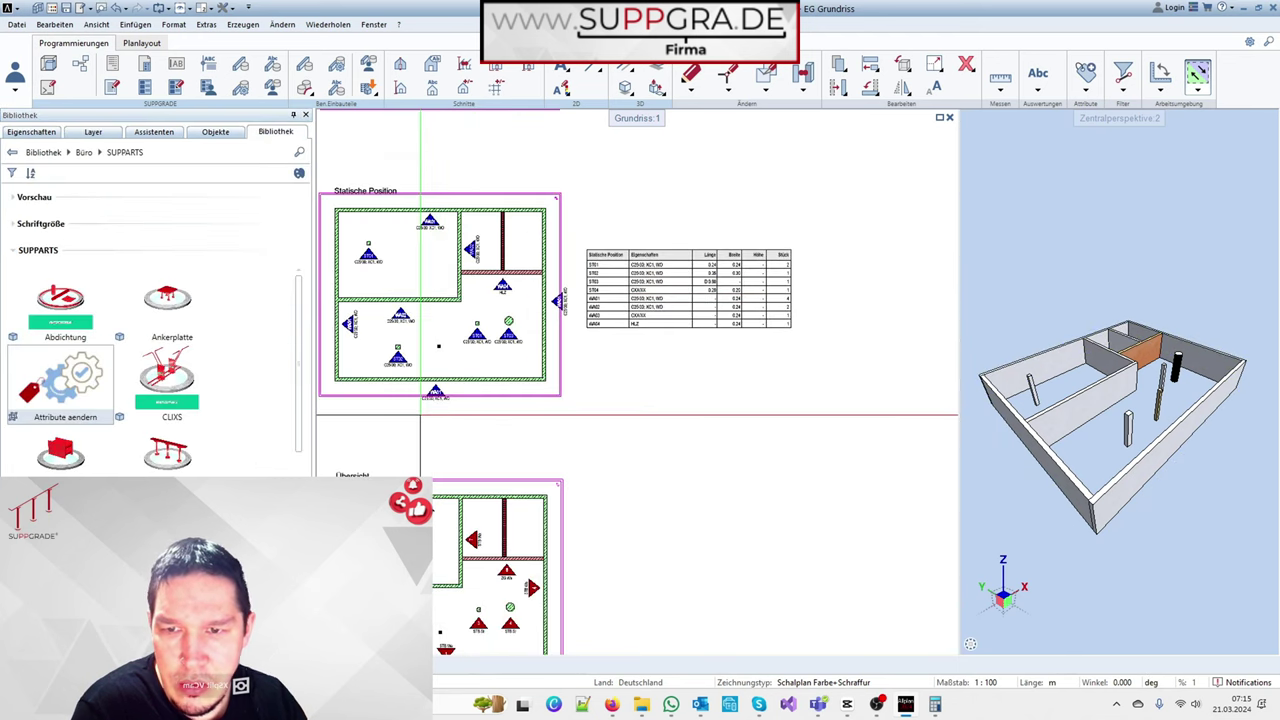
{"action": "left_click", "coordinate": [1040, 103]}
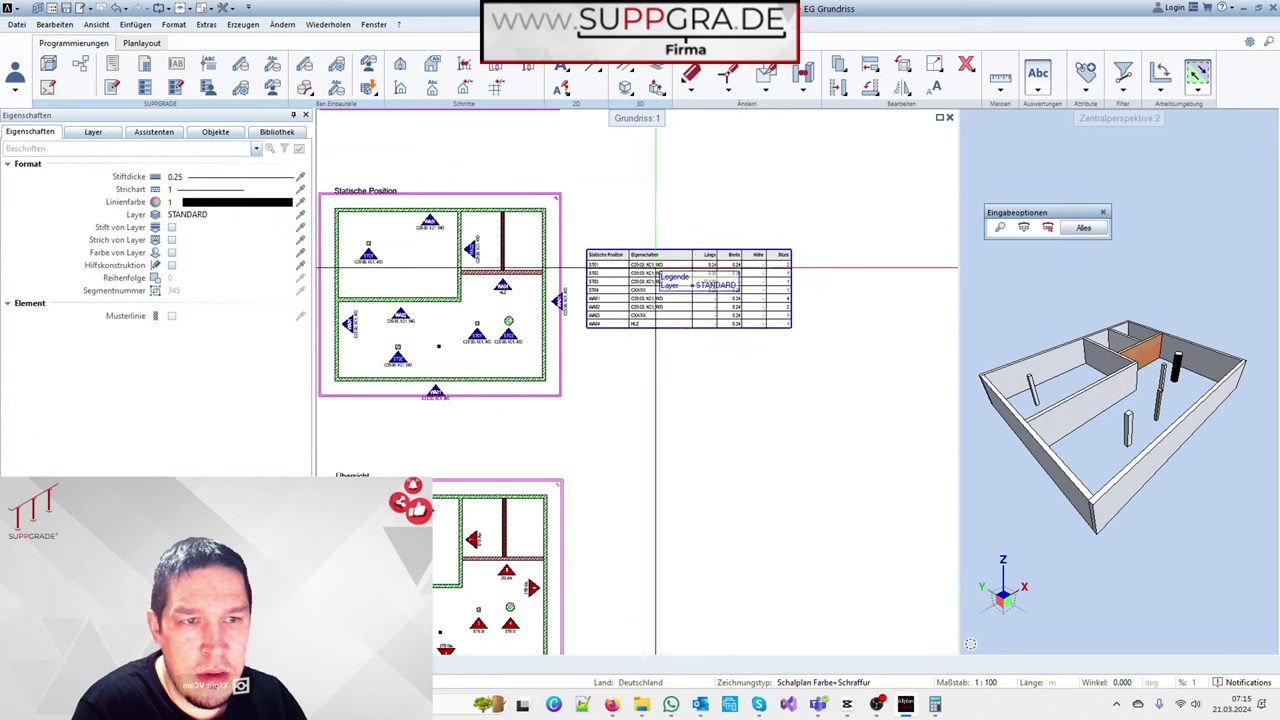
{"action": "scroll", "coordinate": [425, 257], "scroll_direction": "up", "scroll_amount": 3}
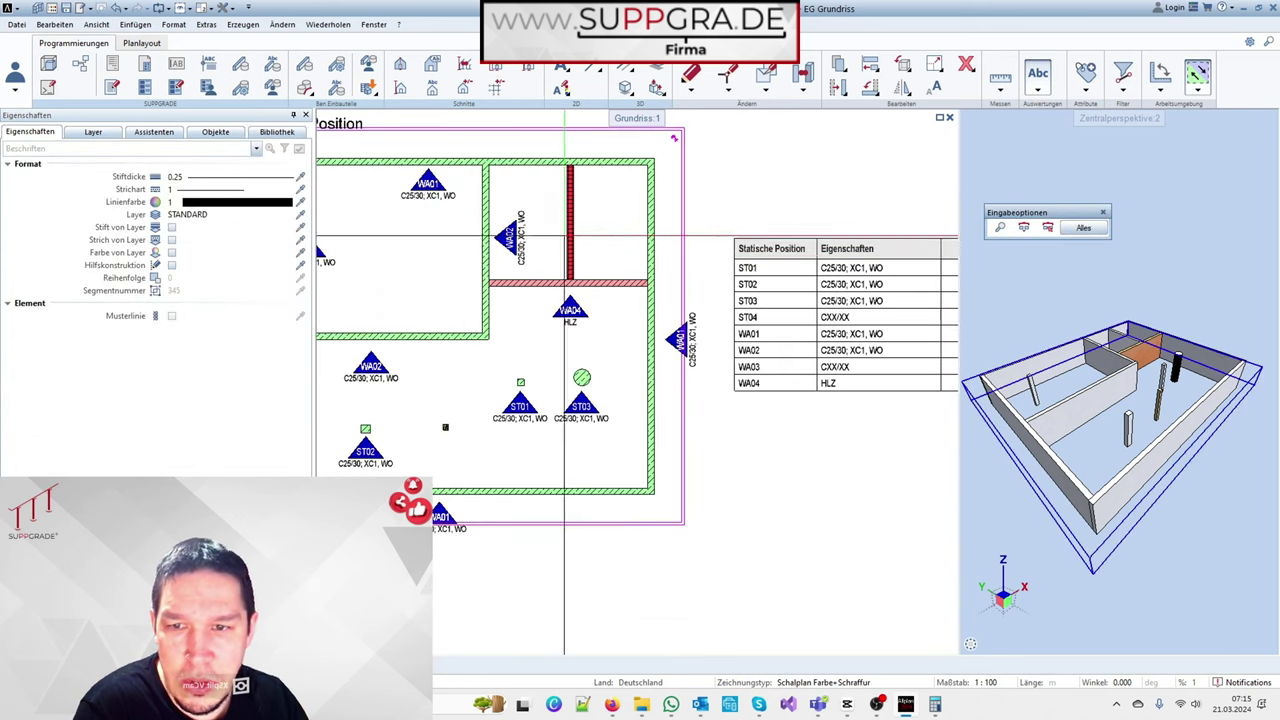
{"action": "left_click", "coordinate": [595, 232]}
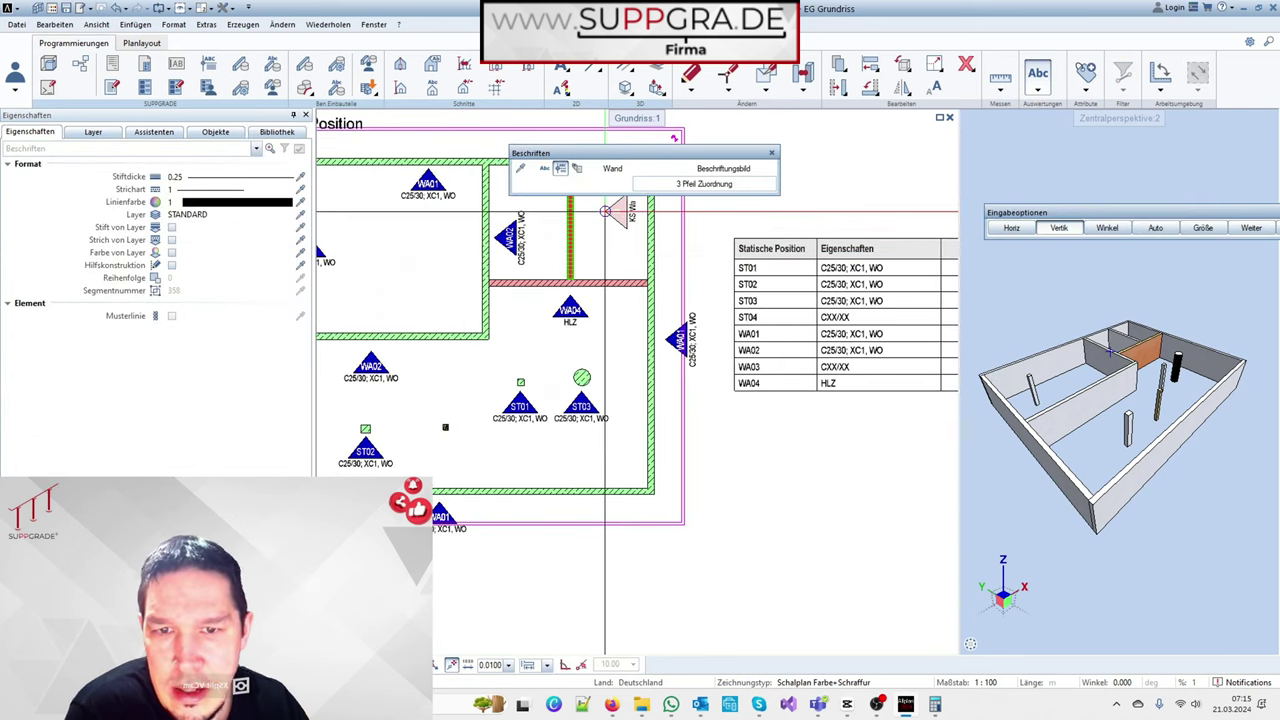
{"action": "left_click", "coordinate": [670, 188]}
{"action": "left_click", "coordinate": [742, 340]}
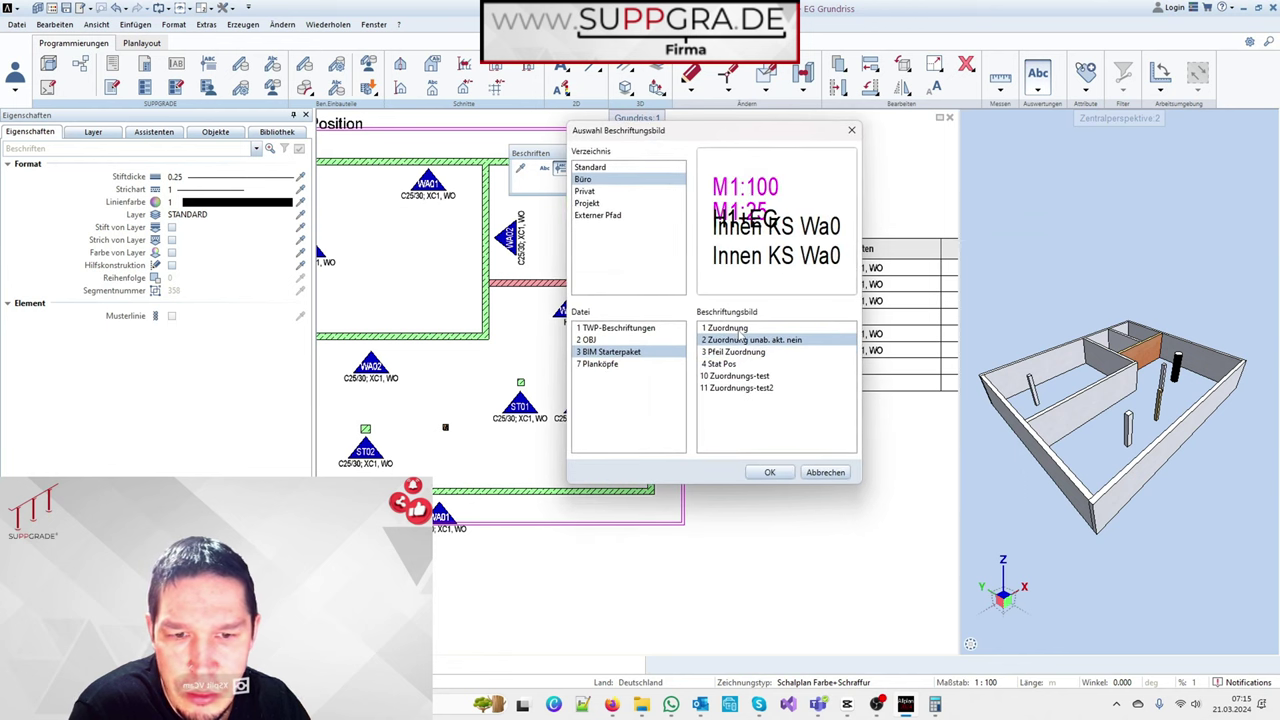
{"action": "left_click", "coordinate": [722, 364]}
{"action": "left_click", "coordinate": [770, 472]}
Skip the wall and place the ST04 / CXX/XX label at the unlabelled column
{"action": "scroll", "coordinate": [570, 234], "scroll_direction": "up", "scroll_amount": 2}
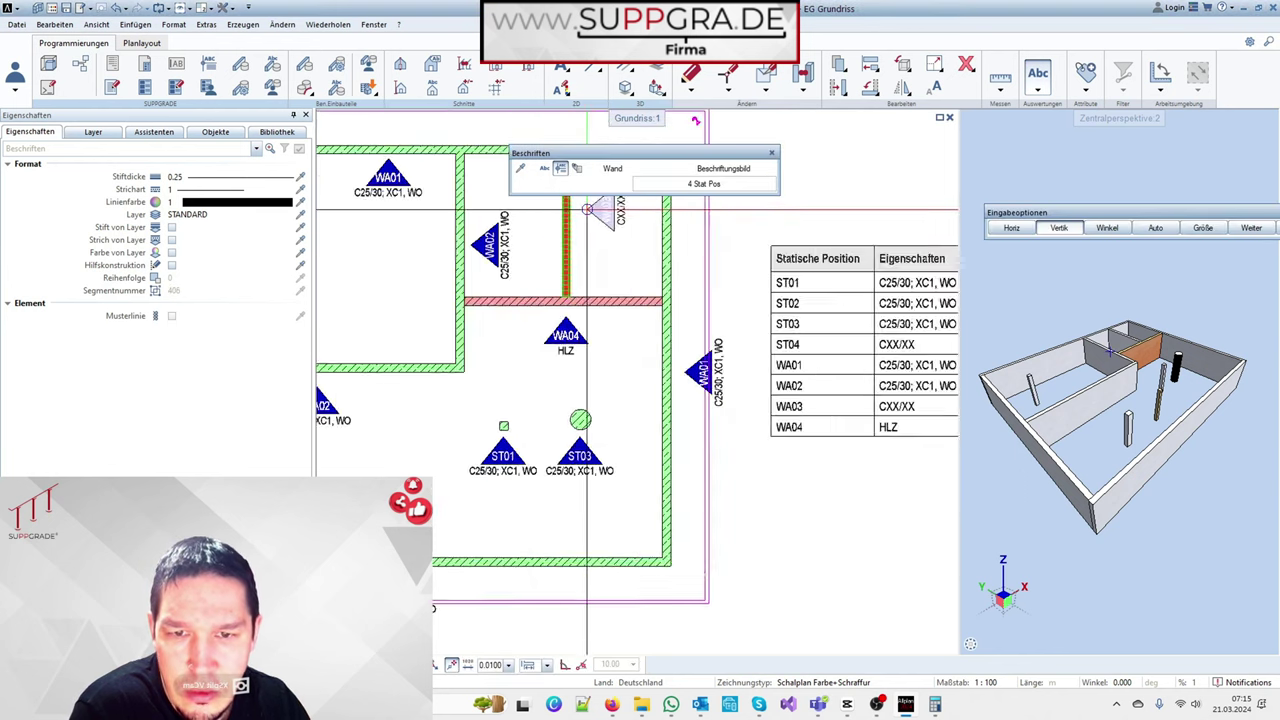
{"action": "scroll", "coordinate": [570, 234], "scroll_direction": "up", "scroll_amount": 1}
{"action": "key", "text": "Escape"}
{"action": "scroll", "coordinate": [530, 330], "scroll_direction": "down", "scroll_amount": 2}
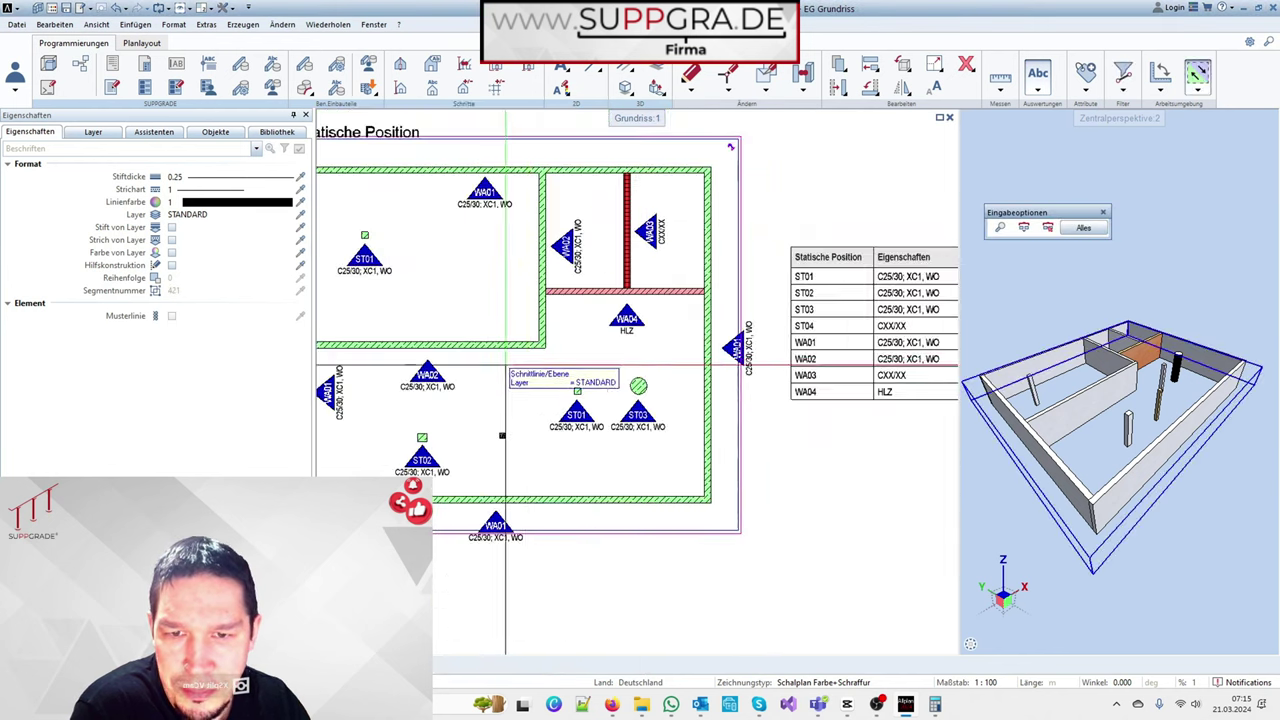
{"action": "scroll", "coordinate": [500, 470], "scroll_direction": "up", "scroll_amount": 3}
{"action": "scroll", "coordinate": [586, 370], "scroll_direction": "down", "scroll_amount": 2}
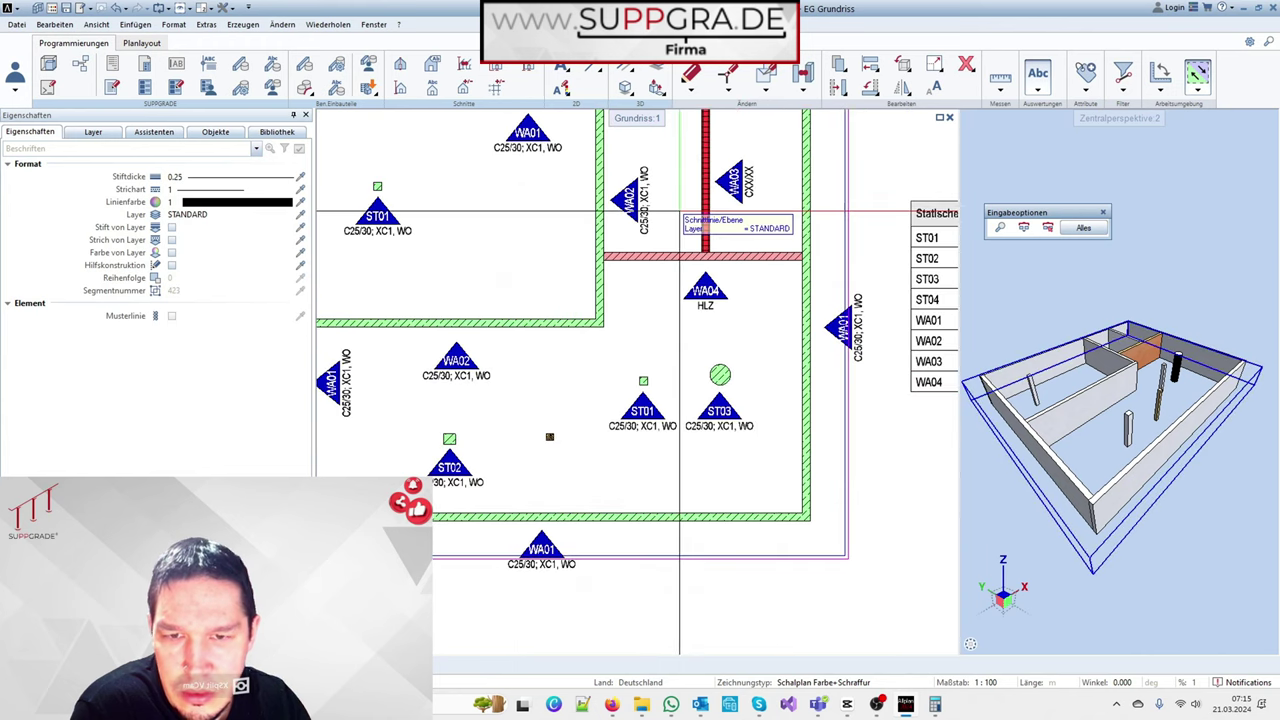
{"action": "left_click", "coordinate": [549, 437]}
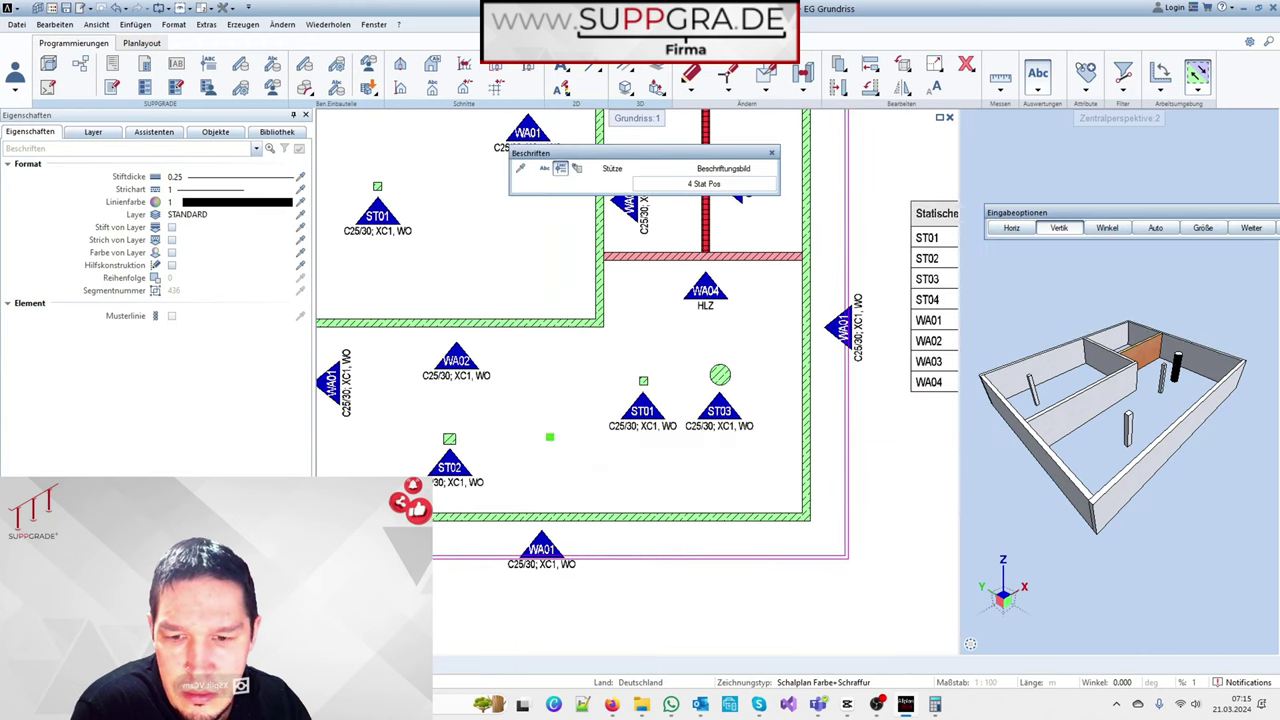
{"action": "scroll", "coordinate": [550, 450], "scroll_direction": "up", "scroll_amount": 2}
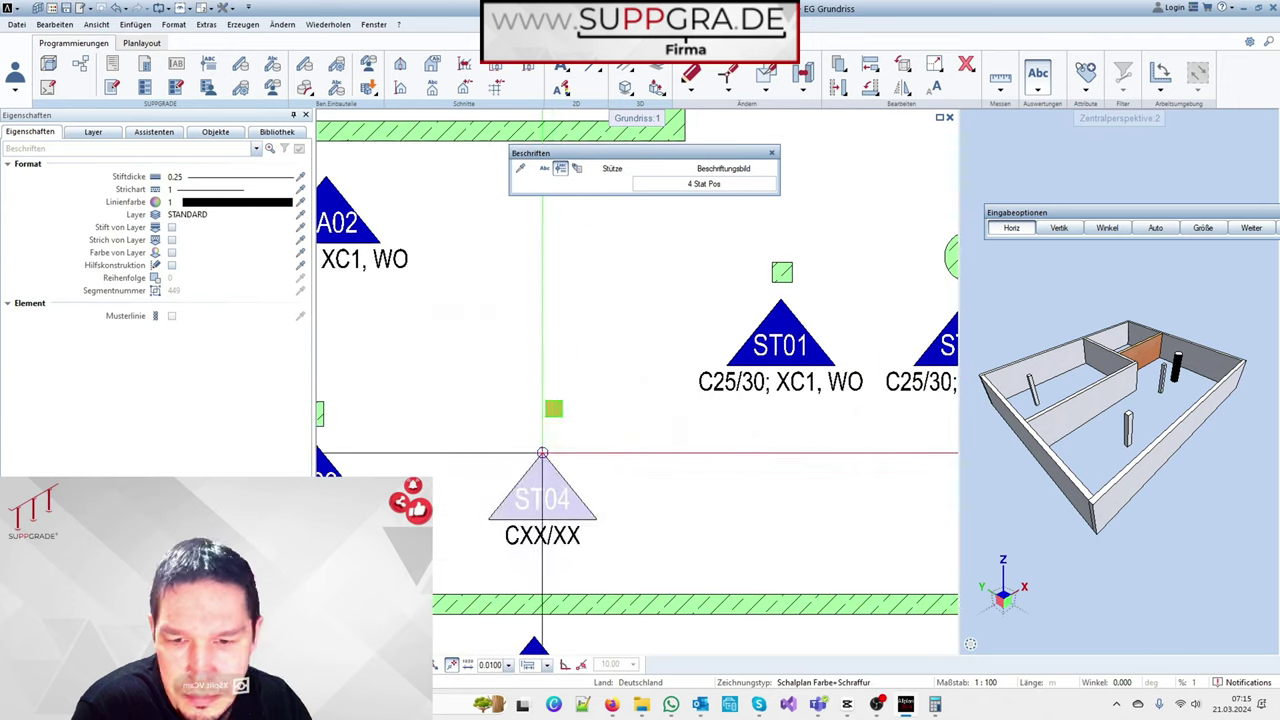
{"action": "left_click", "coordinate": [554, 432]}
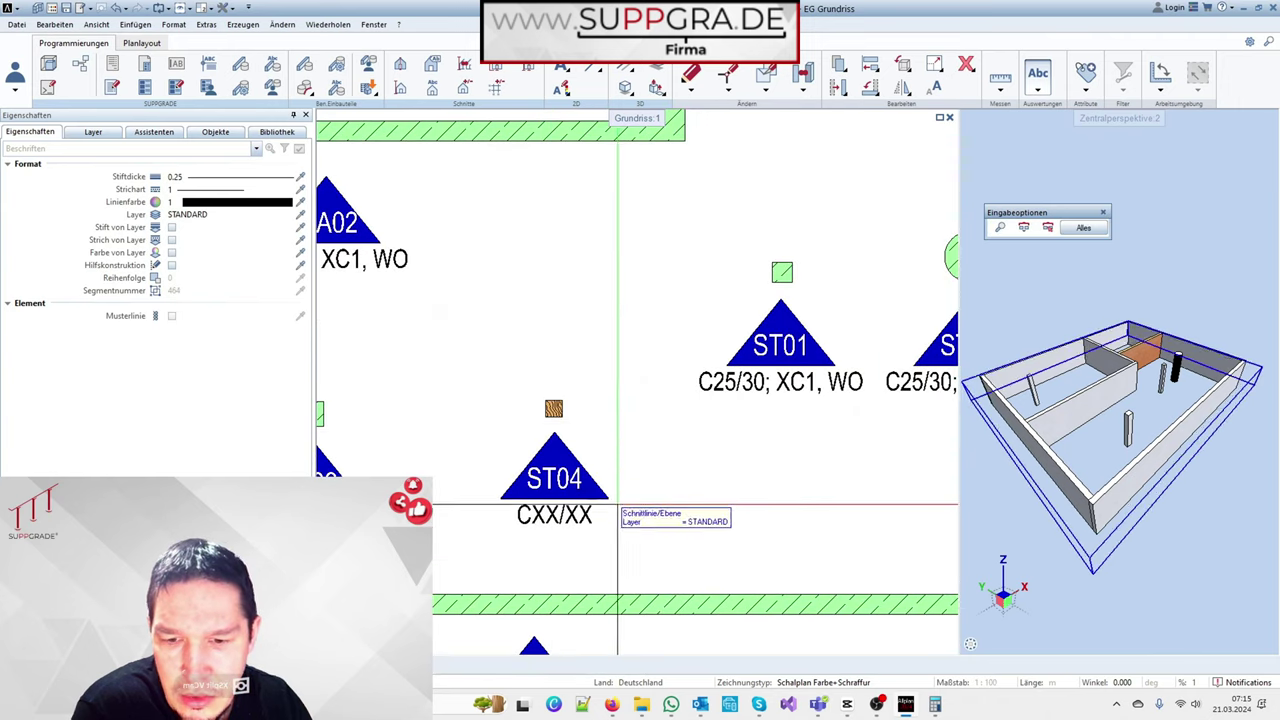
{"action": "scroll", "coordinate": [545, 430], "scroll_direction": "down", "scroll_amount": 1}
{"action": "scroll", "coordinate": [535, 420], "scroll_direction": "down", "scroll_amount": 2}
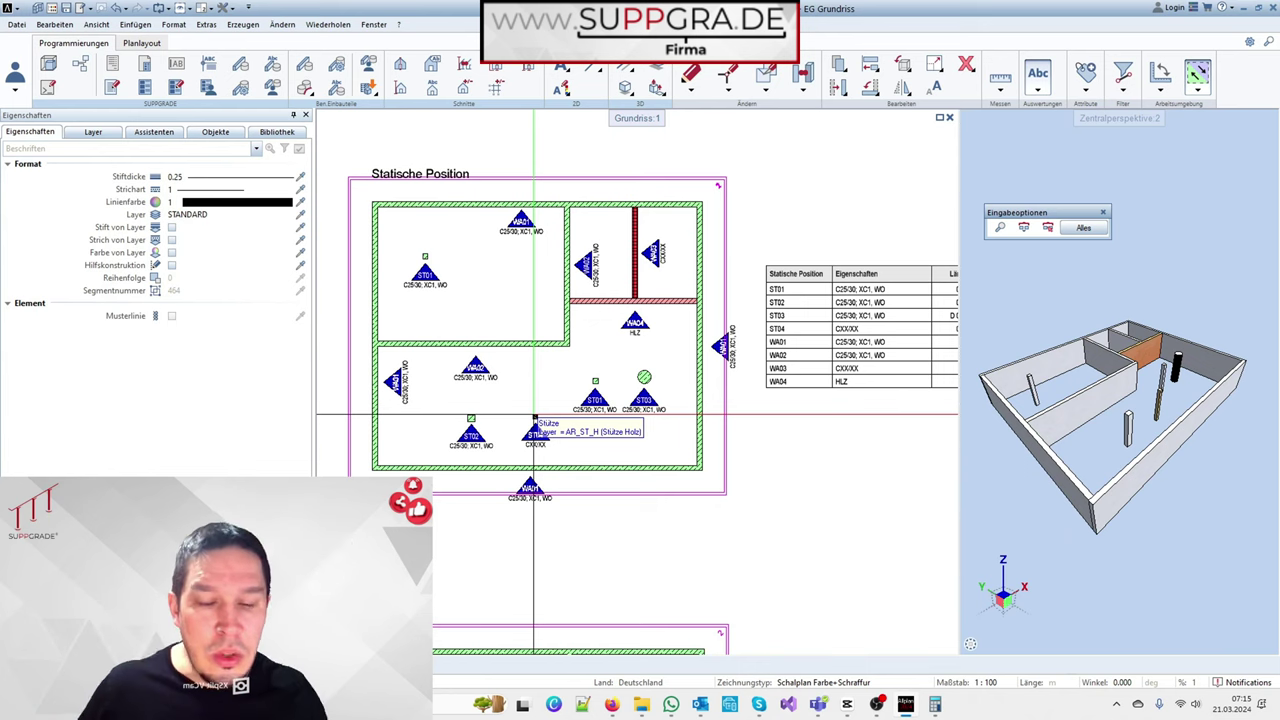
Zoom into the Übersicht plan and pick the new wall to label
{"action": "scroll", "coordinate": [490, 312], "scroll_direction": "down", "scroll_amount": 3}
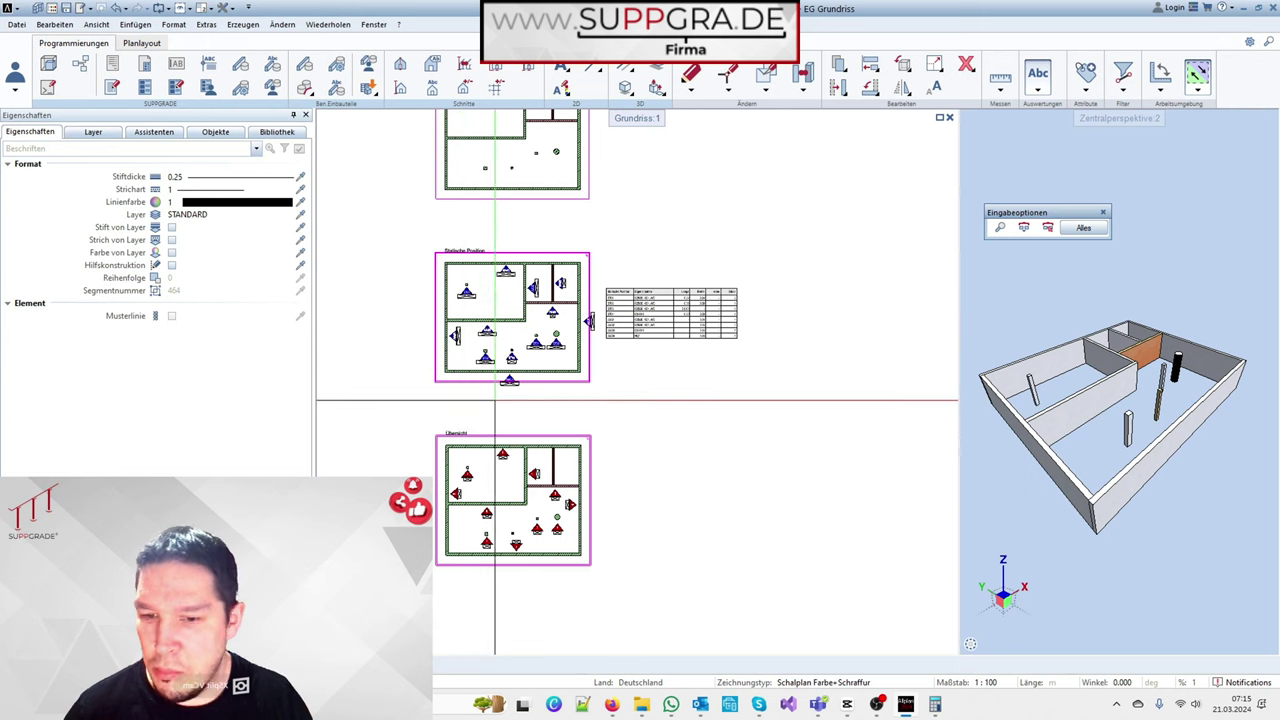
{"action": "scroll", "coordinate": [495, 535], "scroll_direction": "up", "scroll_amount": 1}
{"action": "scroll", "coordinate": [480, 515], "scroll_direction": "up", "scroll_amount": 2}
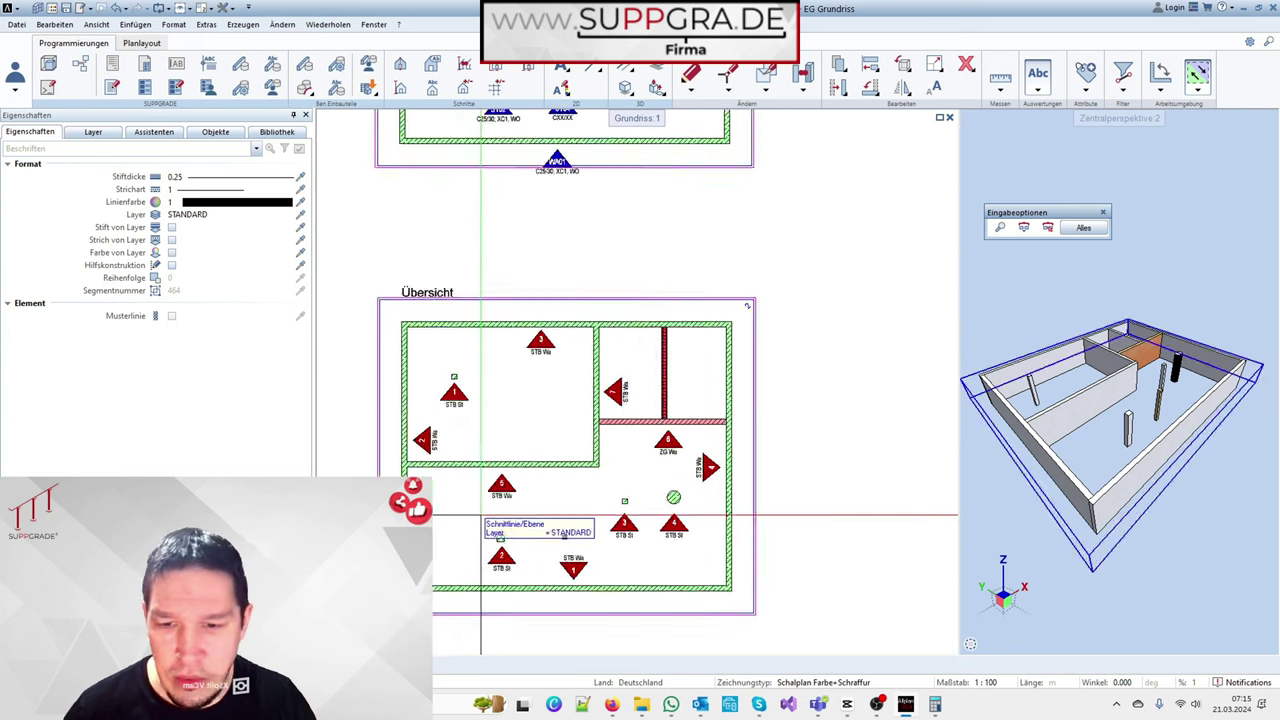
{"action": "scroll", "coordinate": [490, 505], "scroll_direction": "up", "scroll_amount": 1}
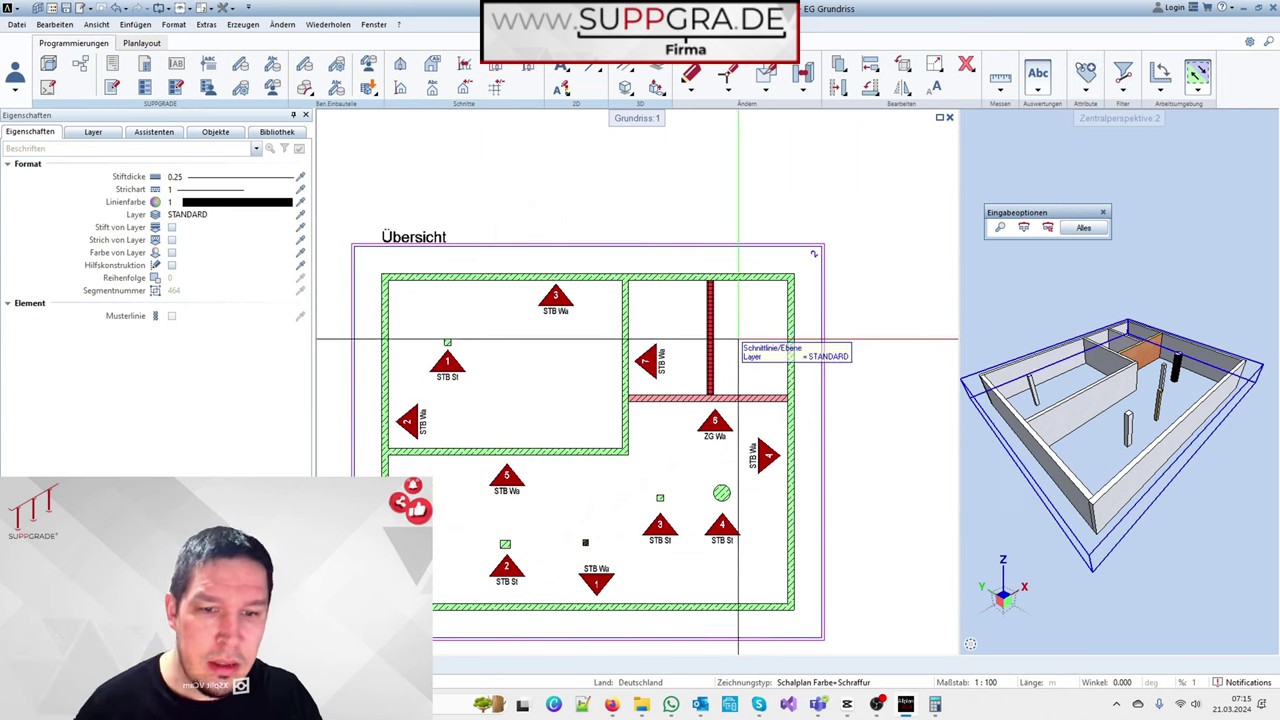
{"action": "left_click", "coordinate": [711, 340]}
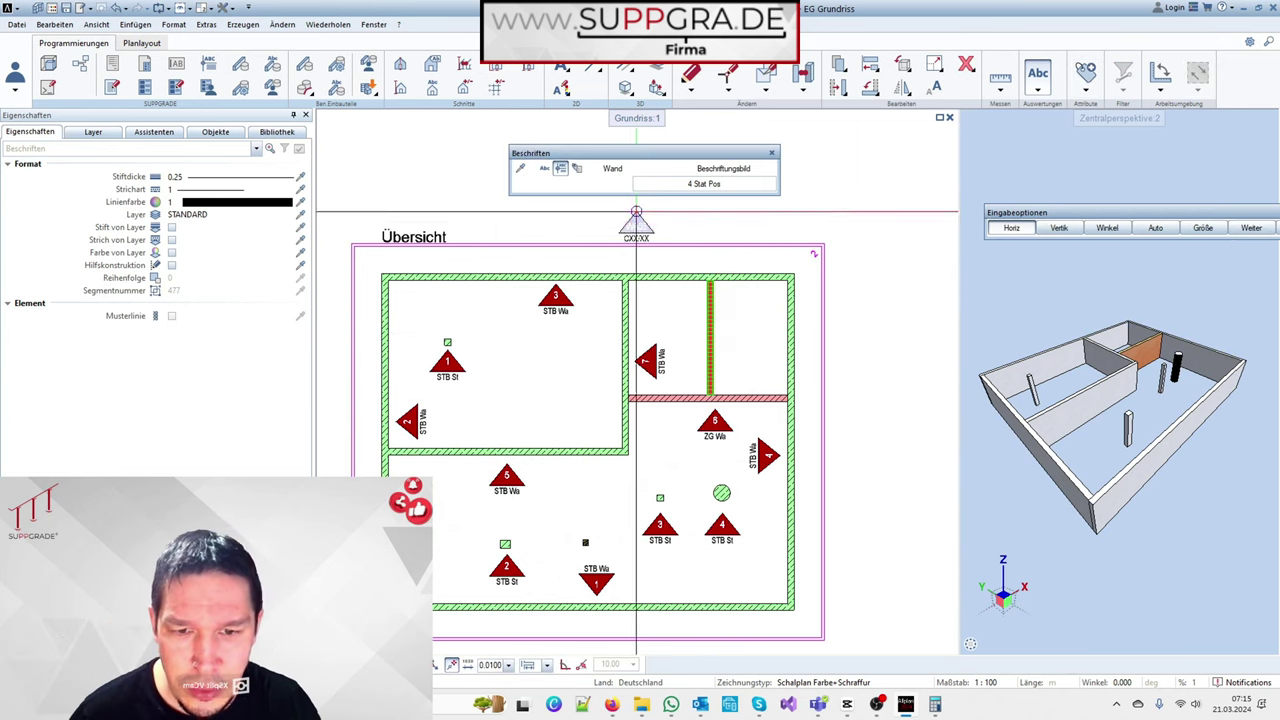
Label the interior wall 0 KS Wa using the 3 Pfeil Zuordnung arrow style
{"action": "left_click", "coordinate": [740, 352]}
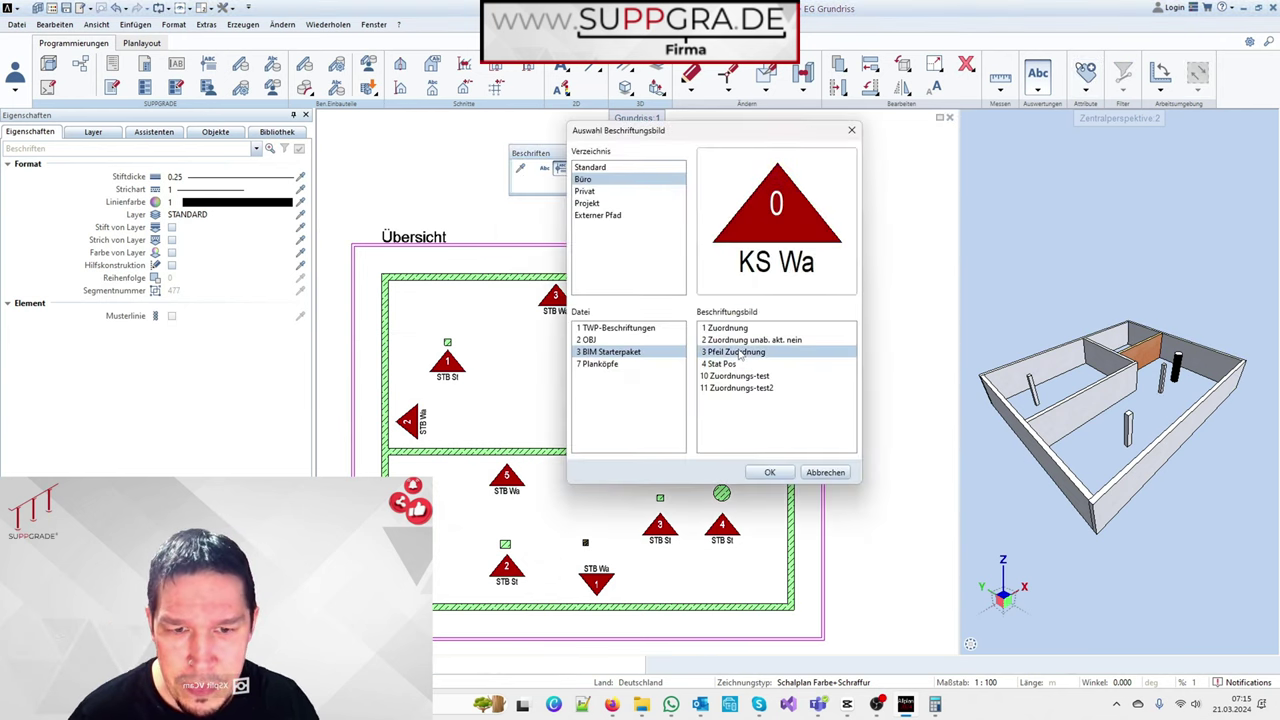
{"action": "left_click", "coordinate": [772, 474]}
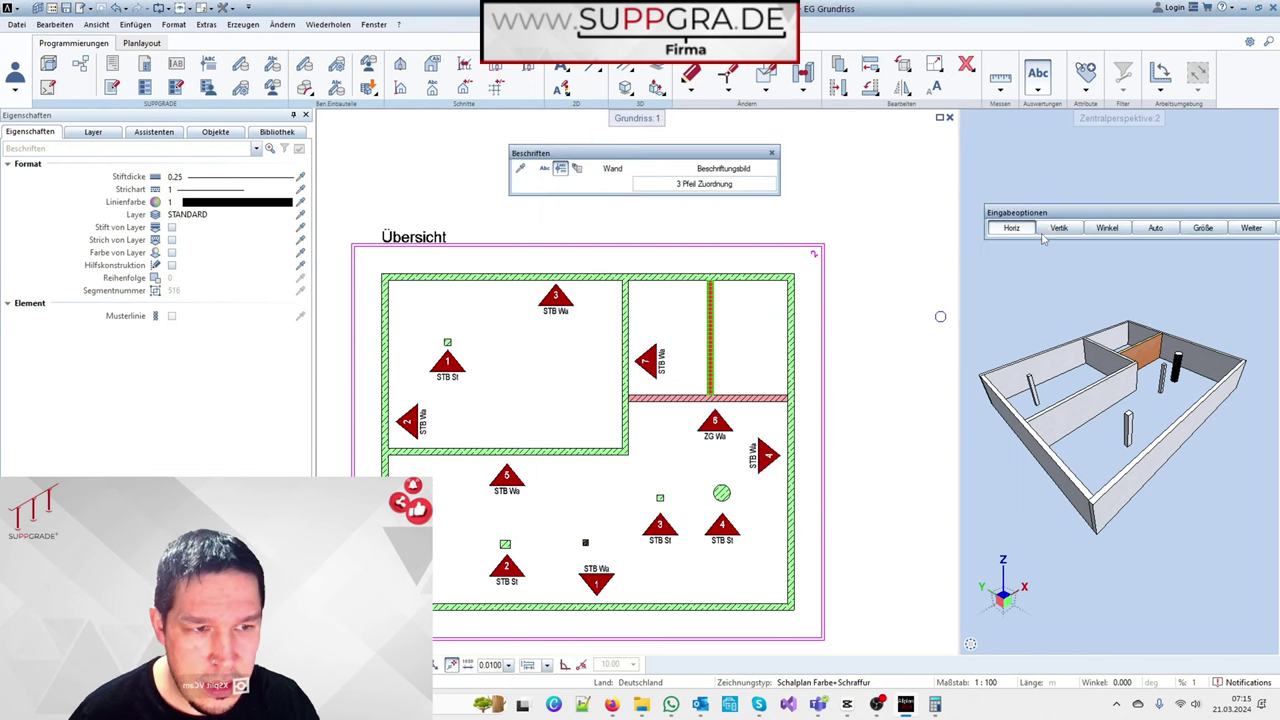
{"action": "scroll", "coordinate": [768, 340], "scroll_direction": "up", "scroll_amount": 1}
{"action": "scroll", "coordinate": [768, 340], "scroll_direction": "up", "scroll_amount": 1}
{"action": "left_click", "coordinate": [746, 350]}
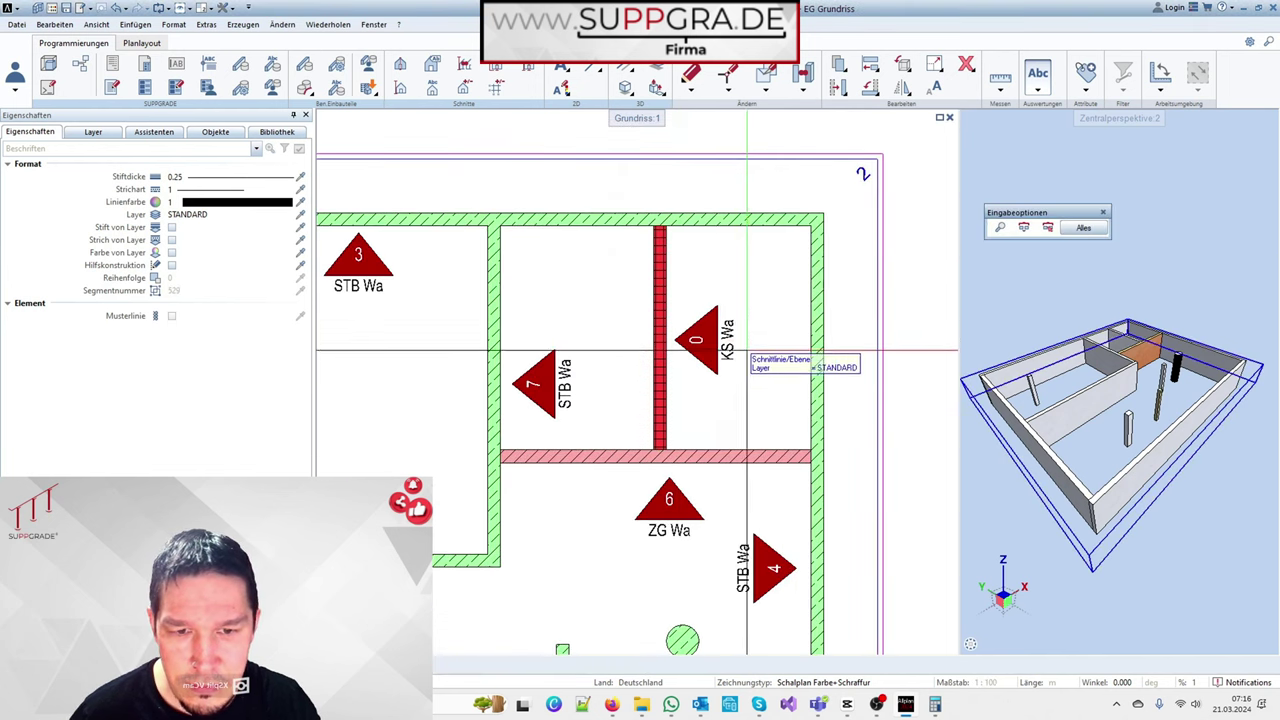
{"action": "scroll", "coordinate": [742, 345], "scroll_direction": "down", "scroll_amount": 1}
{"action": "scroll", "coordinate": [738, 330], "scroll_direction": "down", "scroll_amount": 2}
{"action": "scroll", "coordinate": [734, 335], "scroll_direction": "up", "scroll_amount": 3}
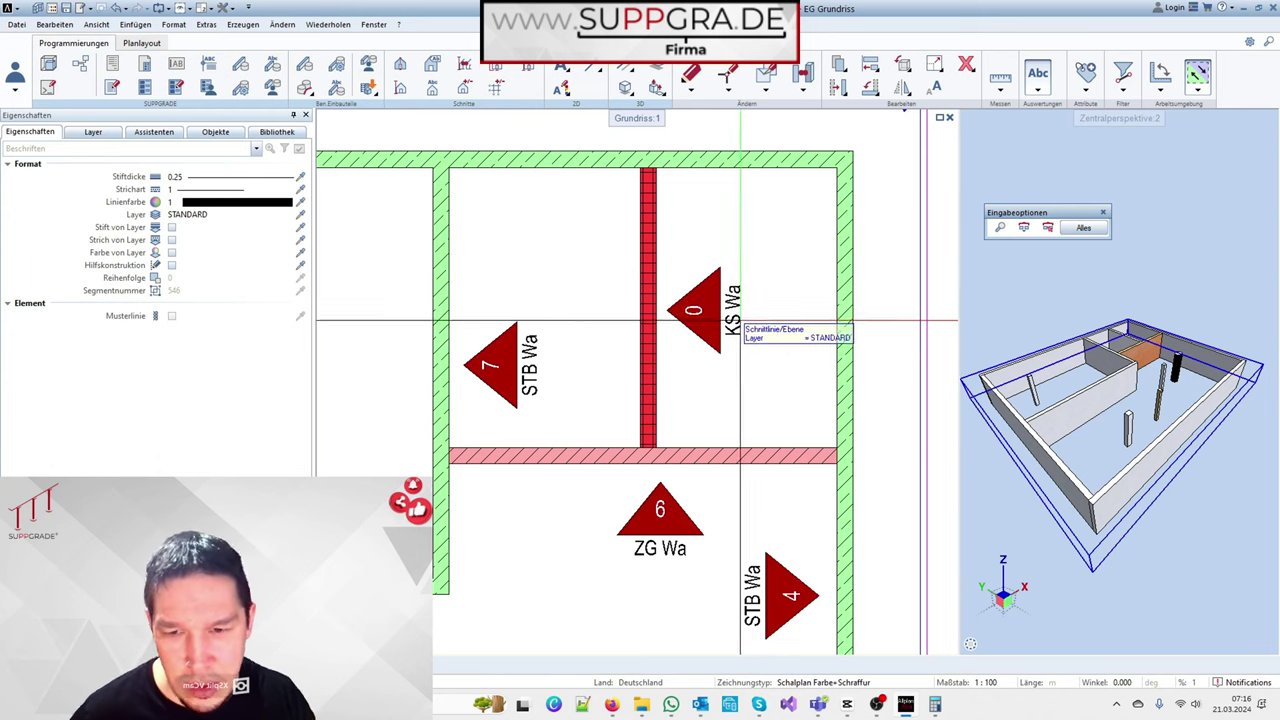
Zoom to the timber column and pick it to label it HZ St
{"action": "scroll", "coordinate": [738, 302], "scroll_direction": "down", "scroll_amount": 1}
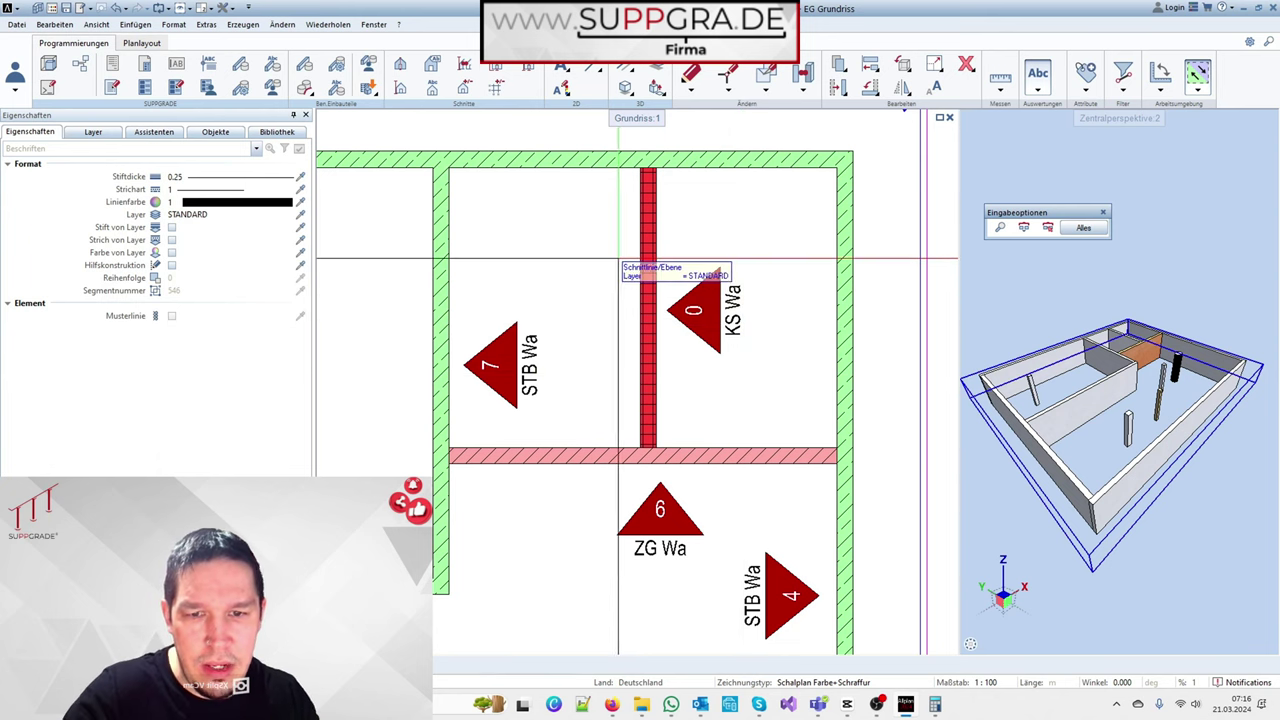
{"action": "scroll", "coordinate": [737, 266], "scroll_direction": "down", "scroll_amount": 2}
{"action": "scroll", "coordinate": [571, 534], "scroll_direction": "down", "scroll_amount": 1}
{"action": "scroll", "coordinate": [595, 455], "scroll_direction": "up", "scroll_amount": 4}
{"action": "left_click", "coordinate": [595, 455]}
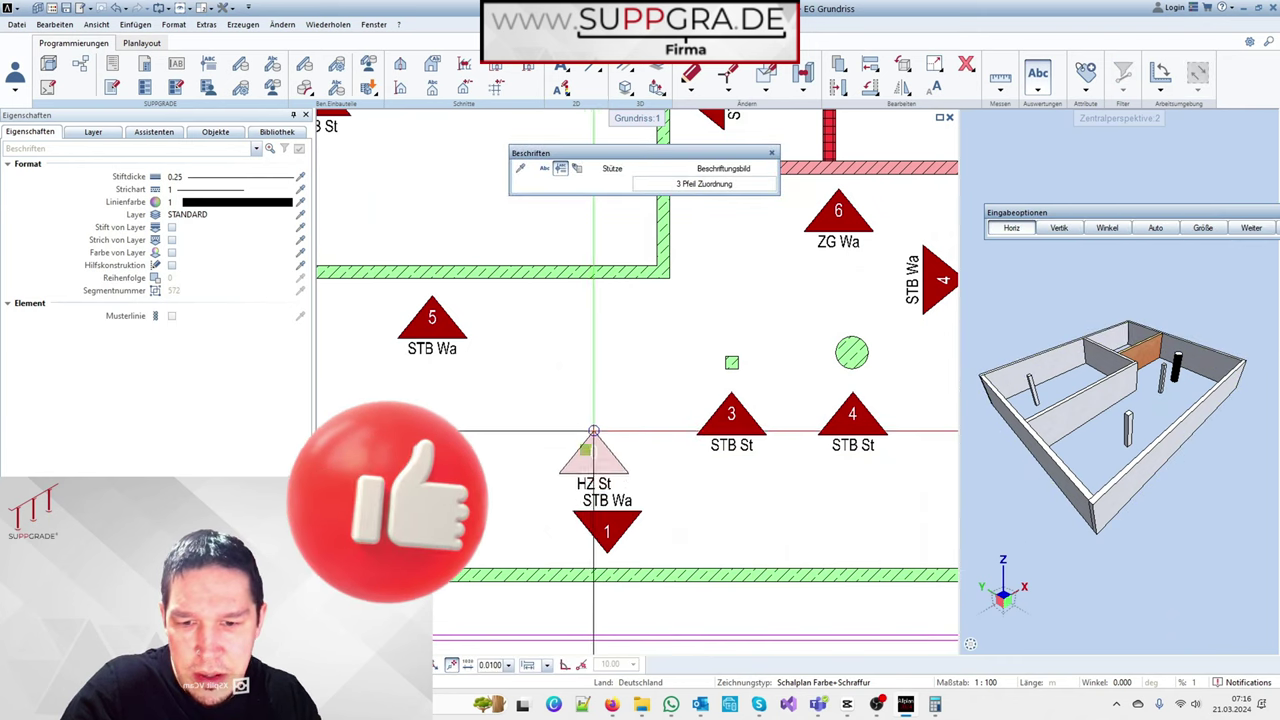
Place the 0 HZ St label at the timber column and shift the STB Wa label right of it
{"action": "left_click", "coordinate": [585, 461]}
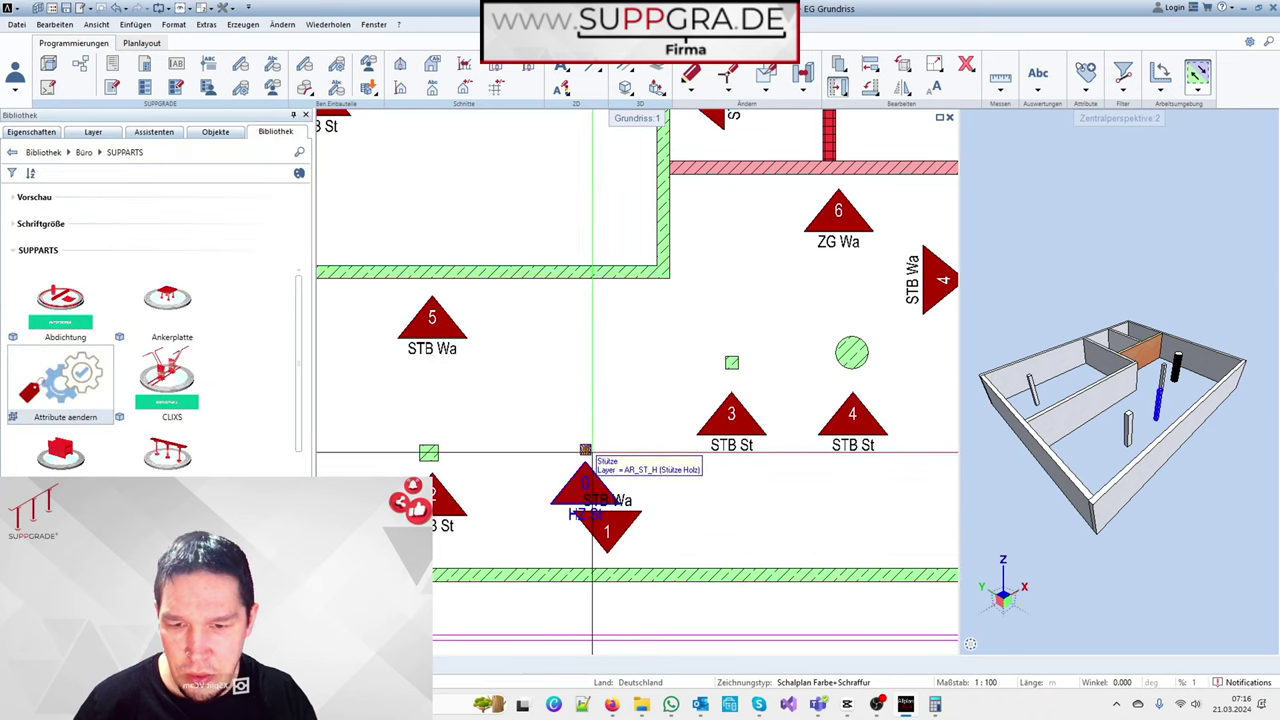
{"action": "left_click", "coordinate": [590, 451]}
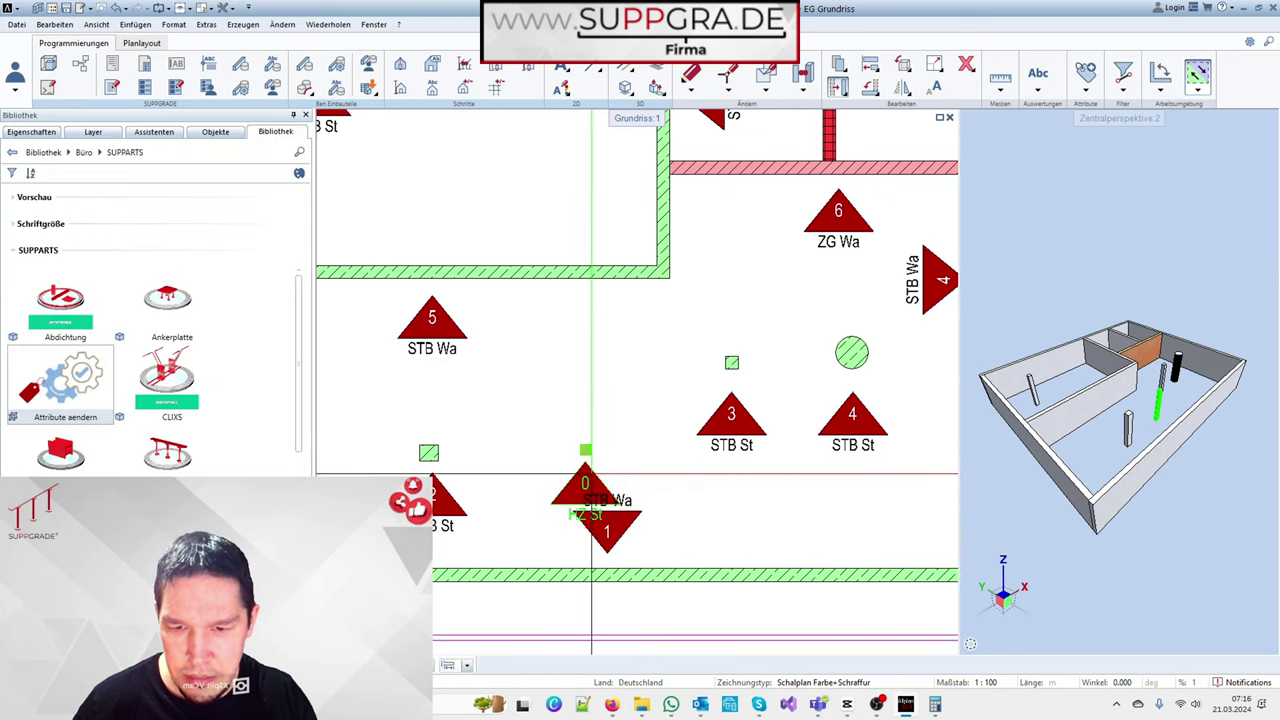
{"action": "key", "text": "Escape"}
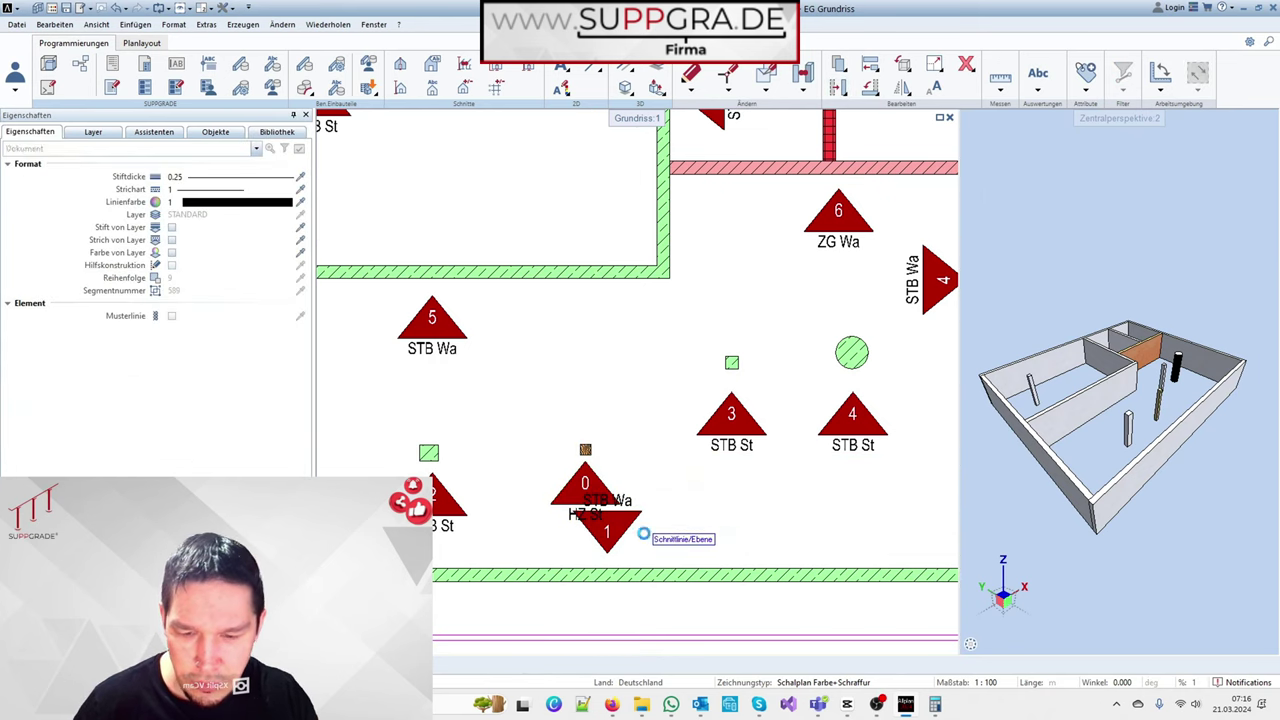
{"action": "right_click", "coordinate": [643, 534]}
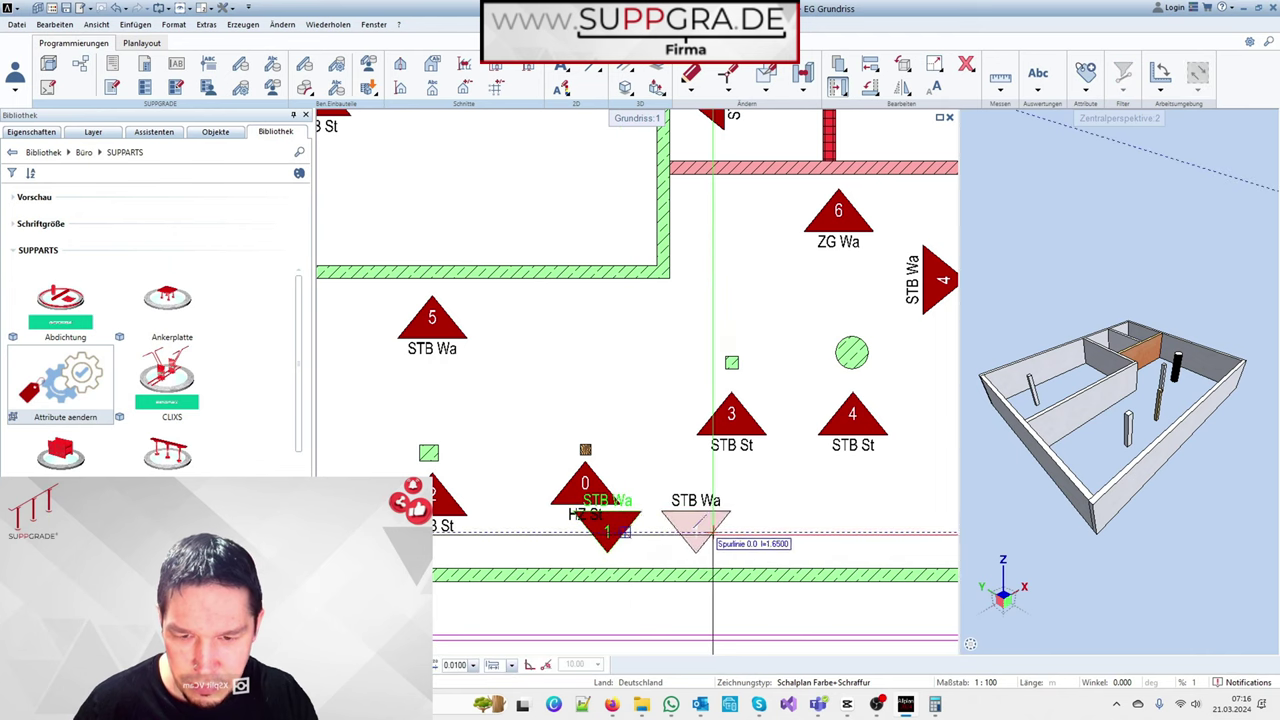
{"action": "left_click", "coordinate": [713, 532]}
{"action": "scroll", "coordinate": [586, 533], "scroll_direction": "up", "scroll_amount": 3}
{"action": "left_click", "coordinate": [579, 528]}
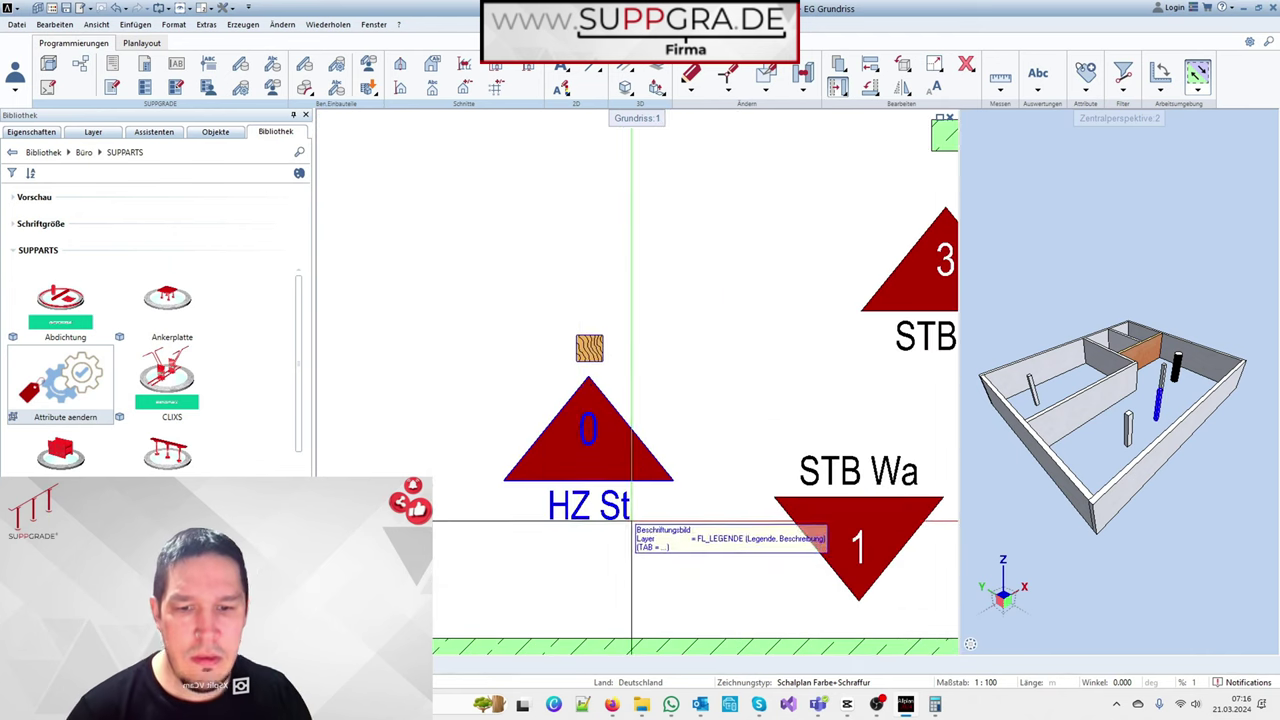
{"action": "left_click", "coordinate": [168, 134]}
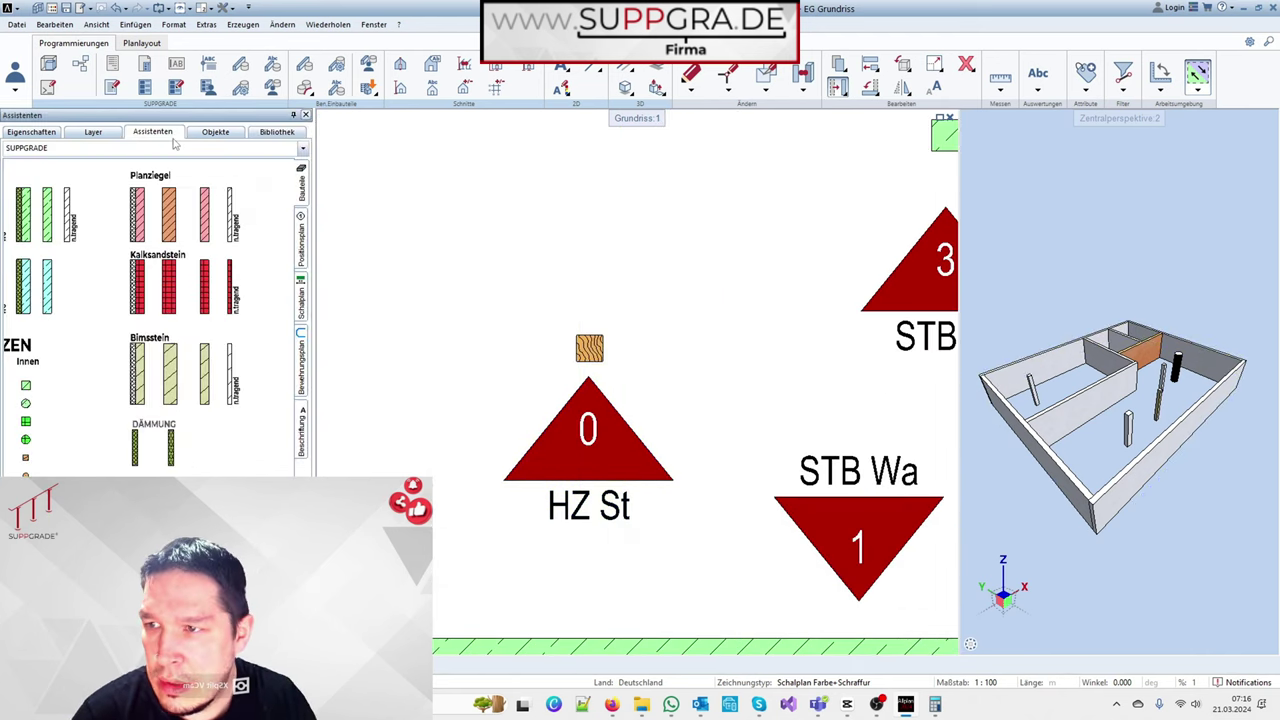
{"action": "scroll", "coordinate": [166, 340], "scroll_direction": "down", "scroll_amount": 5}
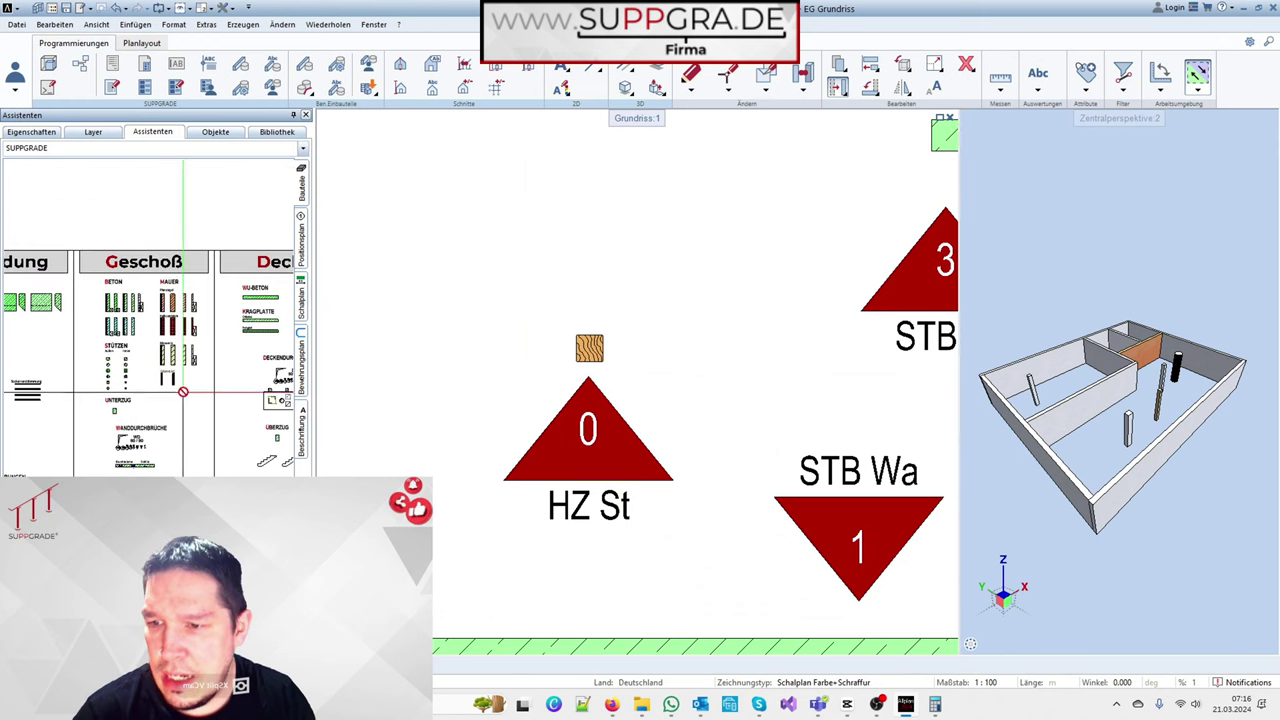
{"action": "scroll", "coordinate": [592, 463], "scroll_direction": "down", "scroll_amount": 3}
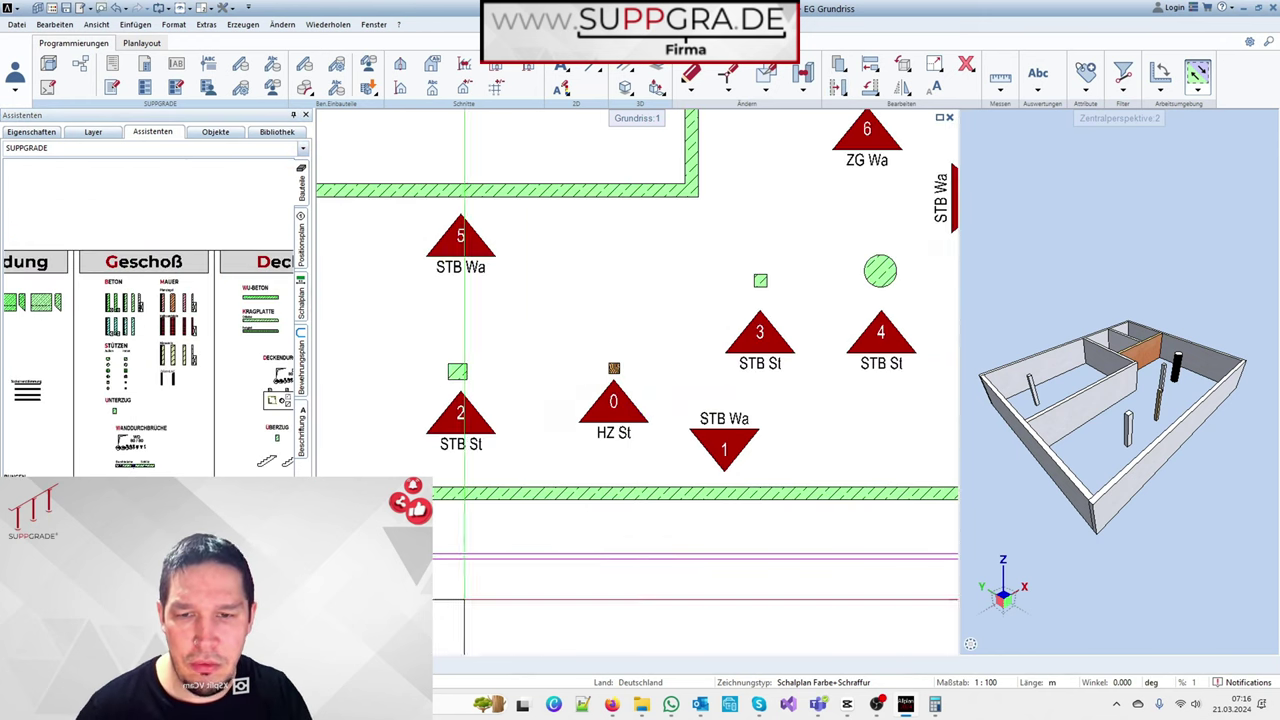
{"action": "scroll", "coordinate": [537, 455], "scroll_direction": "down", "scroll_amount": 5}
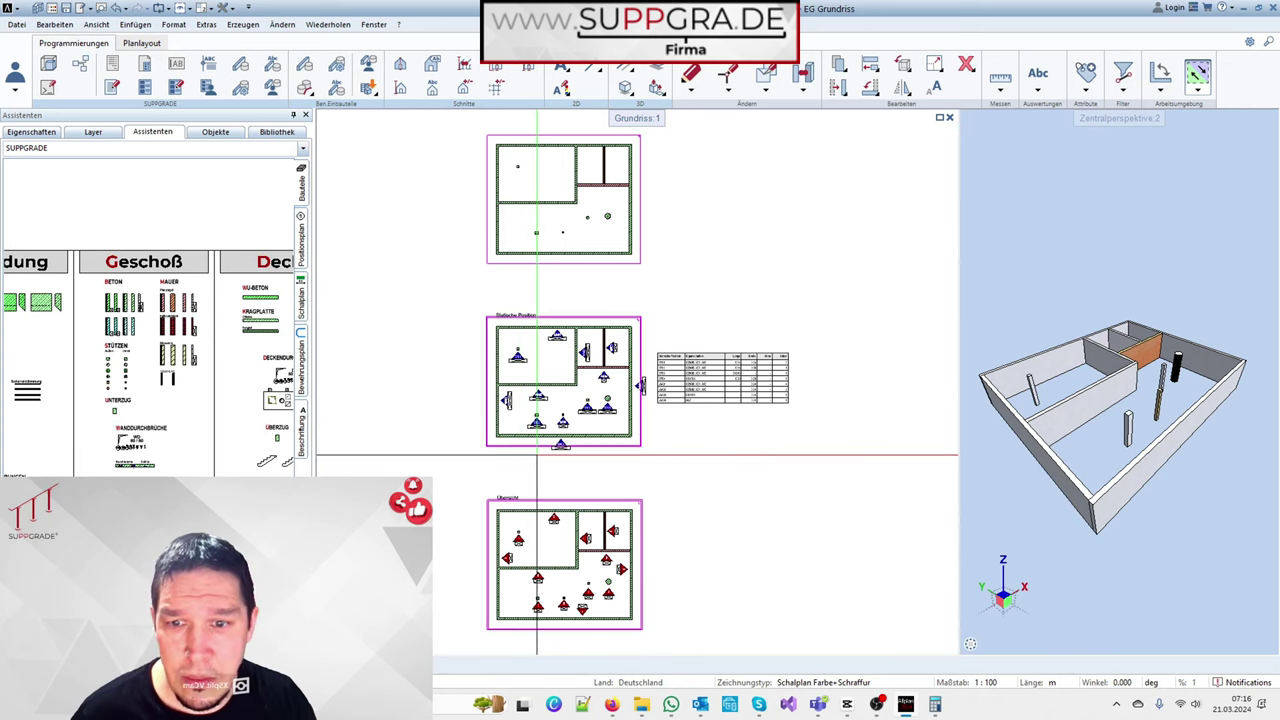
{"action": "scroll", "coordinate": [530, 495], "scroll_direction": "up", "scroll_amount": 3}
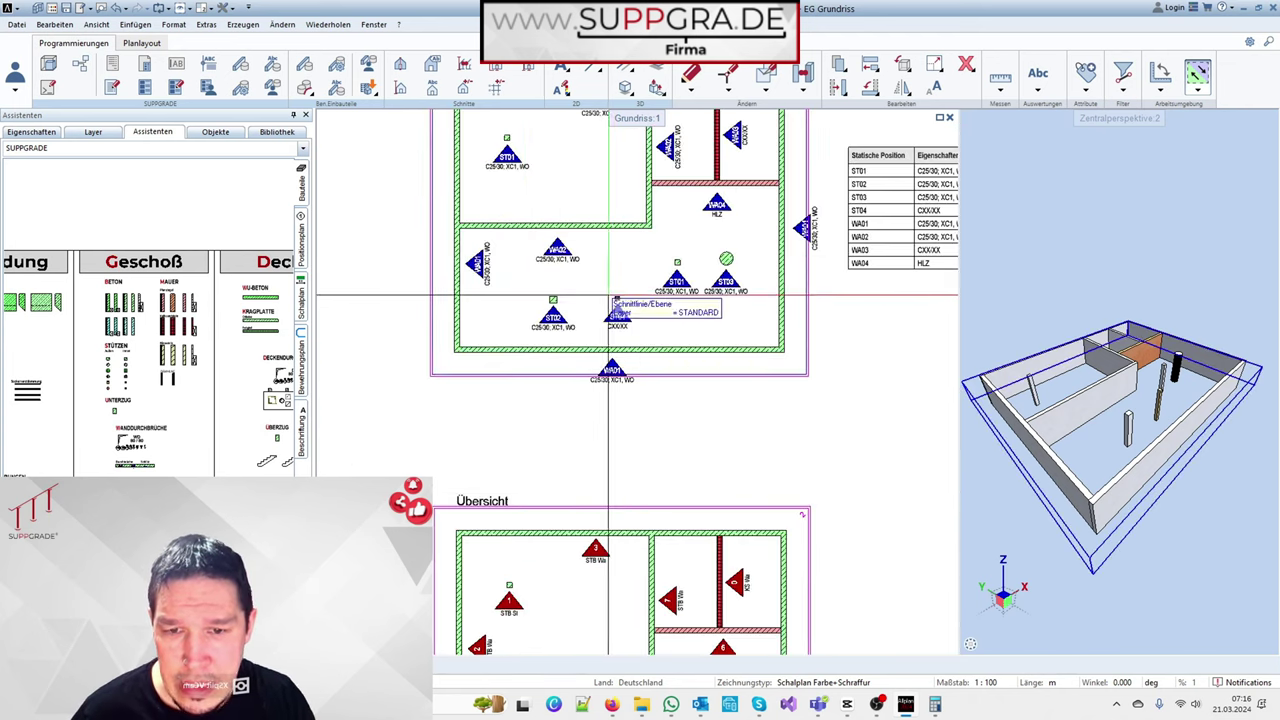
{"action": "scroll", "coordinate": [606, 340], "scroll_direction": "up", "scroll_amount": 2}
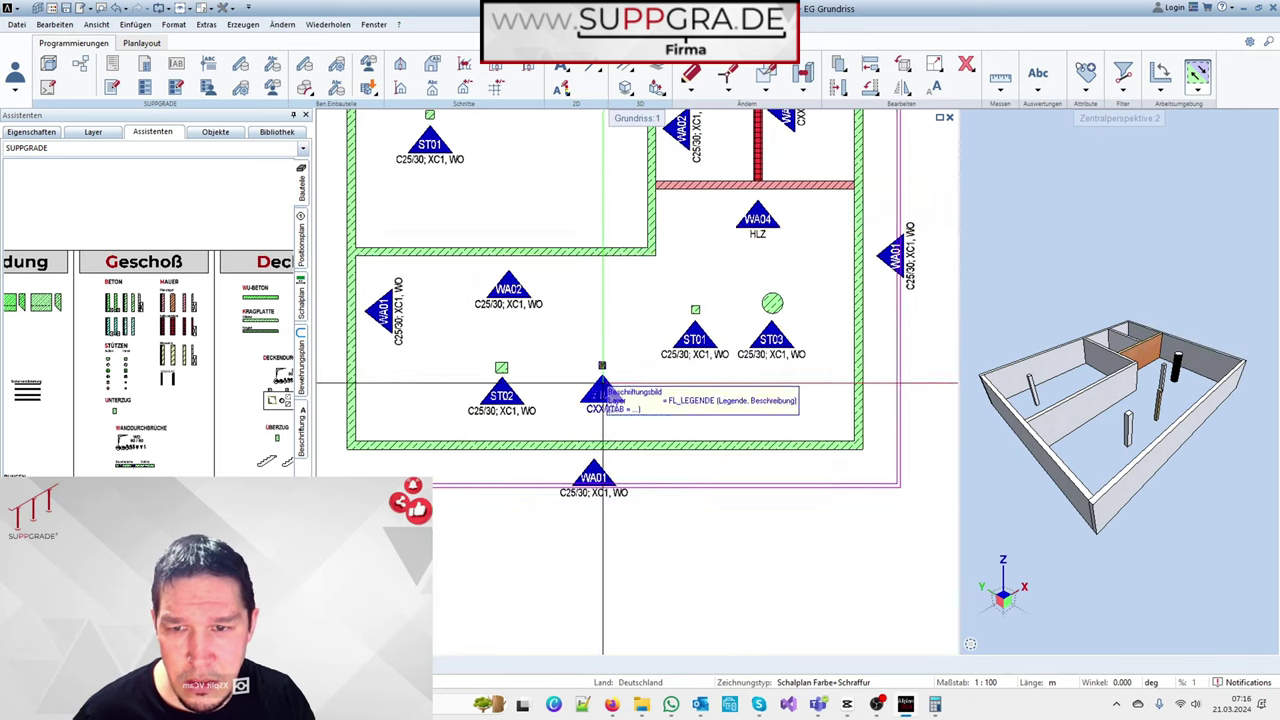
{"action": "scroll", "coordinate": [602, 382], "scroll_direction": "down", "scroll_amount": 1}
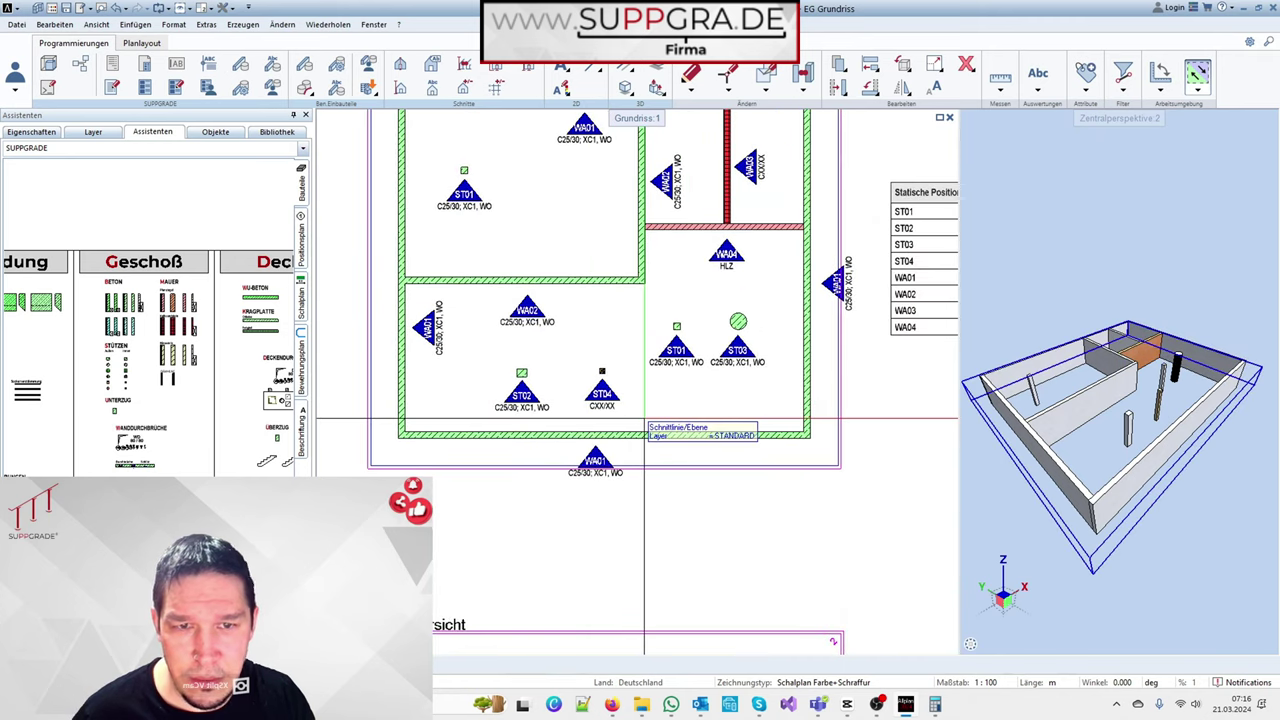
Start an attribute export for all elements and choose to replace the report template
{"action": "left_click", "coordinate": [1087, 92]}
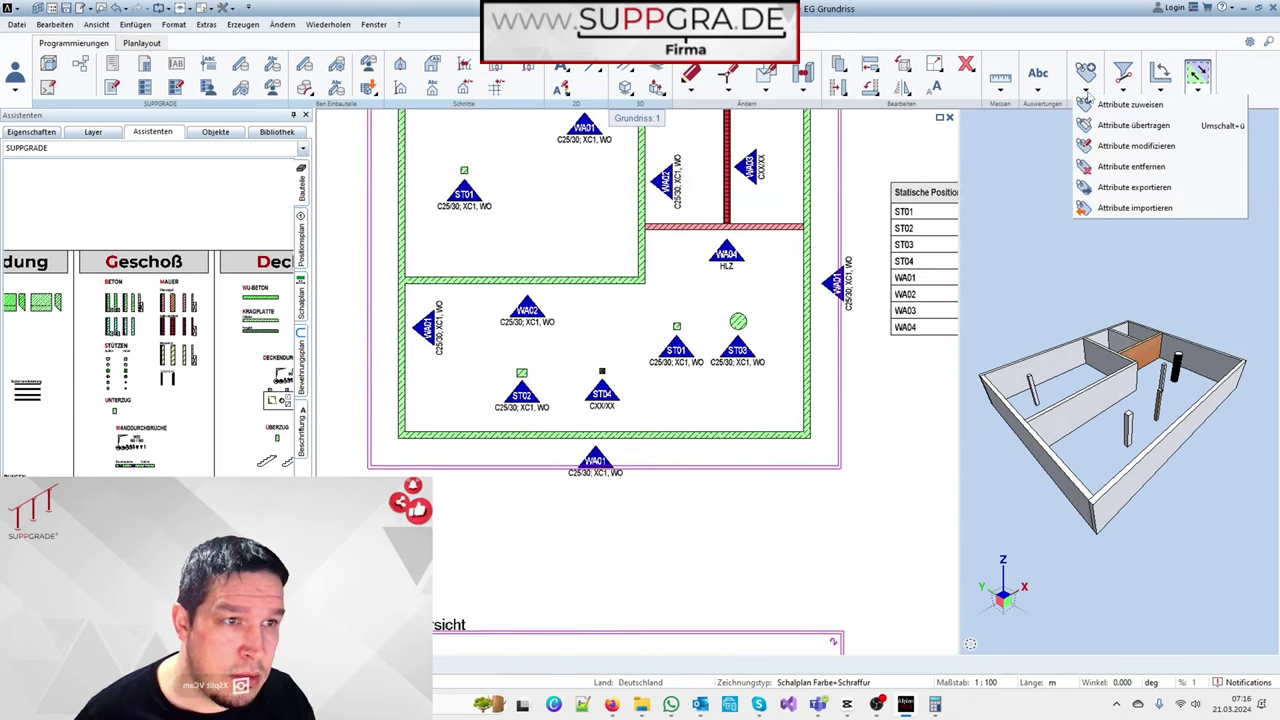
{"action": "left_click", "coordinate": [1133, 187]}
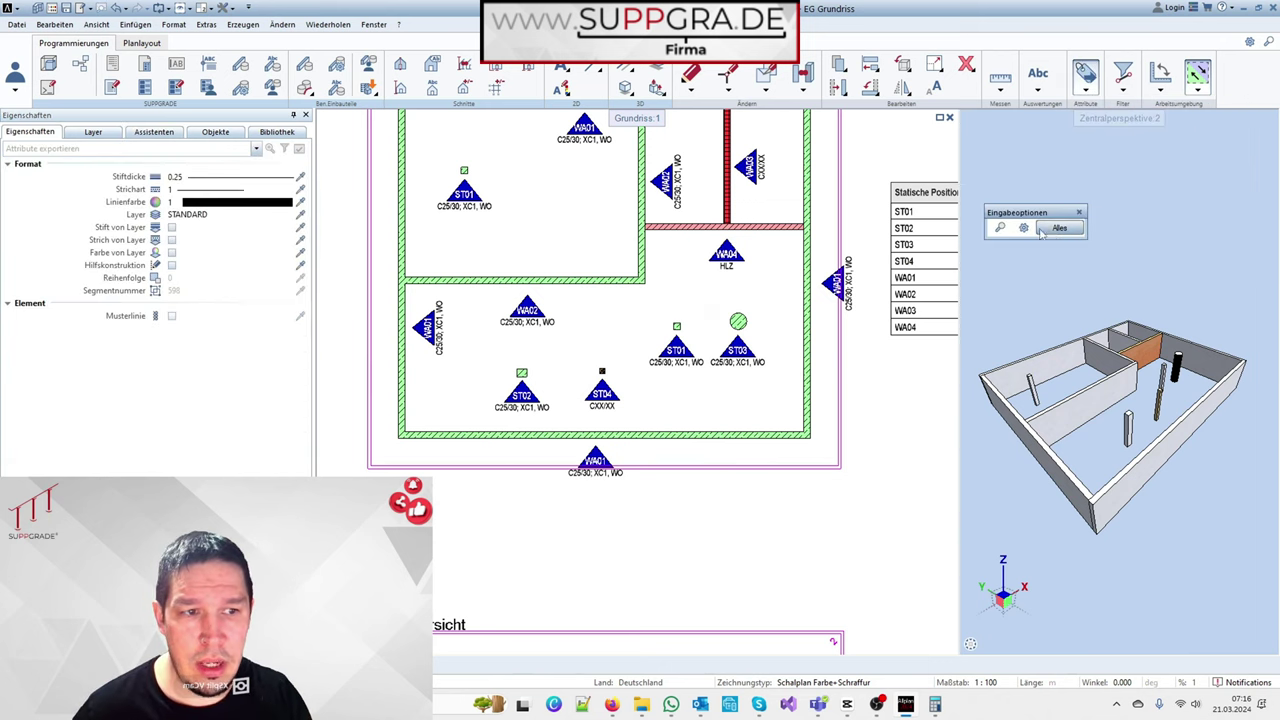
{"action": "left_click", "coordinate": [1045, 229]}
{"action": "left_click", "coordinate": [667, 170]}
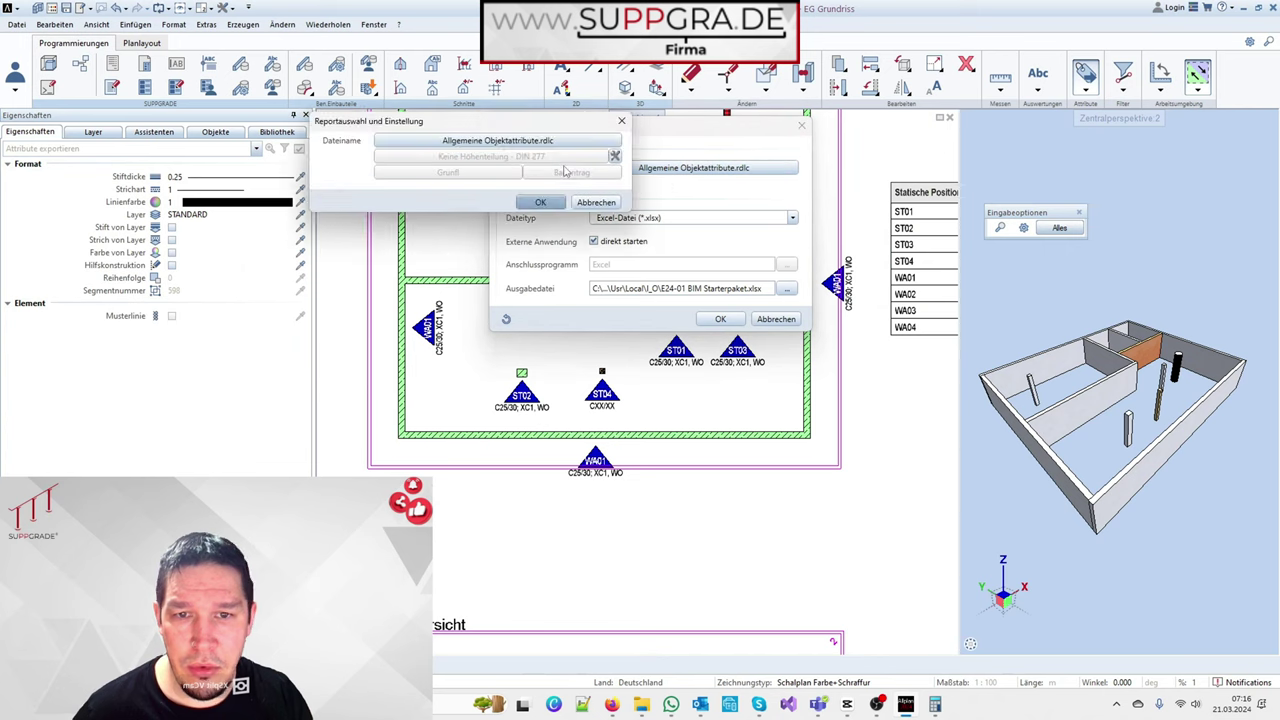
{"action": "left_click", "coordinate": [611, 157]}
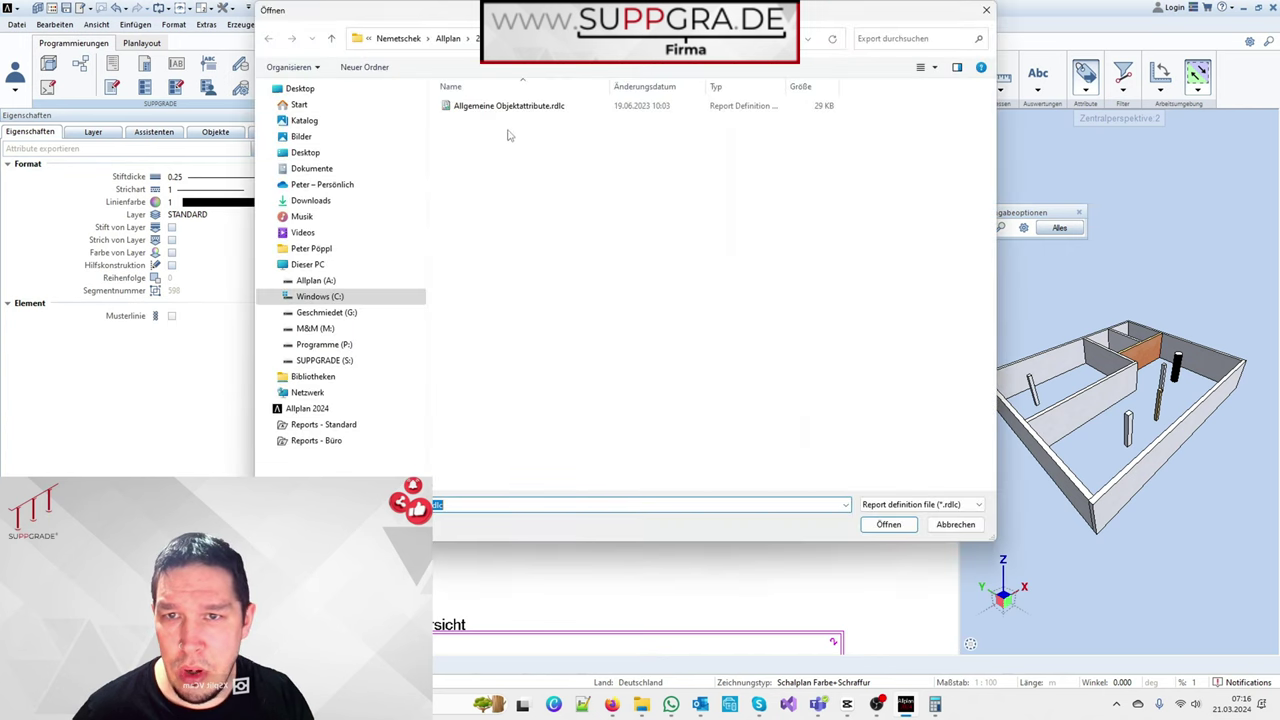
Load Statik2.rdlc from Std\Reports - Büro\Attribute Exportieren and run the Excel export
{"action": "left_click", "coordinate": [318, 281]}
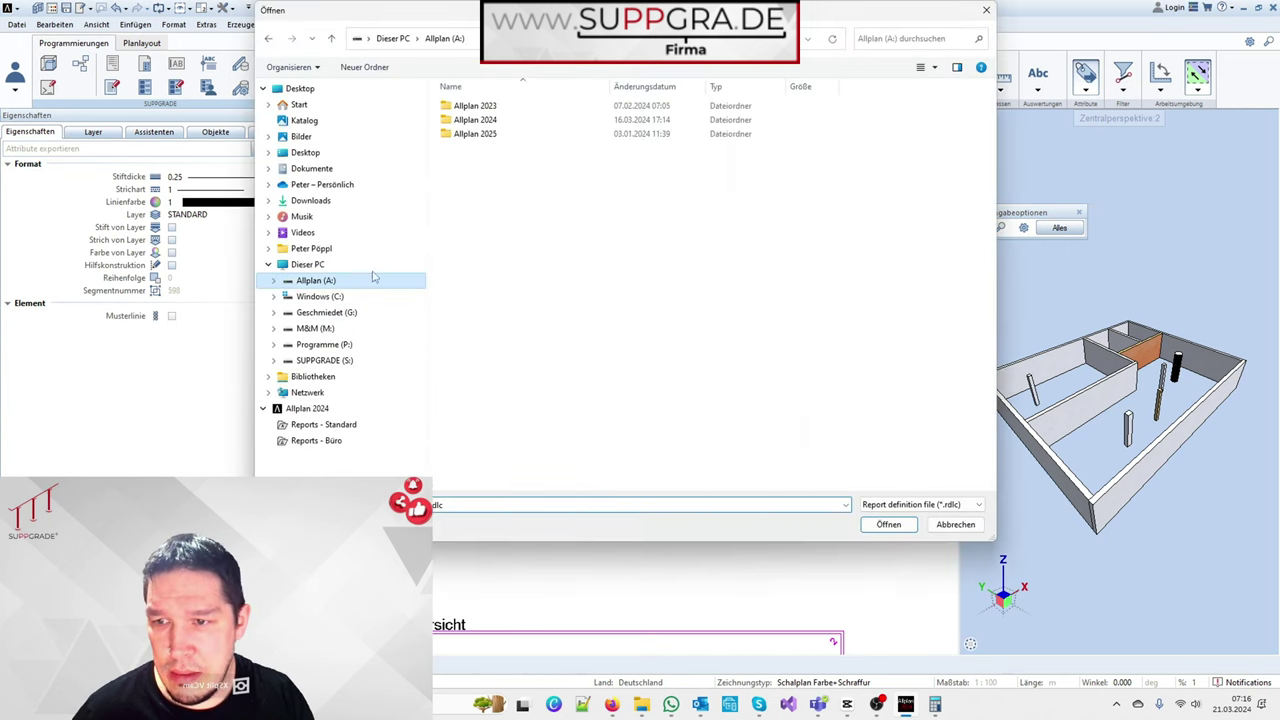
{"action": "double_click", "coordinate": [485, 131]}
{"action": "double_click", "coordinate": [470, 148]}
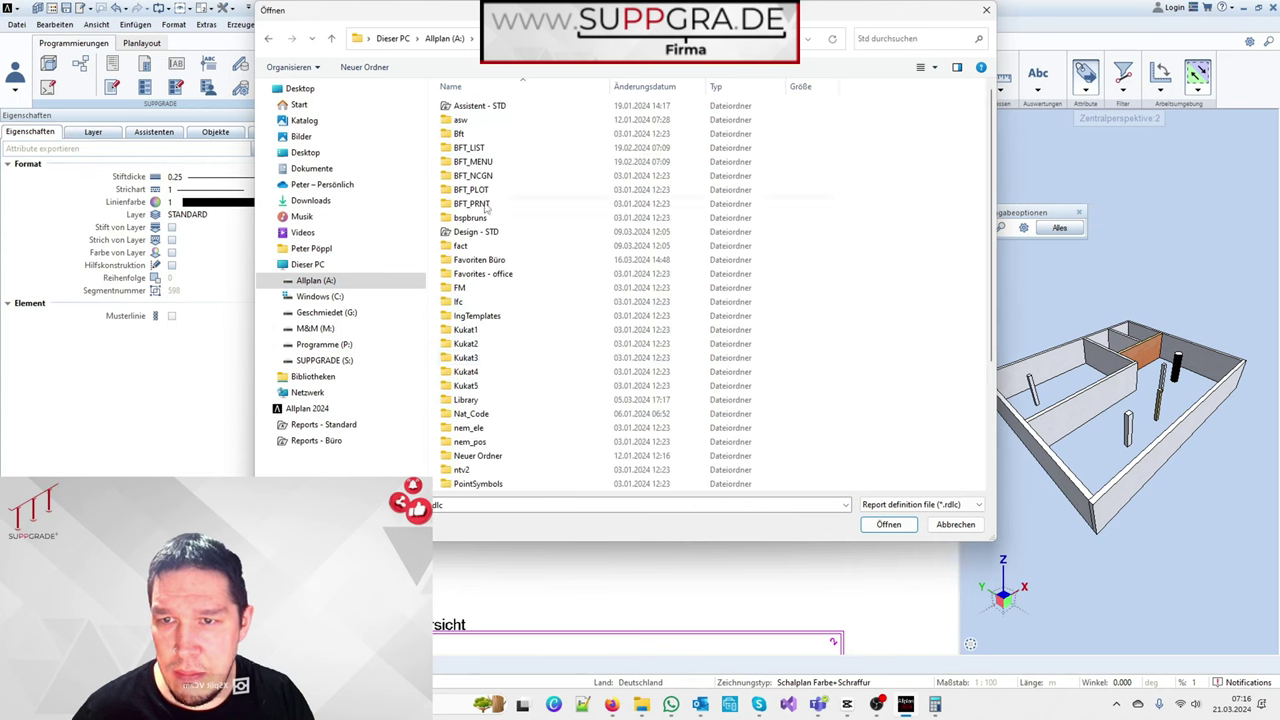
{"action": "scroll", "coordinate": [484, 369], "scroll_direction": "down", "scroll_amount": 4}
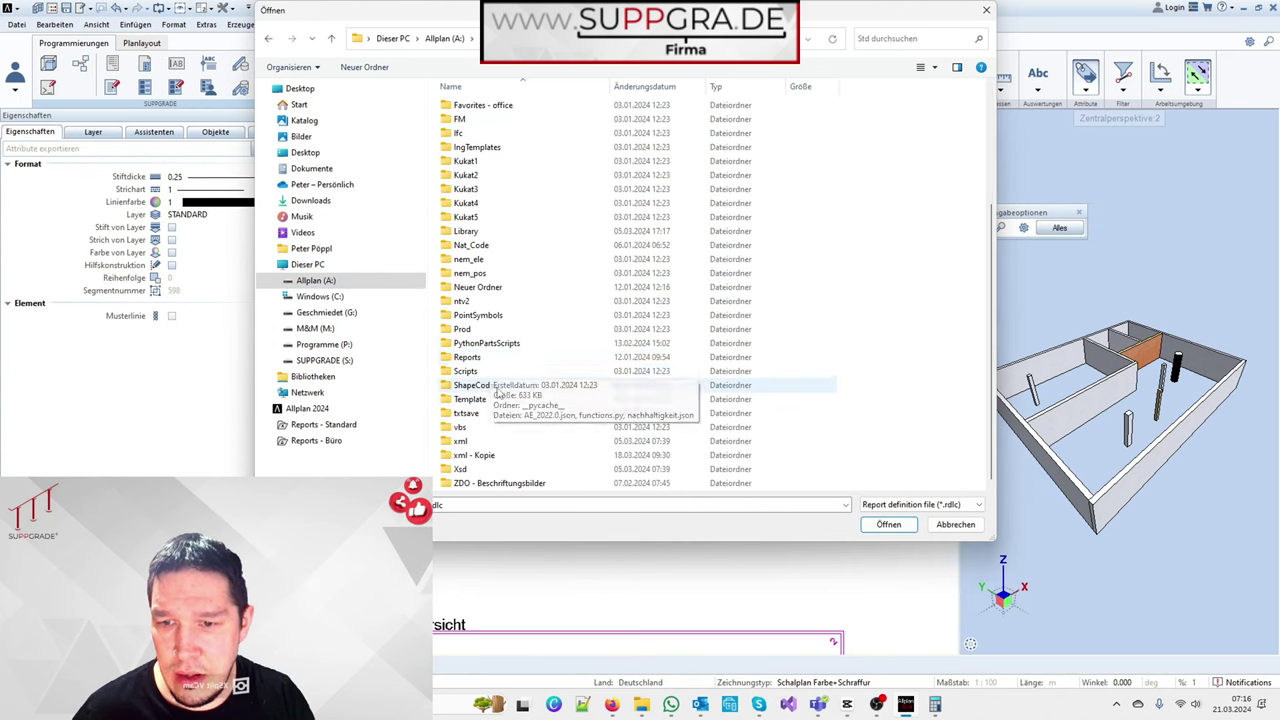
{"action": "left_click", "coordinate": [328, 440]}
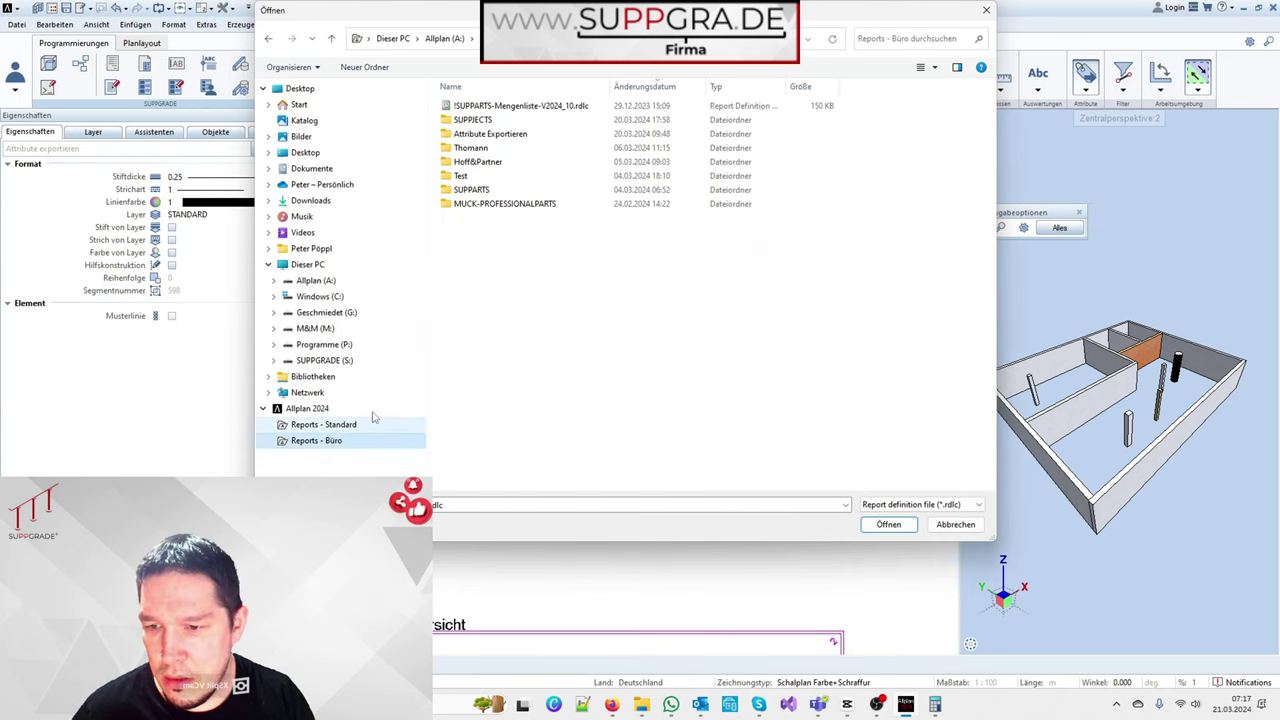
{"action": "double_click", "coordinate": [485, 134]}
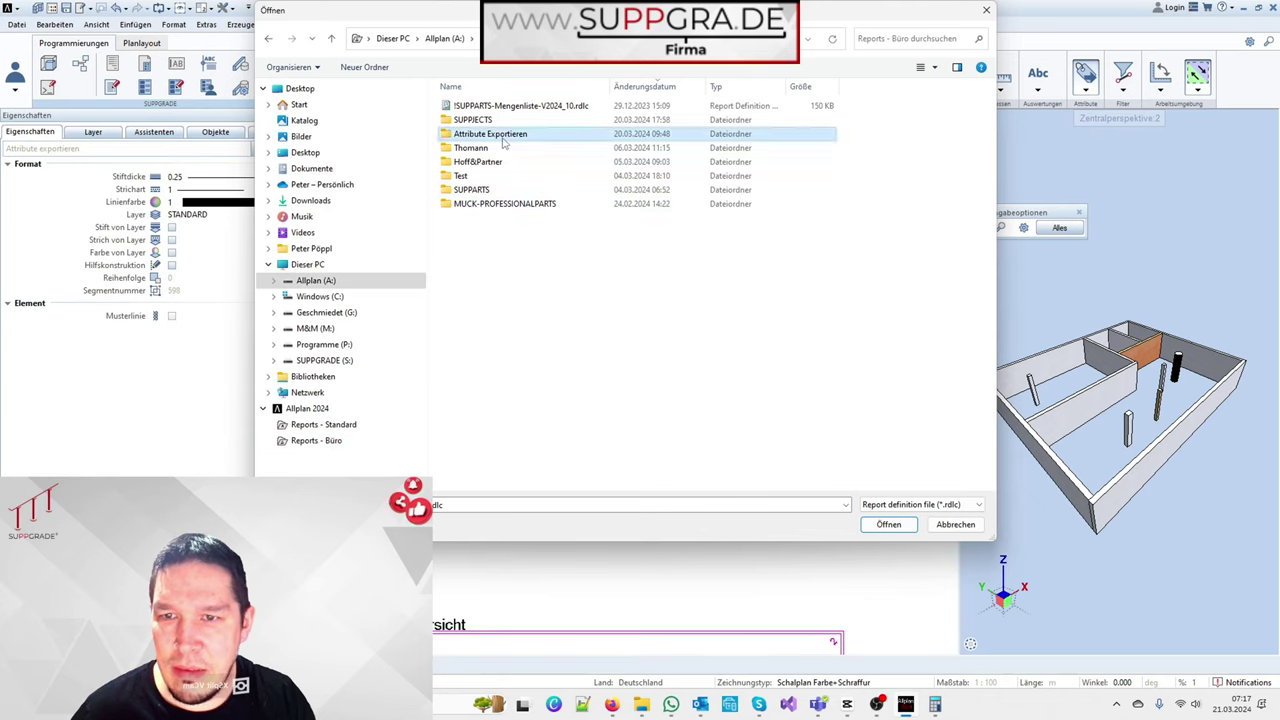
{"action": "left_click", "coordinate": [481, 140]}
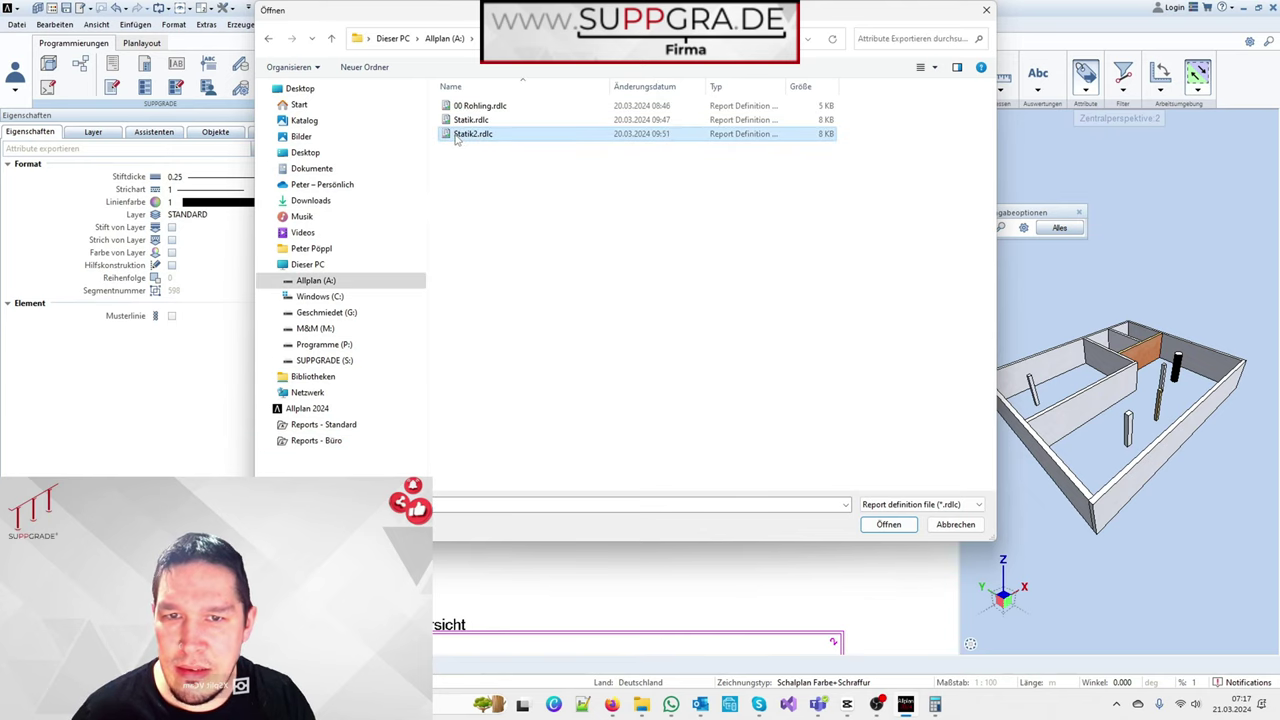
{"action": "double_click", "coordinate": [456, 139]}
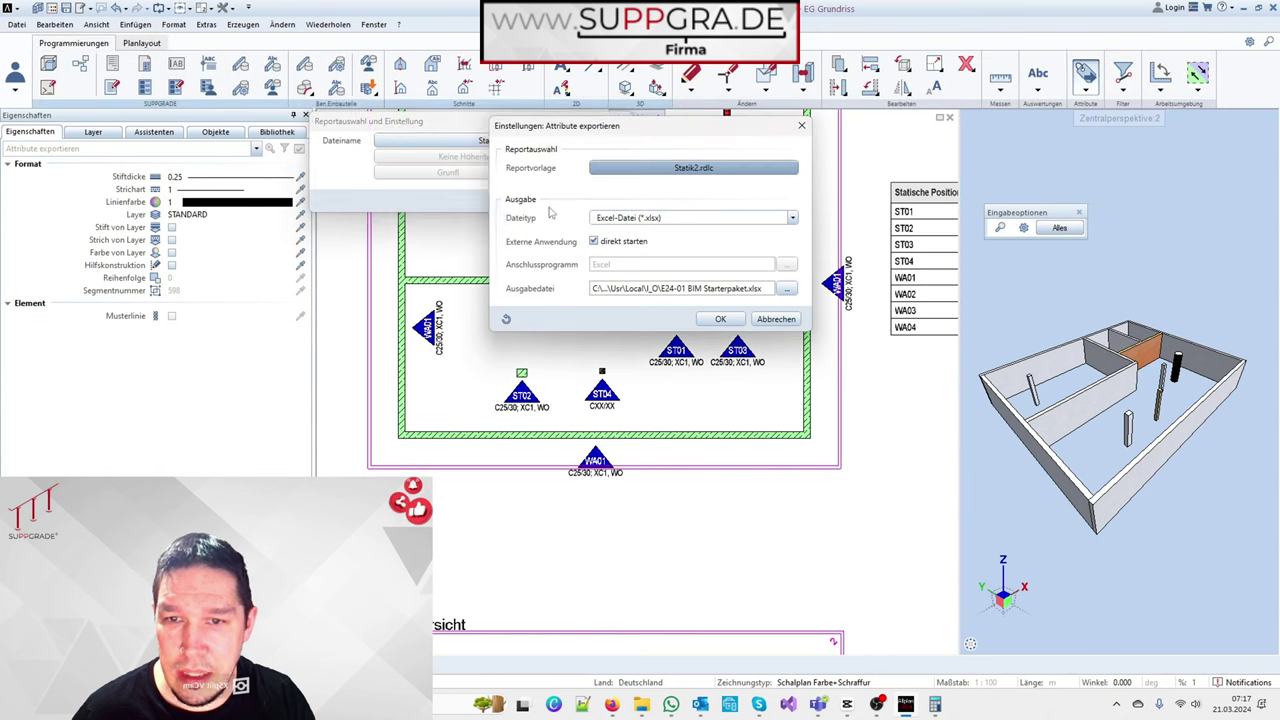
{"action": "left_click", "coordinate": [719, 320]}
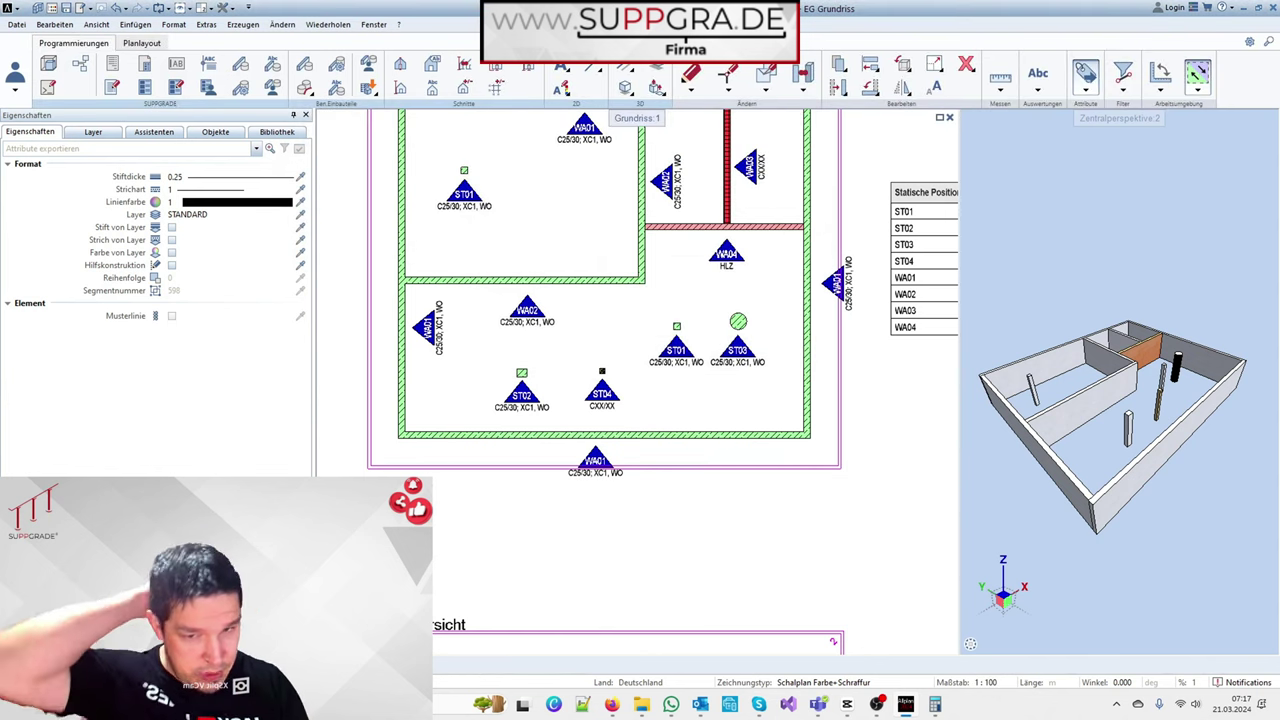
Show the exported attribute workbook in Excel and select cell J25 in the last component row
{"action": "left_click", "coordinate": [153, 131]}
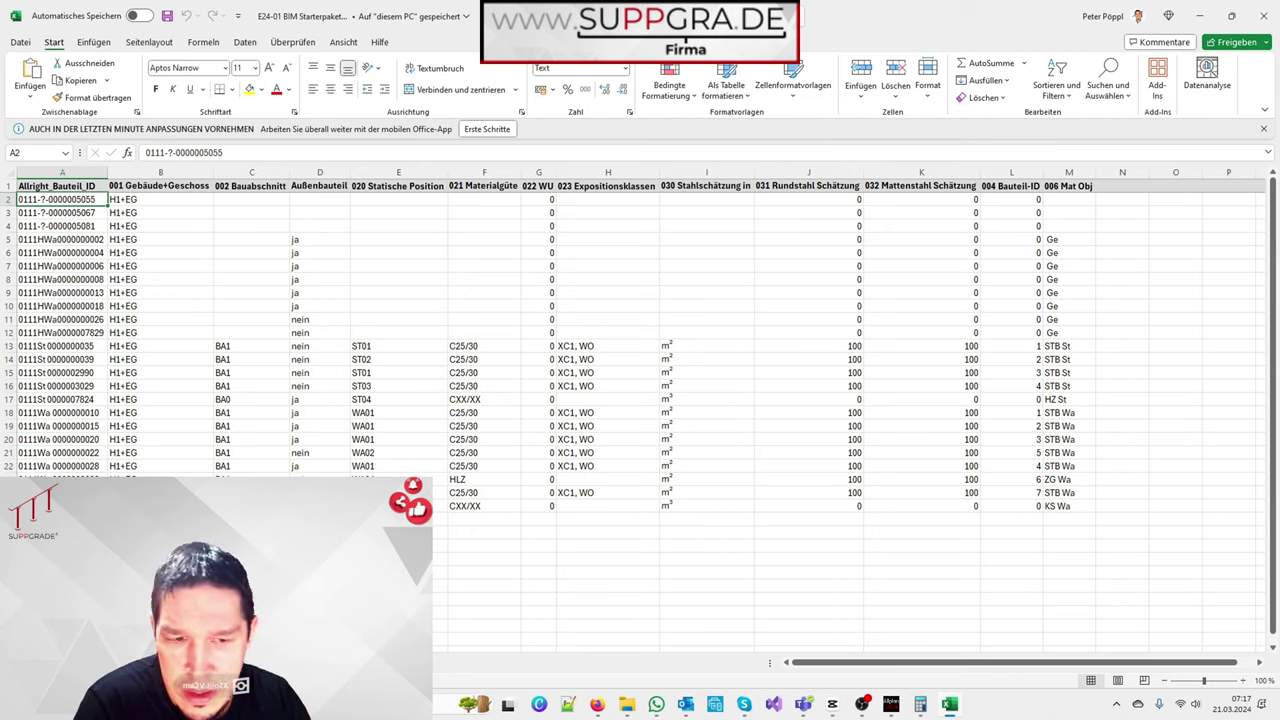
{"action": "left_click", "coordinate": [810, 506]}
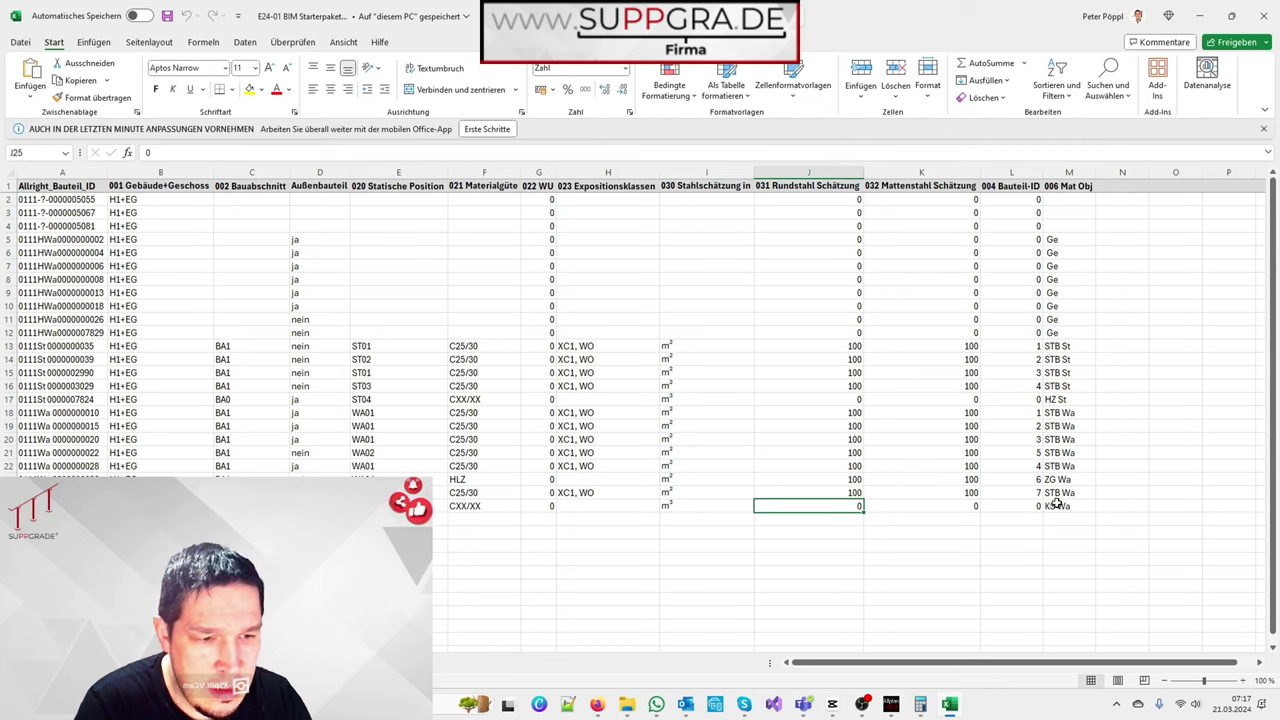
Set material grades to KS Güte in F25, Güteklasse A in F17 and HLz xxx in F23
{"action": "double_click", "coordinate": [479, 506]}
{"action": "type", "text": "KS Güte"}
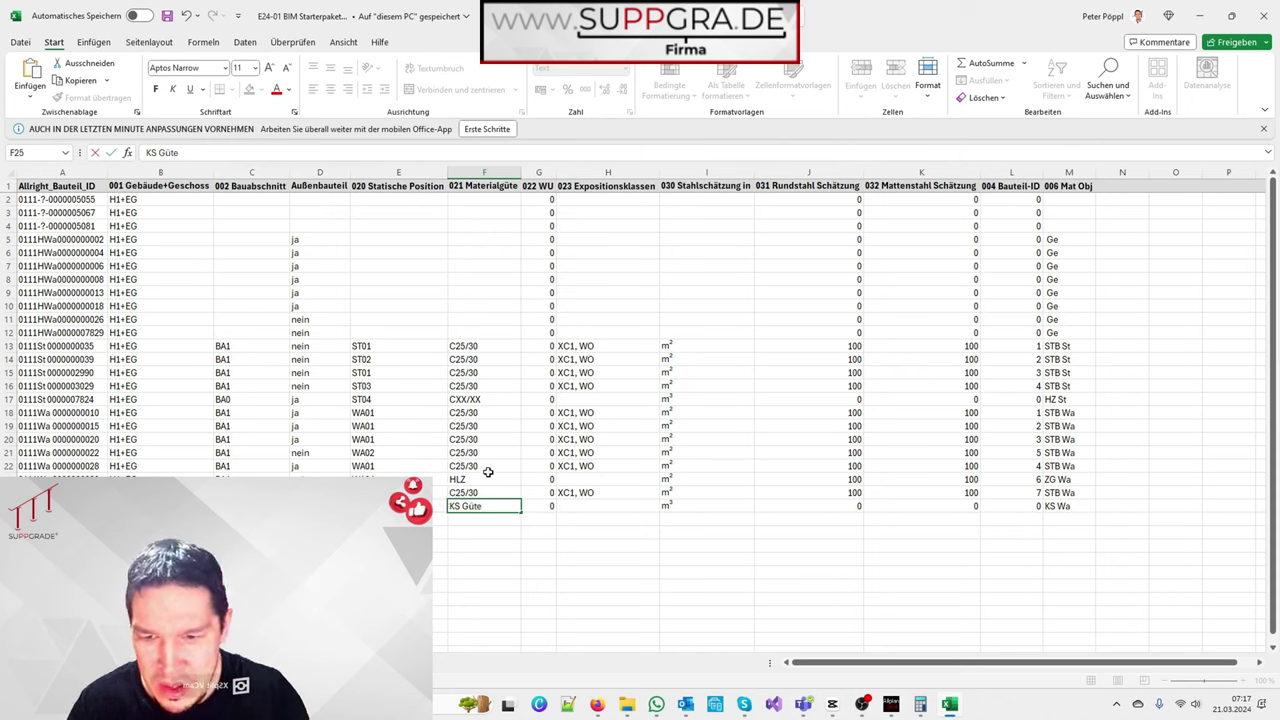
{"action": "left_click", "coordinate": [488, 471]}
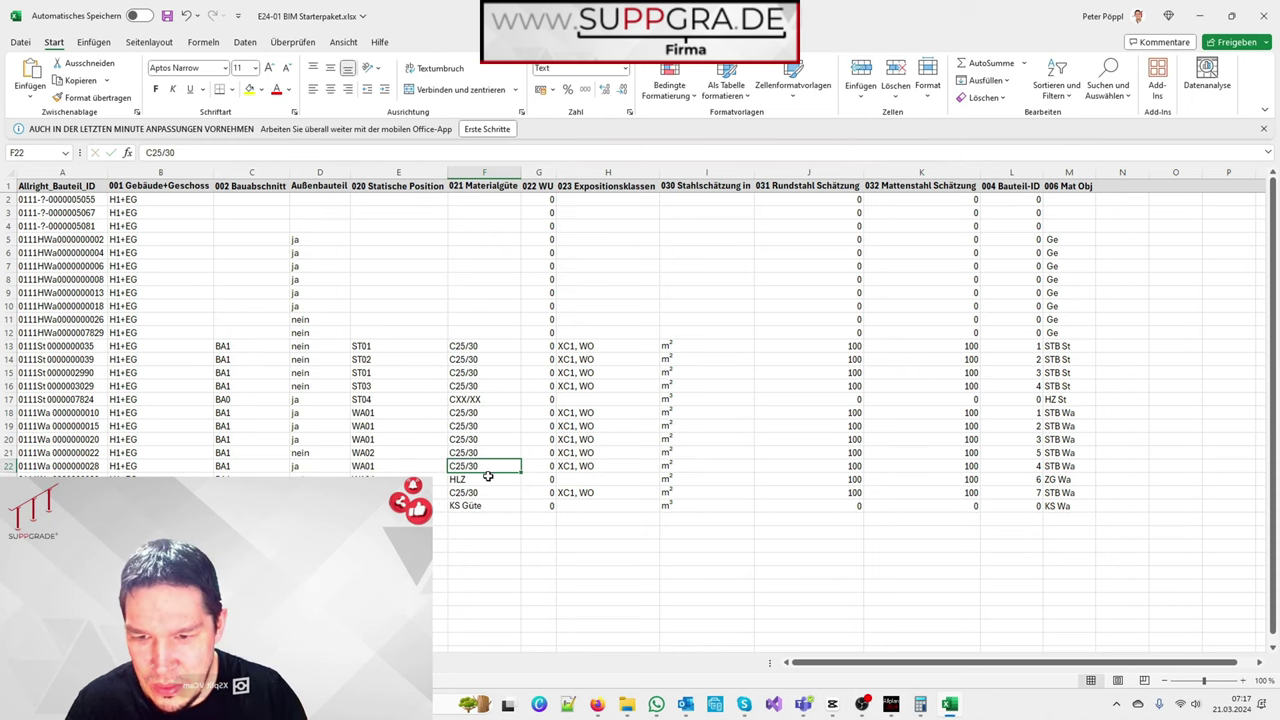
{"action": "double_click", "coordinate": [511, 399]}
{"action": "type", "text": "Güteklasse A"}
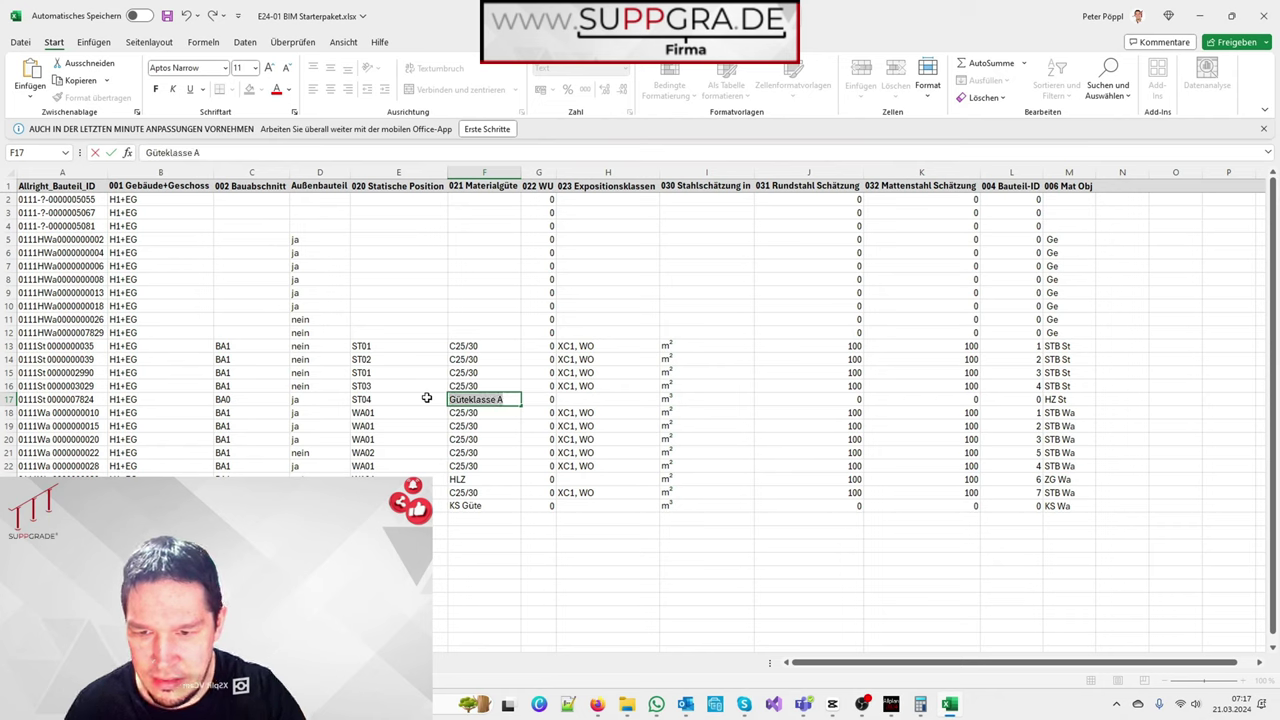
{"action": "left_click", "coordinate": [489, 480]}
{"action": "type", "text": "Güteklasse A"}
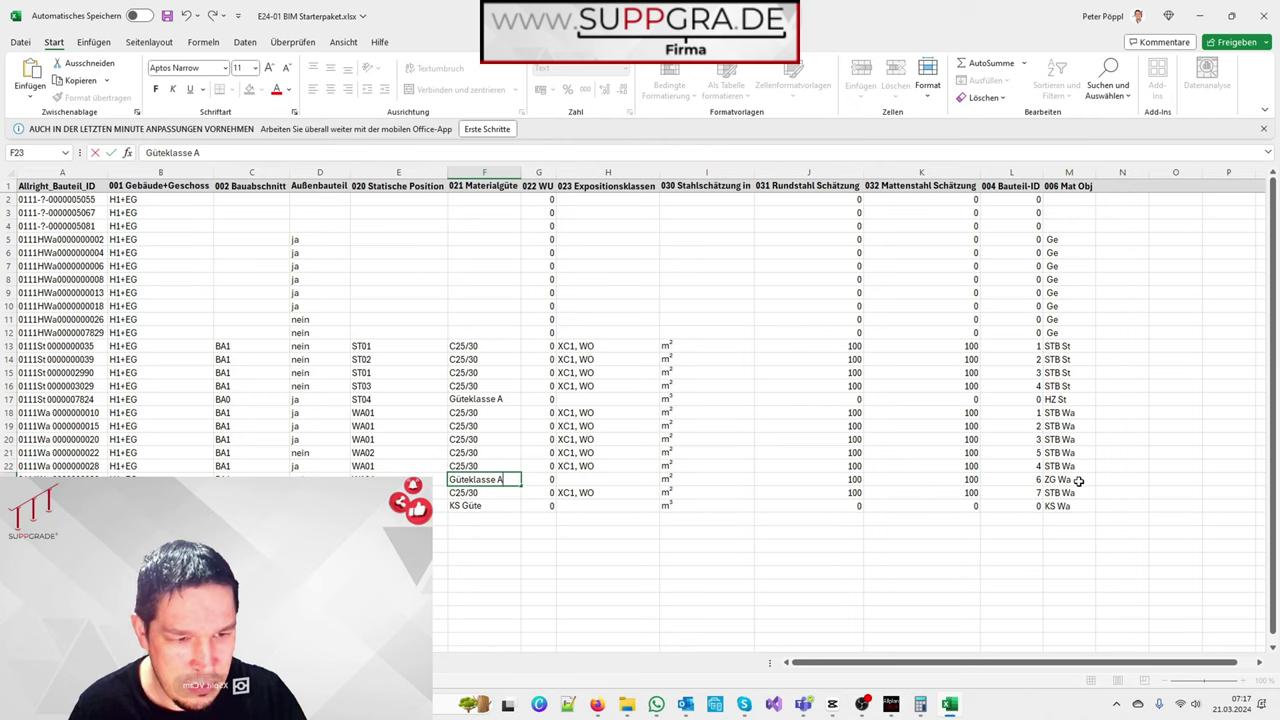
{"action": "key", "text": "shift+Home"}
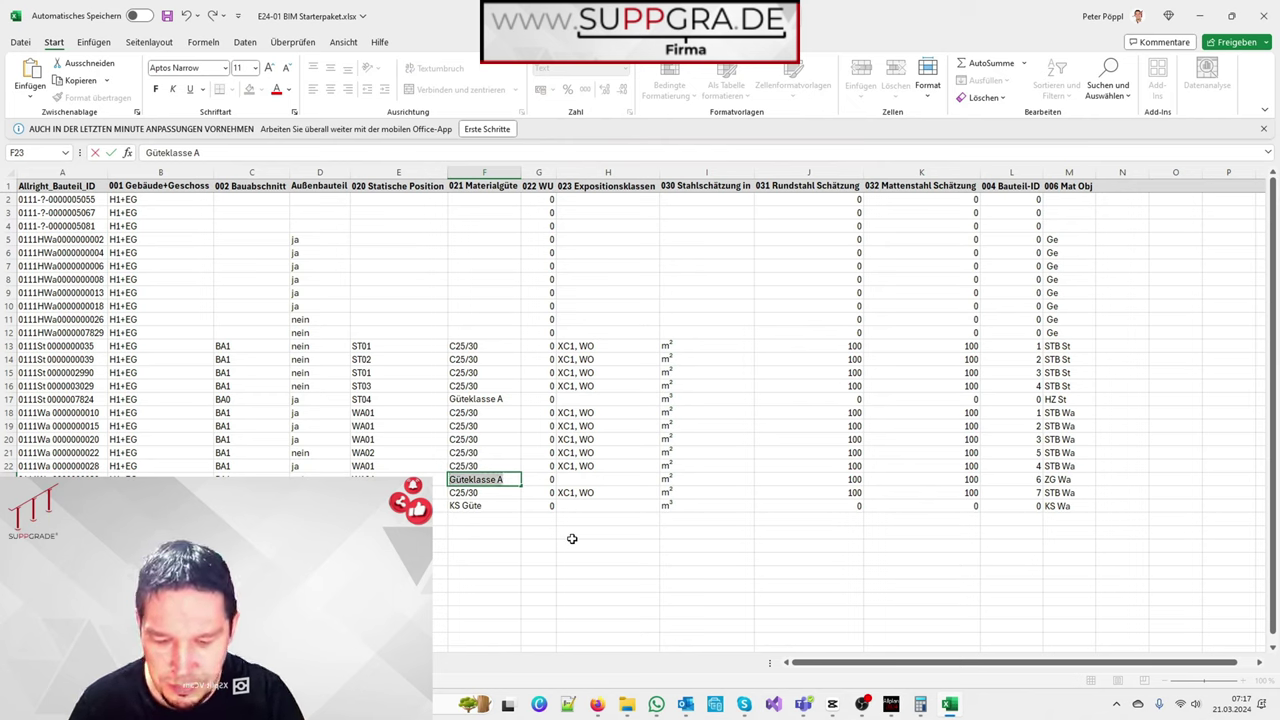
{"action": "type", "text": "HLz "}
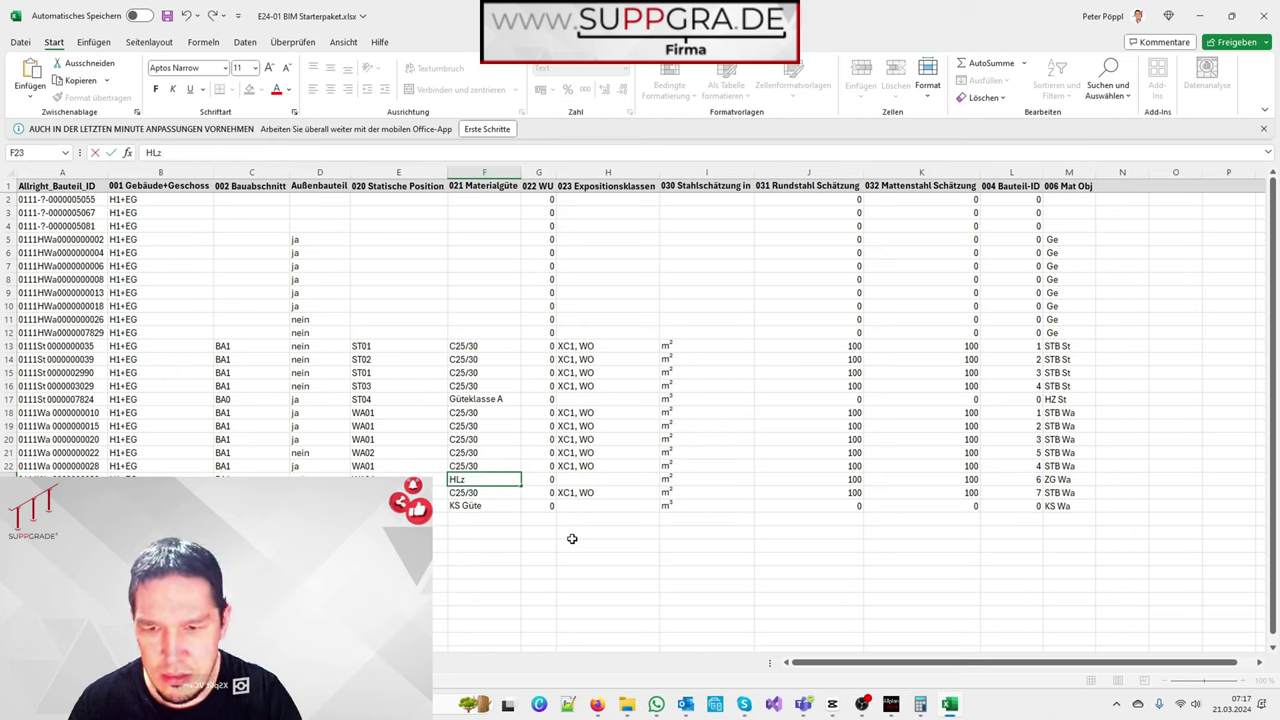
{"action": "type", "text": "xxx"}
{"action": "key", "text": "Return"}
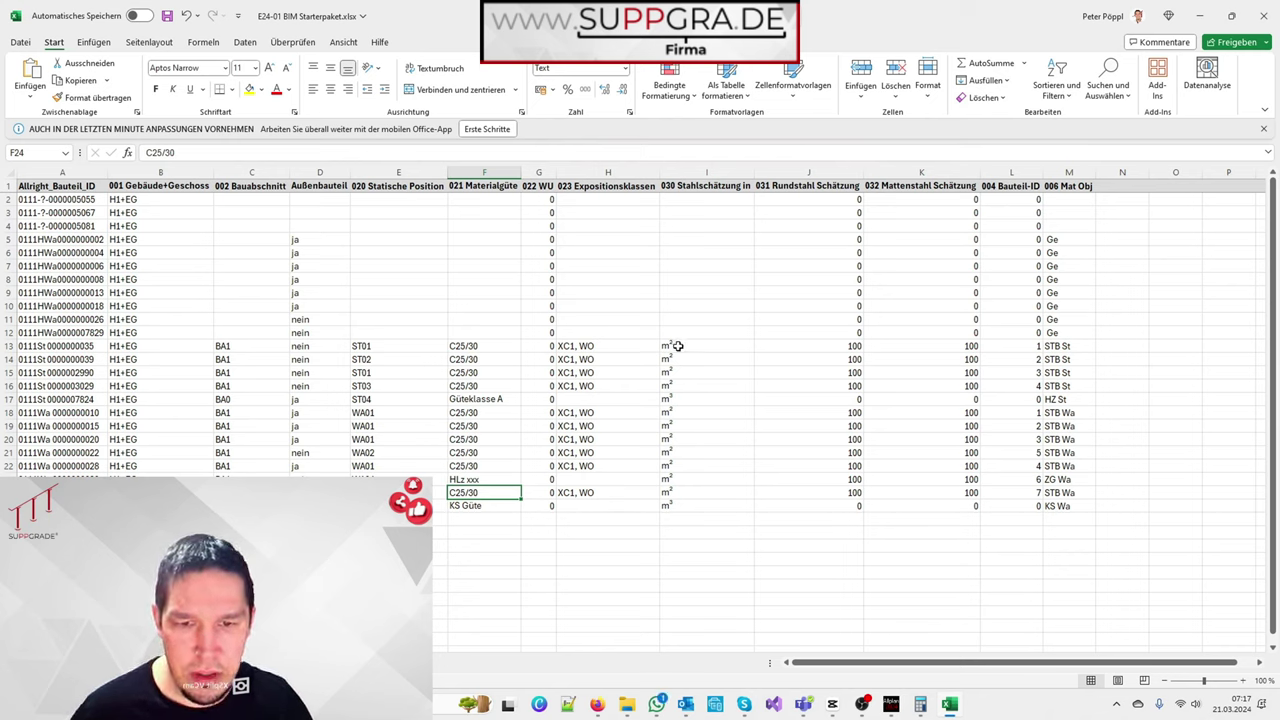
Enter 400 as both the round steel estimate (J13) and mesh estimate (K13)
{"action": "double_click", "coordinate": [855, 347]}
{"action": "type", "text": "400"}
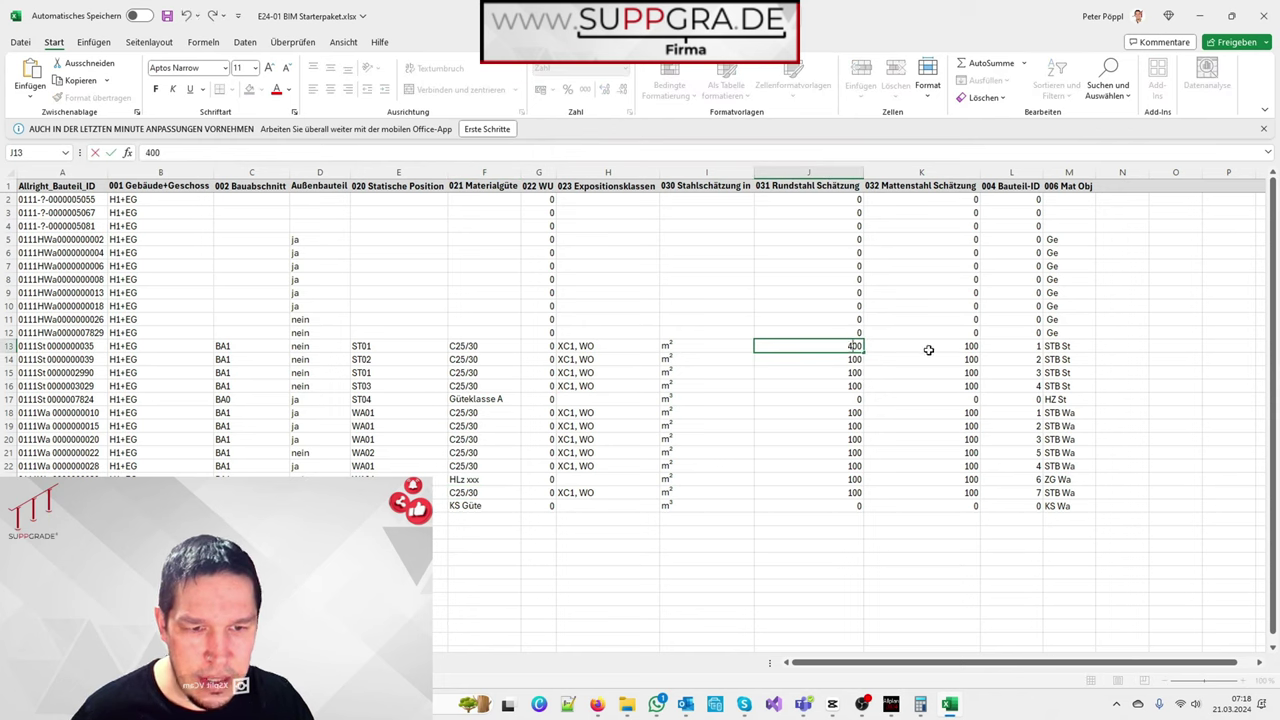
{"action": "double_click", "coordinate": [965, 346]}
{"action": "type", "text": "400"}
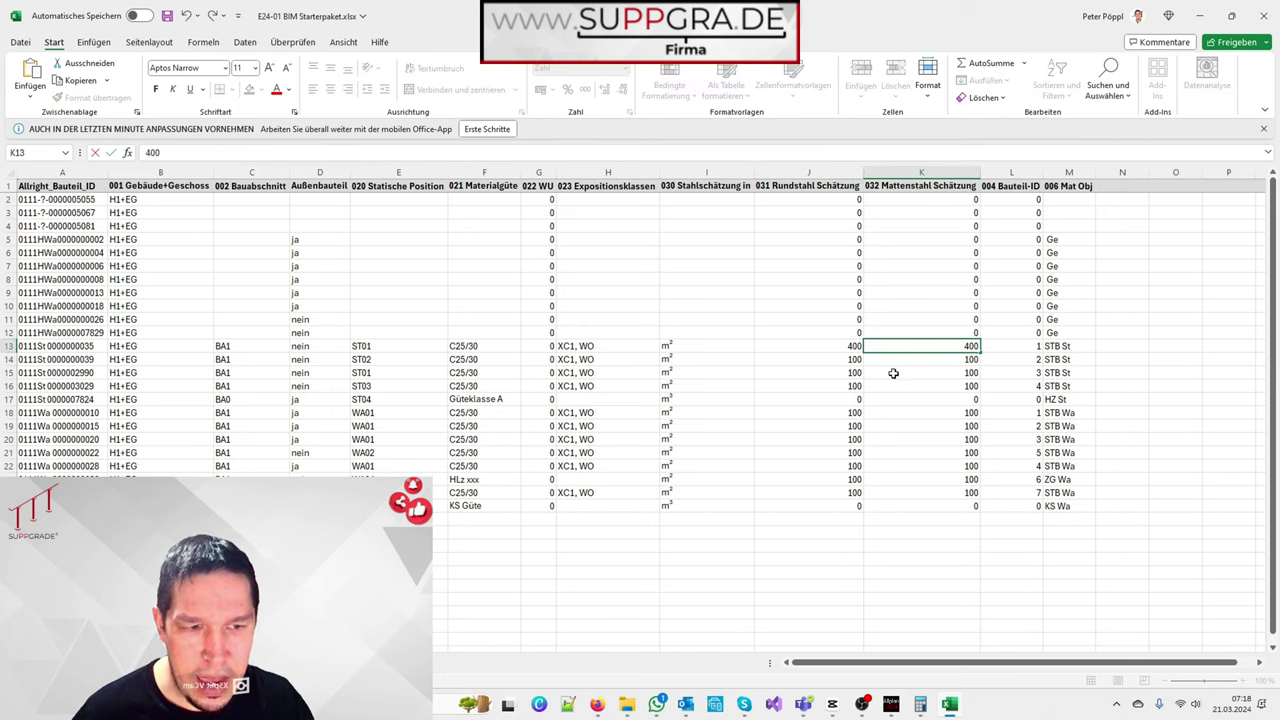
{"action": "left_click", "coordinate": [1032, 347]}
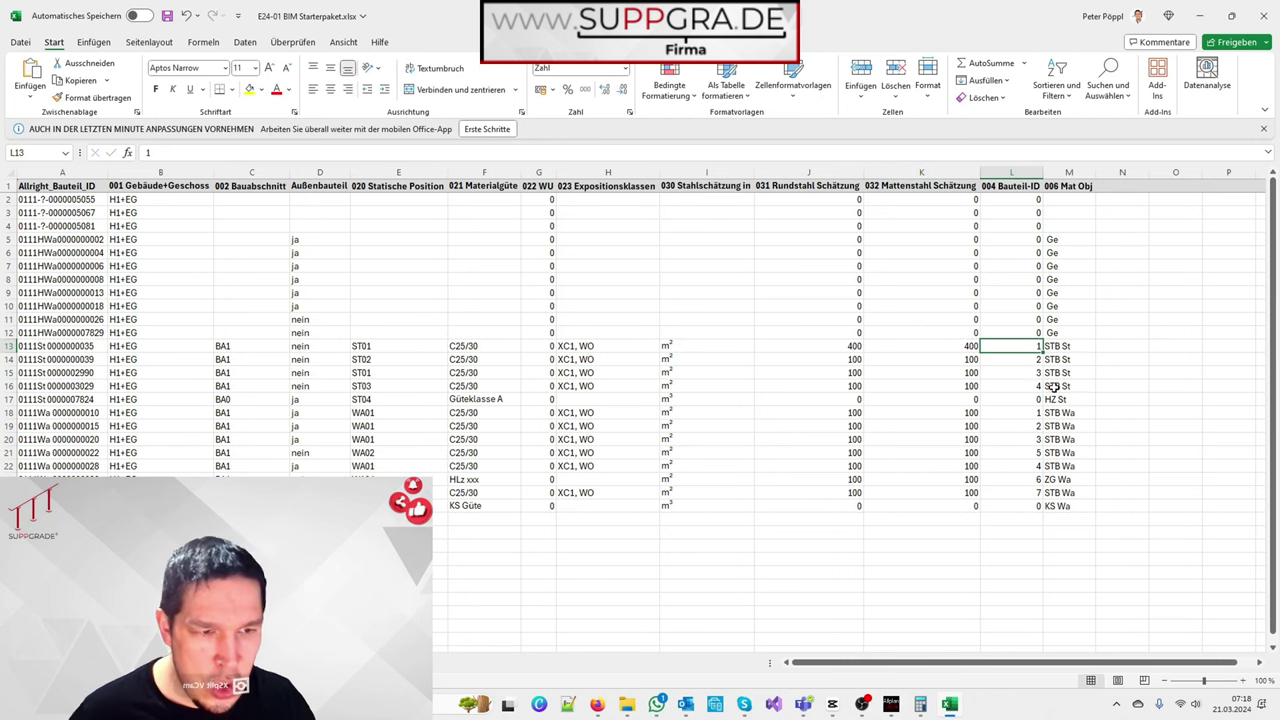
Fill the component ID column down to row 25 as a numbered 1–13 series
{"action": "left_click_drag", "start_coordinate": [1040, 349], "coordinate": [1040, 508]}
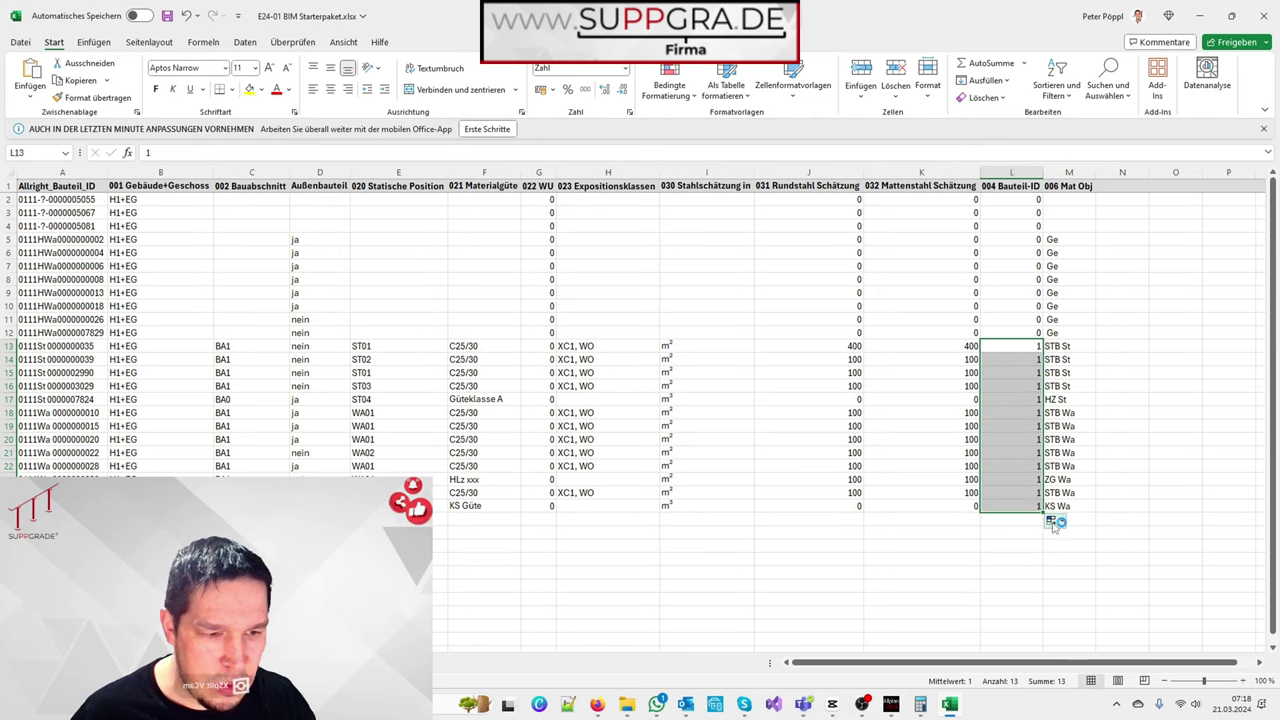
{"action": "left_click", "coordinate": [1050, 520]}
{"action": "left_click", "coordinate": [1113, 549]}
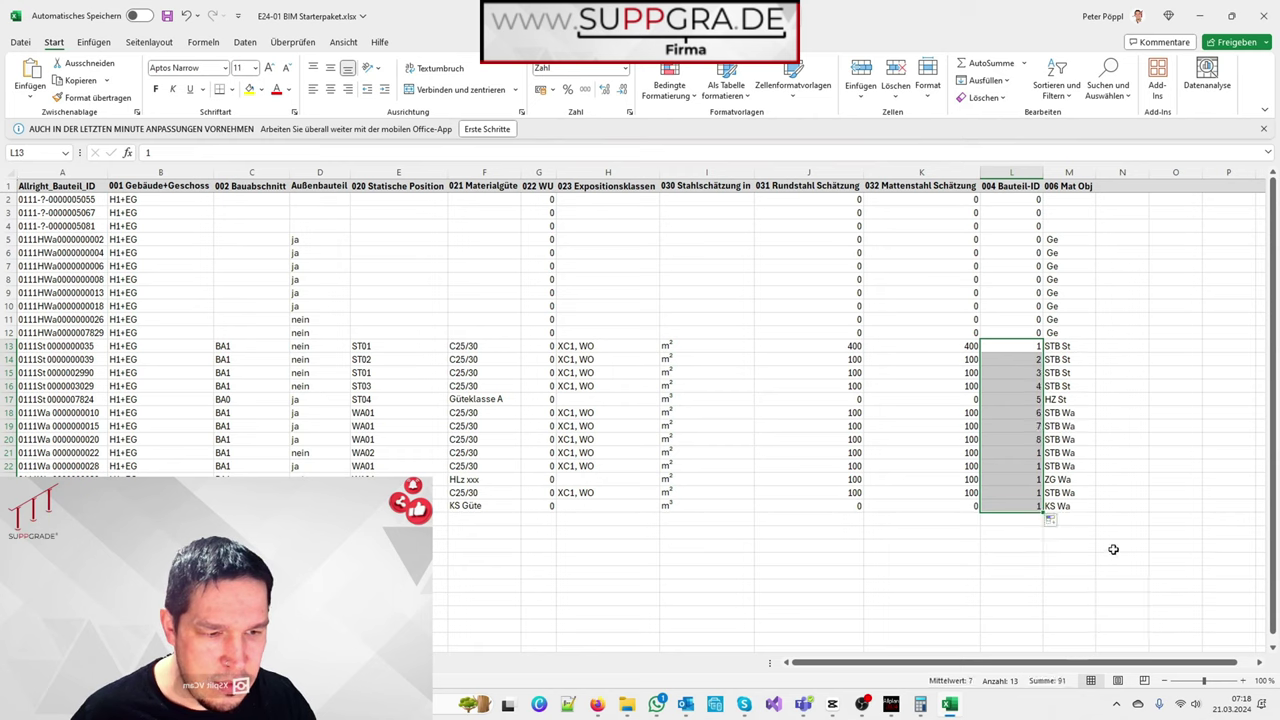
{"action": "left_click", "coordinate": [965, 554]}
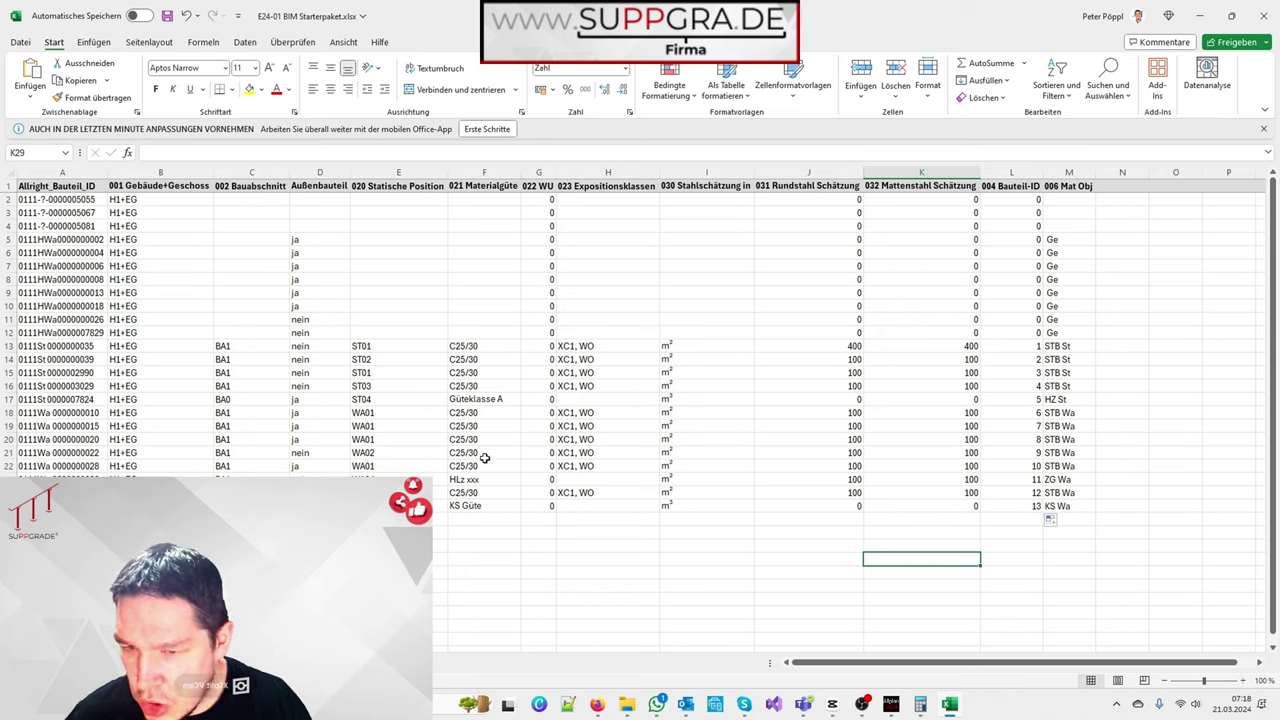
Edit the WA04 static position in E23 and save the workbook
{"action": "left_click", "coordinate": [400, 479]}
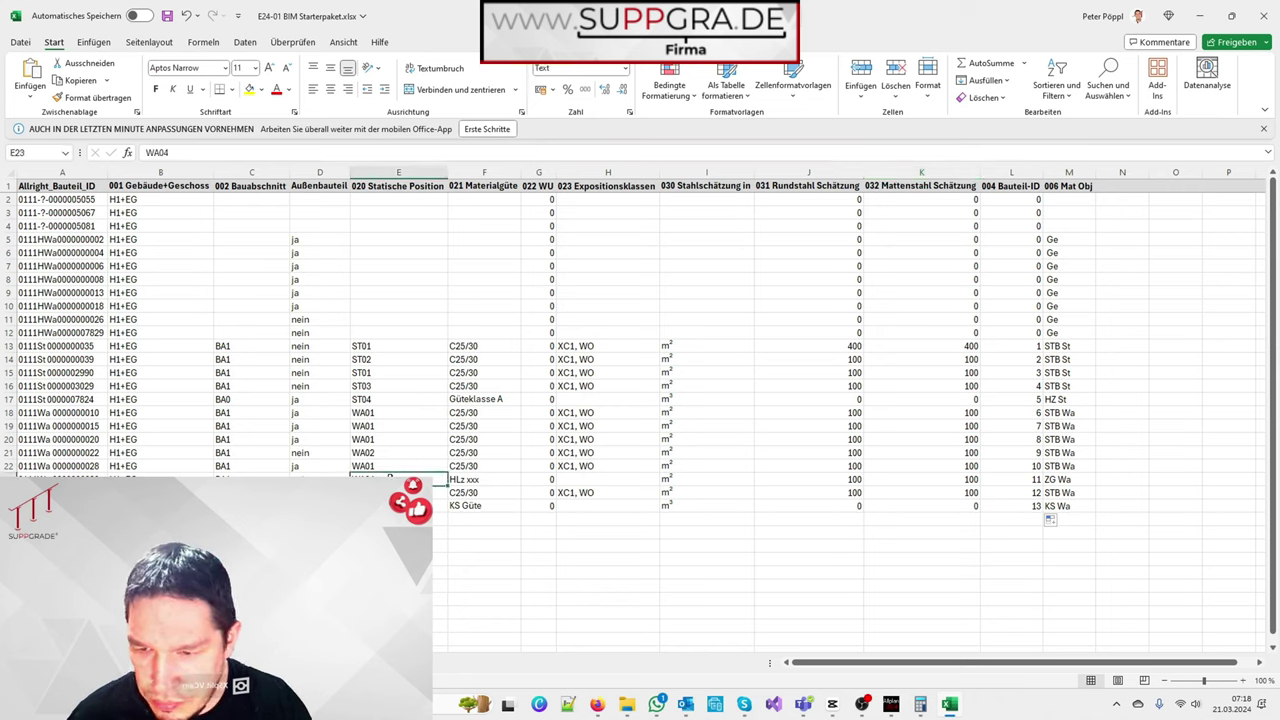
{"action": "double_click", "coordinate": [390, 479]}
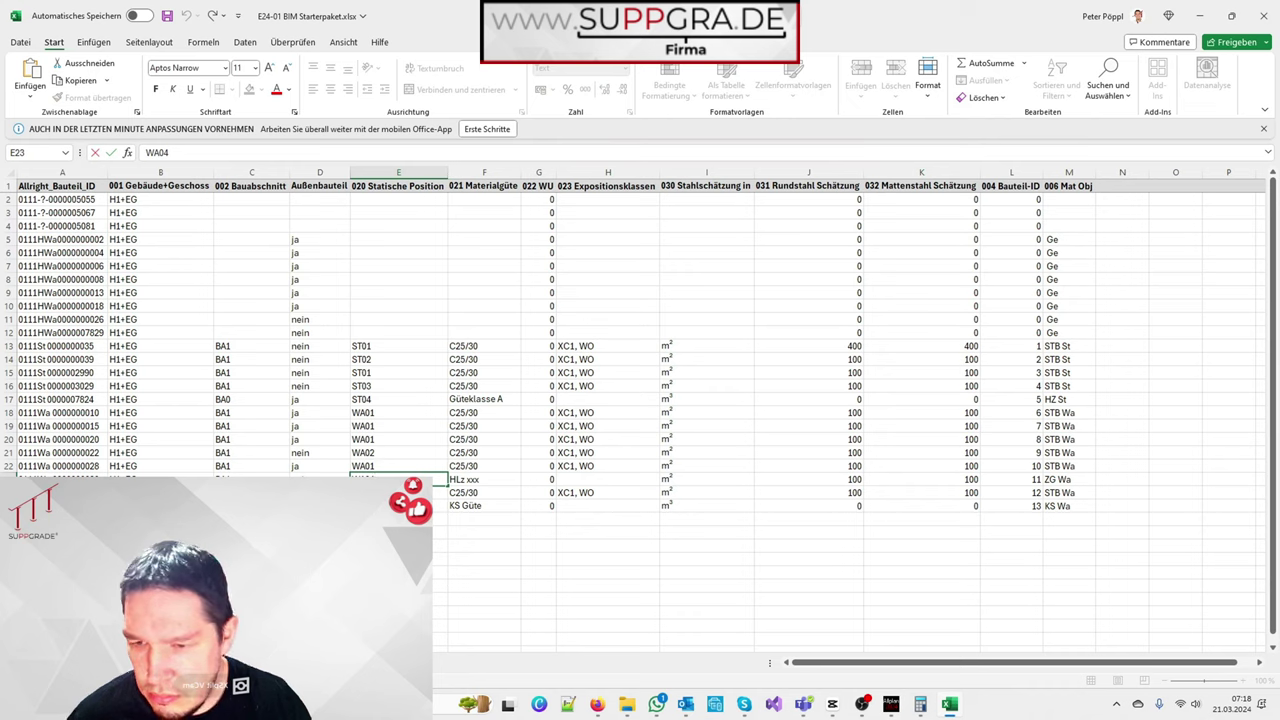
{"action": "type", "text": "1"}
{"action": "key", "text": "Return"}
{"action": "key", "text": "Return"}
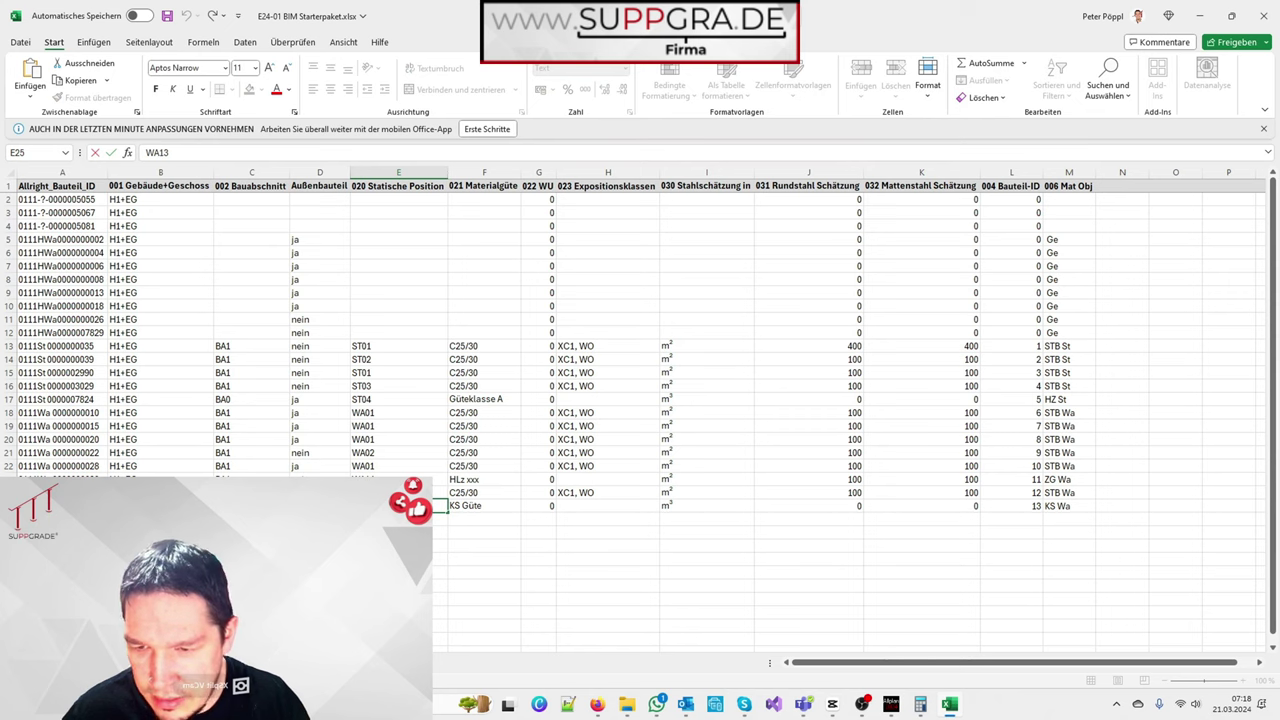
{"action": "key", "text": "Return"}
{"action": "key", "text": "Return"}
{"action": "key", "text": "Return"}
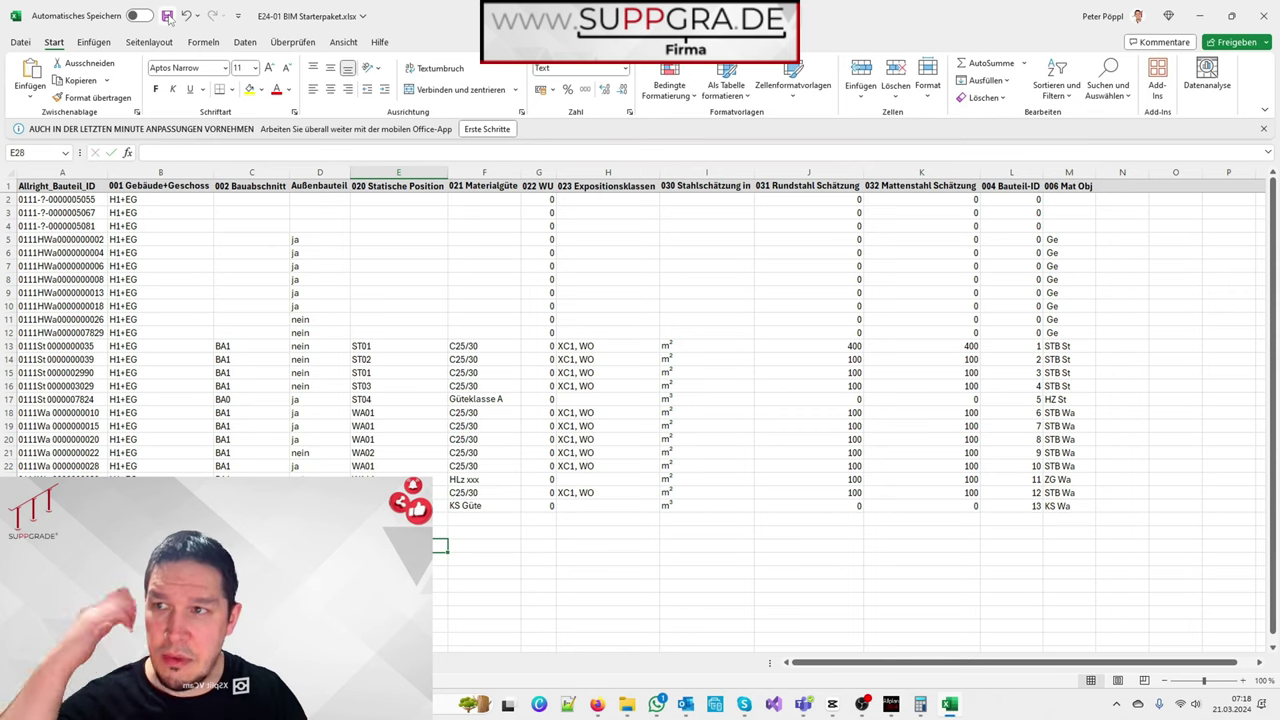
{"action": "left_click", "coordinate": [167, 16]}
Back in Allplan, import attribute values from E24-01 BIM Starterpaket.xlsx
{"action": "key", "text": "alt+Tab"}
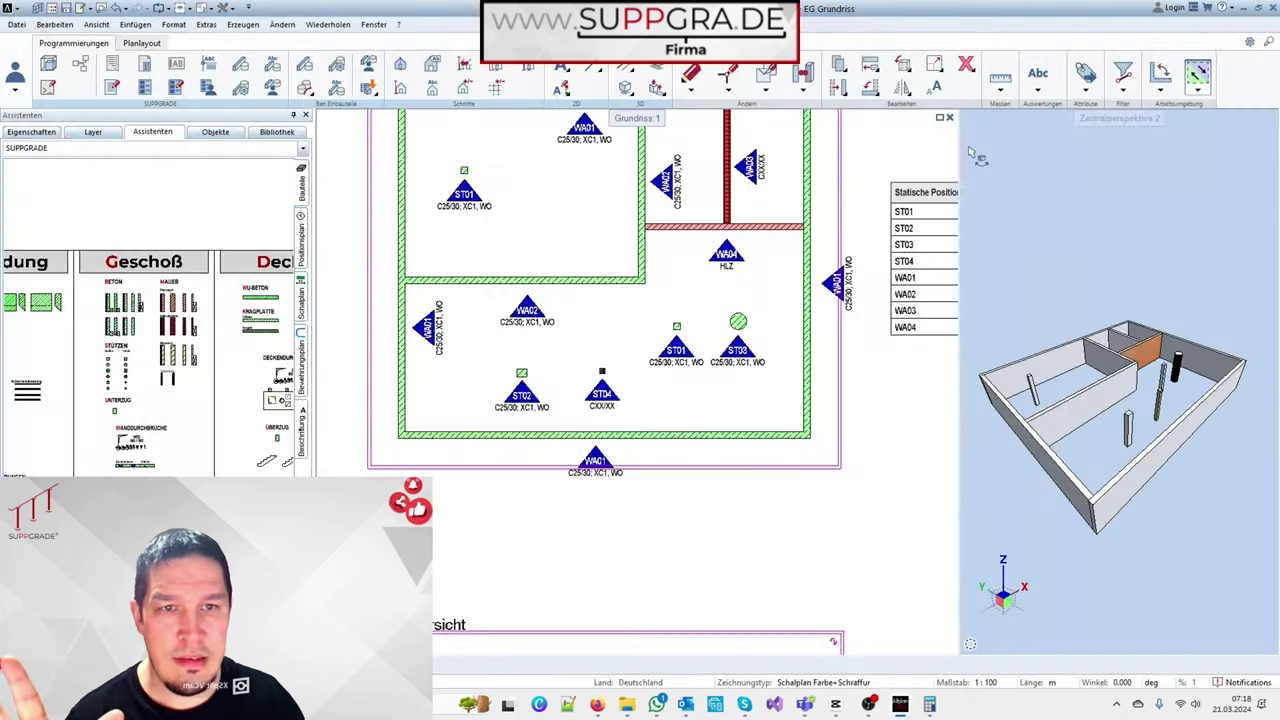
{"action": "left_click", "coordinate": [1086, 88]}
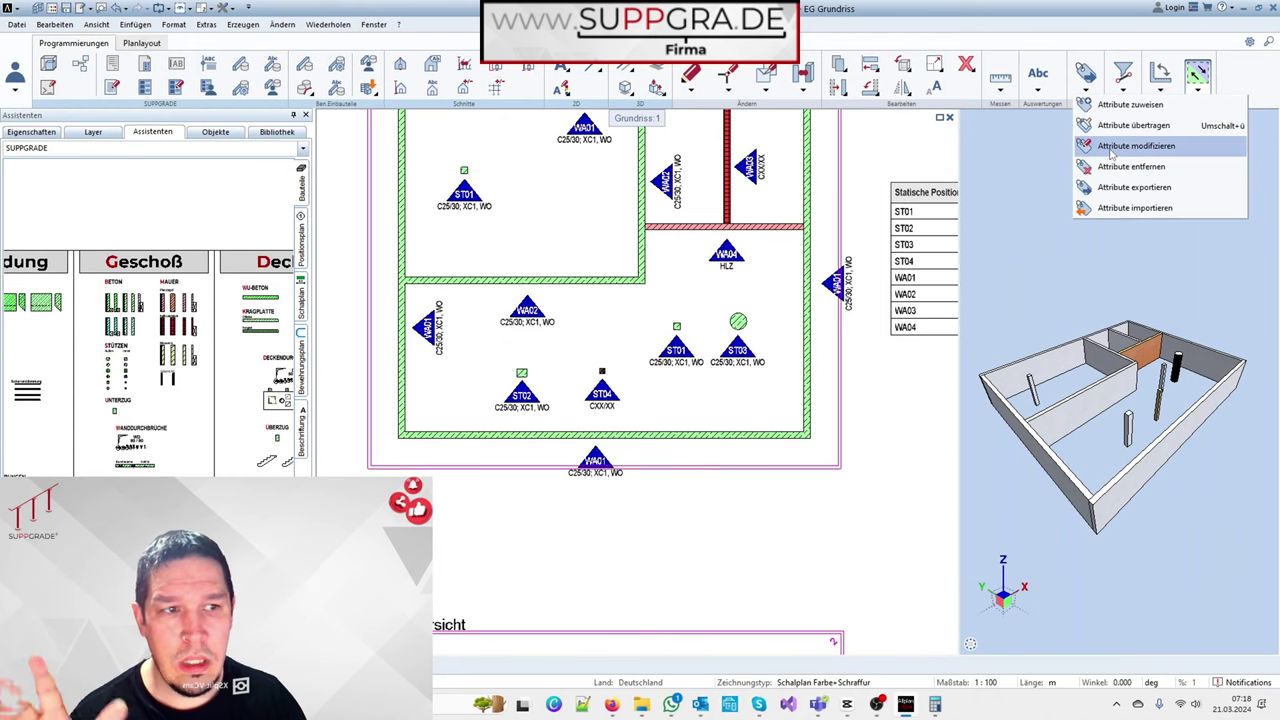
{"action": "left_click", "coordinate": [1108, 210]}
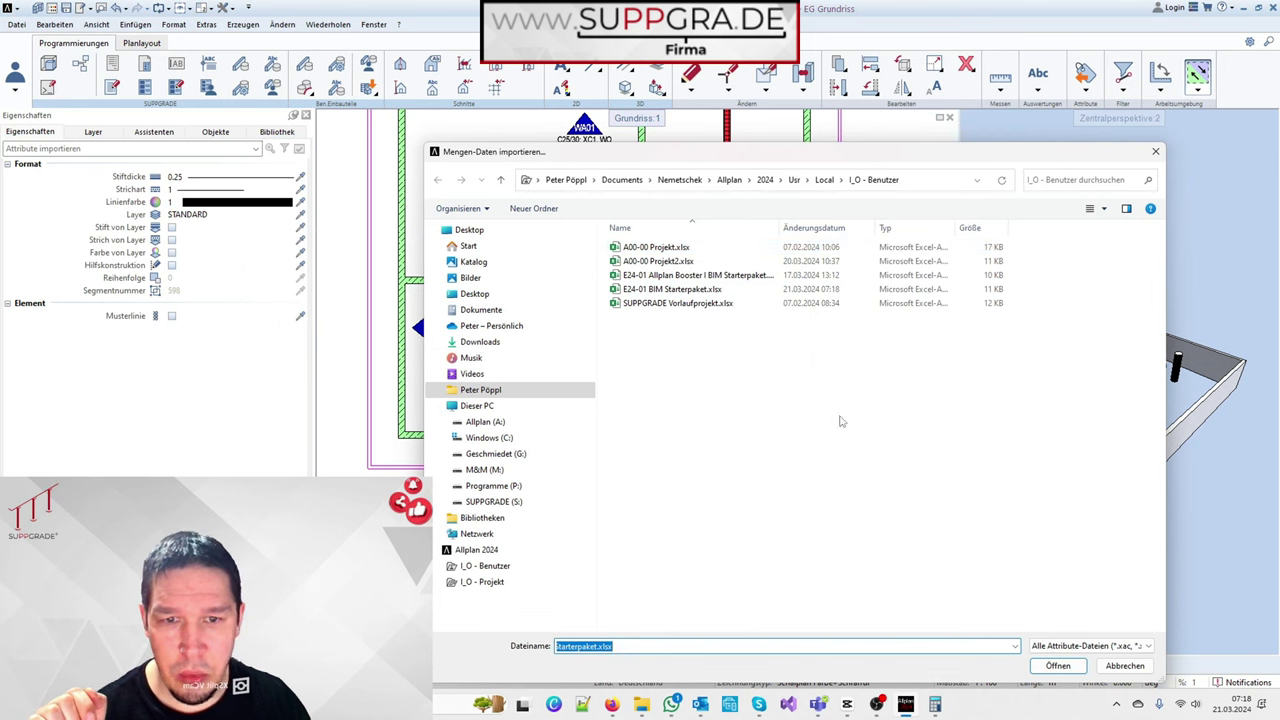
{"action": "left_click", "coordinate": [1058, 665]}
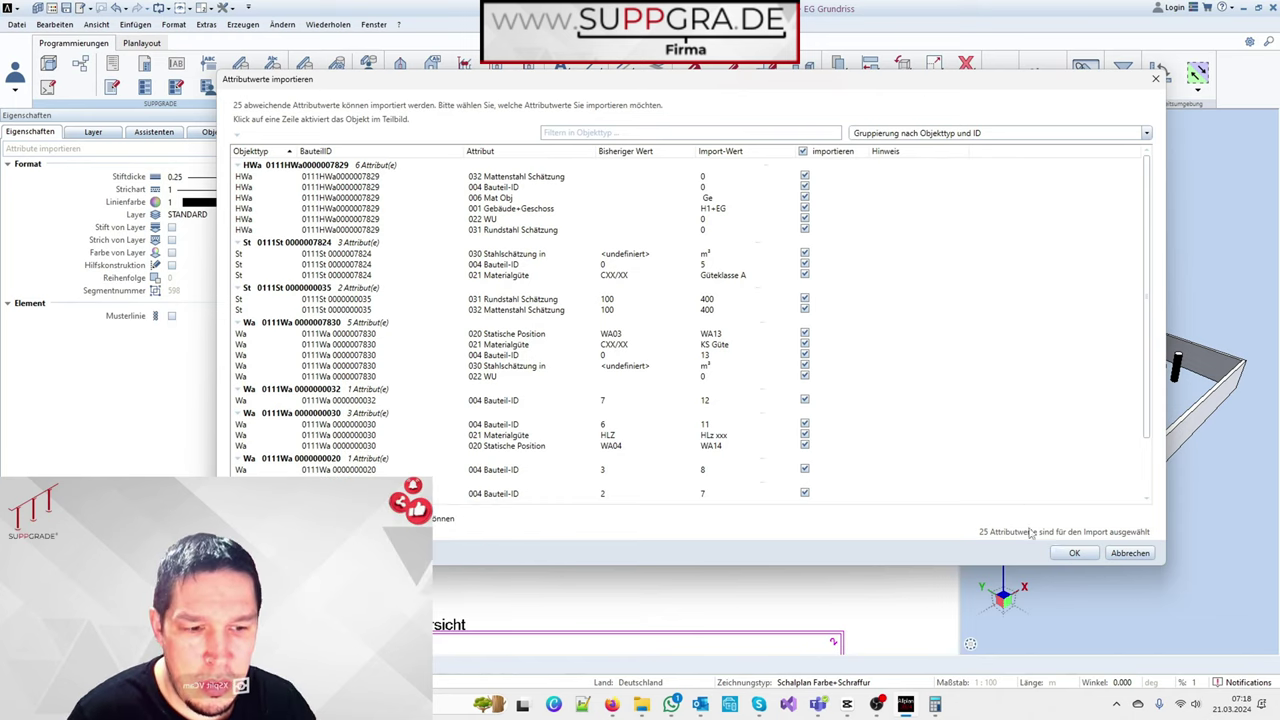
Import all 25 changed values and zoom over the plan, legend and Übersicht to check labels
{"action": "left_click", "coordinate": [1074, 553]}
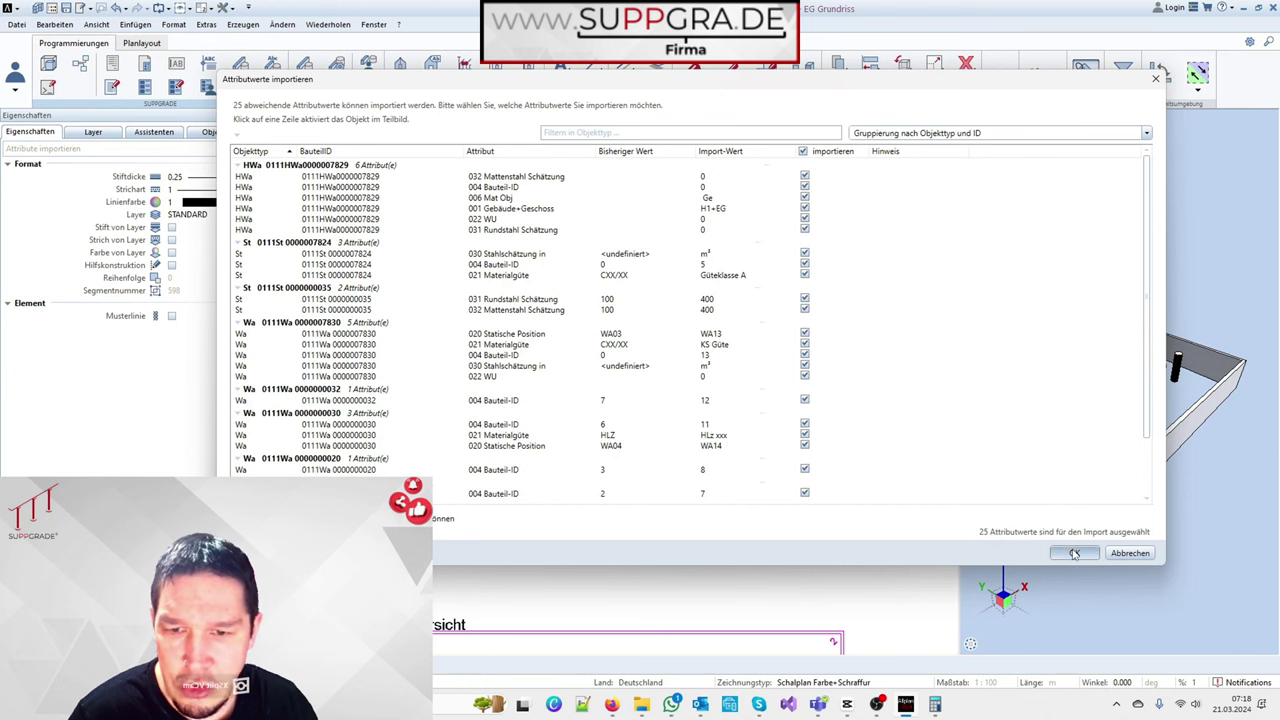
{"action": "scroll", "coordinate": [620, 400], "scroll_direction": "up", "scroll_amount": 2}
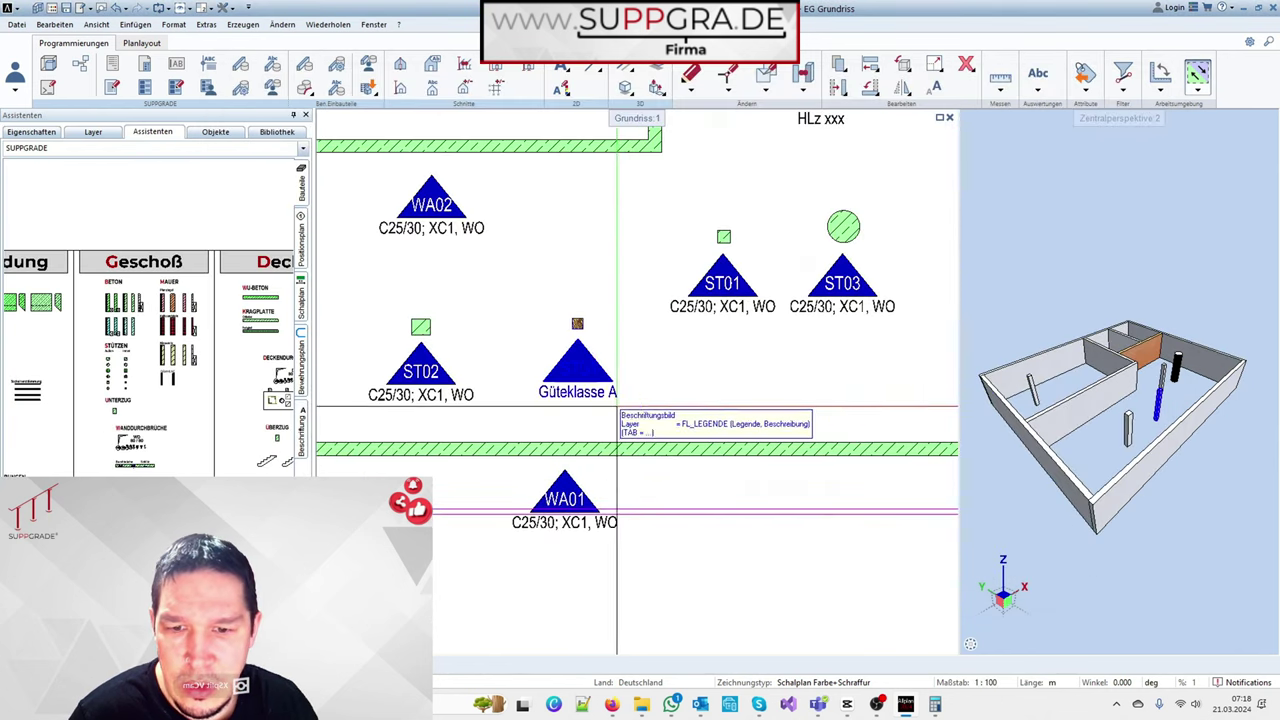
{"action": "scroll", "coordinate": [680, 306], "scroll_direction": "down", "scroll_amount": 2}
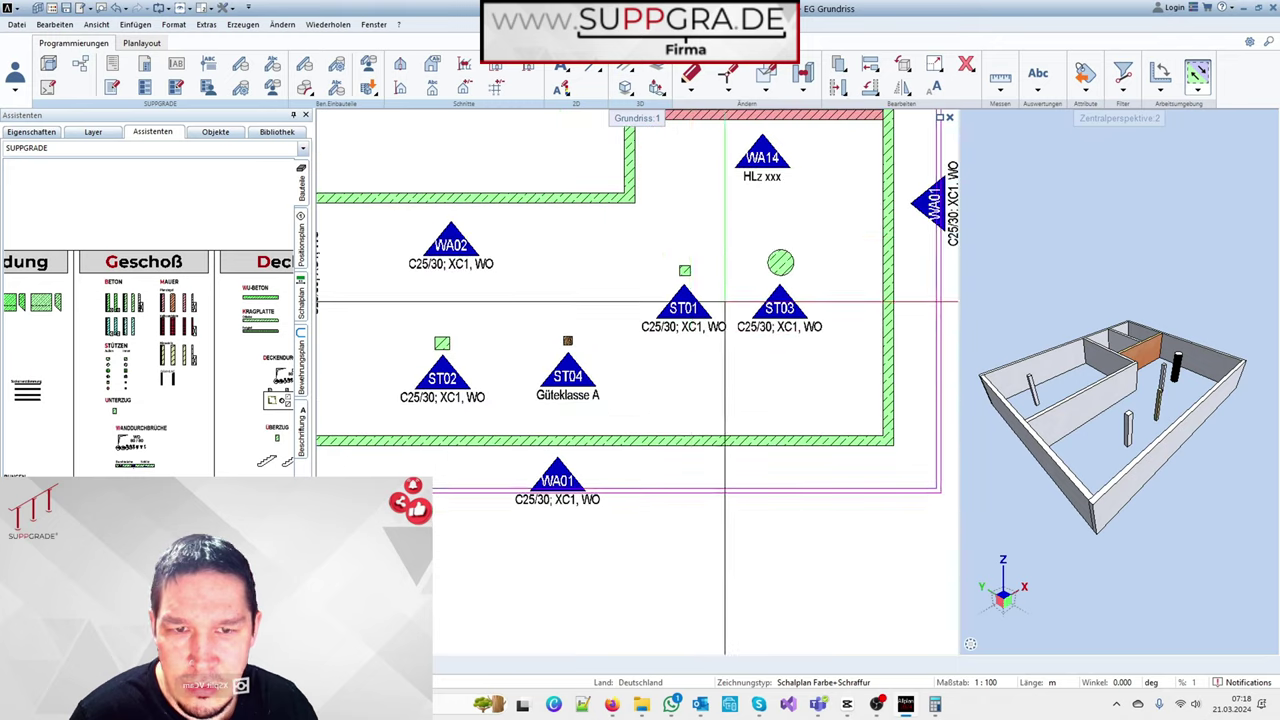
{"action": "scroll", "coordinate": [731, 177], "scroll_direction": "down", "scroll_amount": 1}
{"action": "scroll", "coordinate": [731, 177], "scroll_direction": "up", "scroll_amount": 1}
{"action": "scroll", "coordinate": [705, 200], "scroll_direction": "up", "scroll_amount": 1}
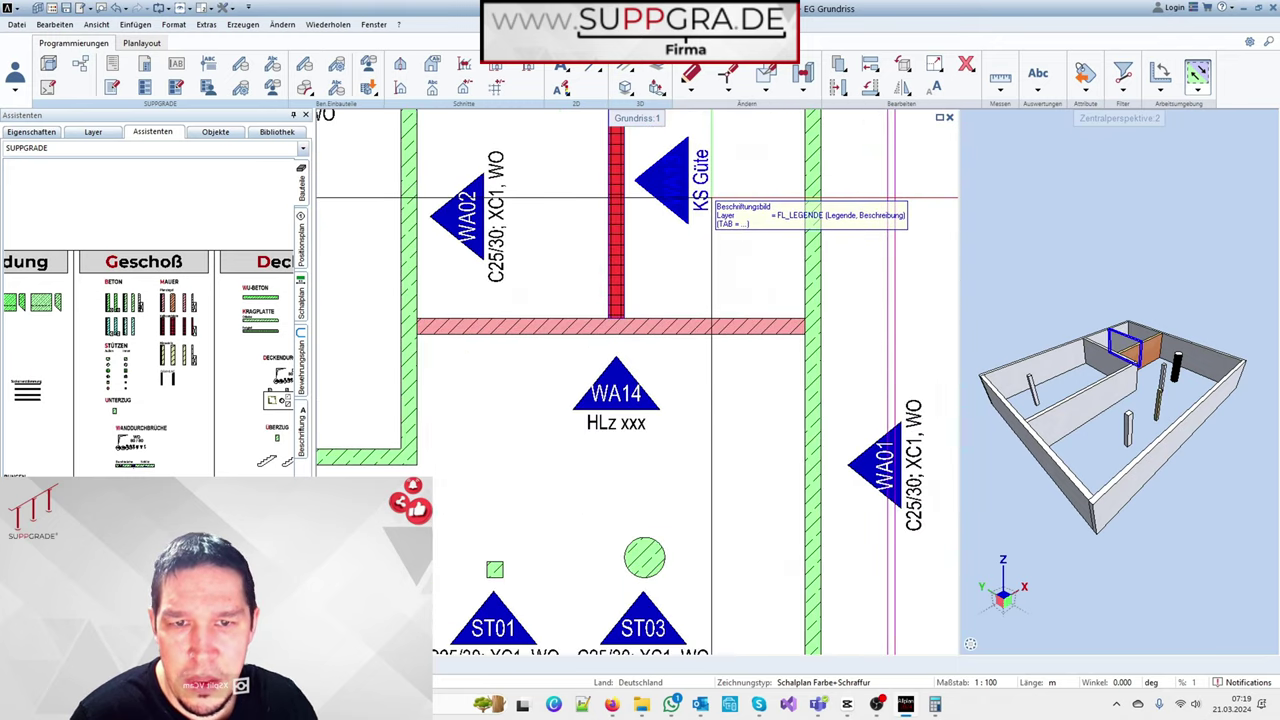
{"action": "scroll", "coordinate": [638, 200], "scroll_direction": "down", "scroll_amount": 1}
{"action": "scroll", "coordinate": [765, 280], "scroll_direction": "down", "scroll_amount": 1}
{"action": "scroll", "coordinate": [763, 277], "scroll_direction": "down", "scroll_amount": 1}
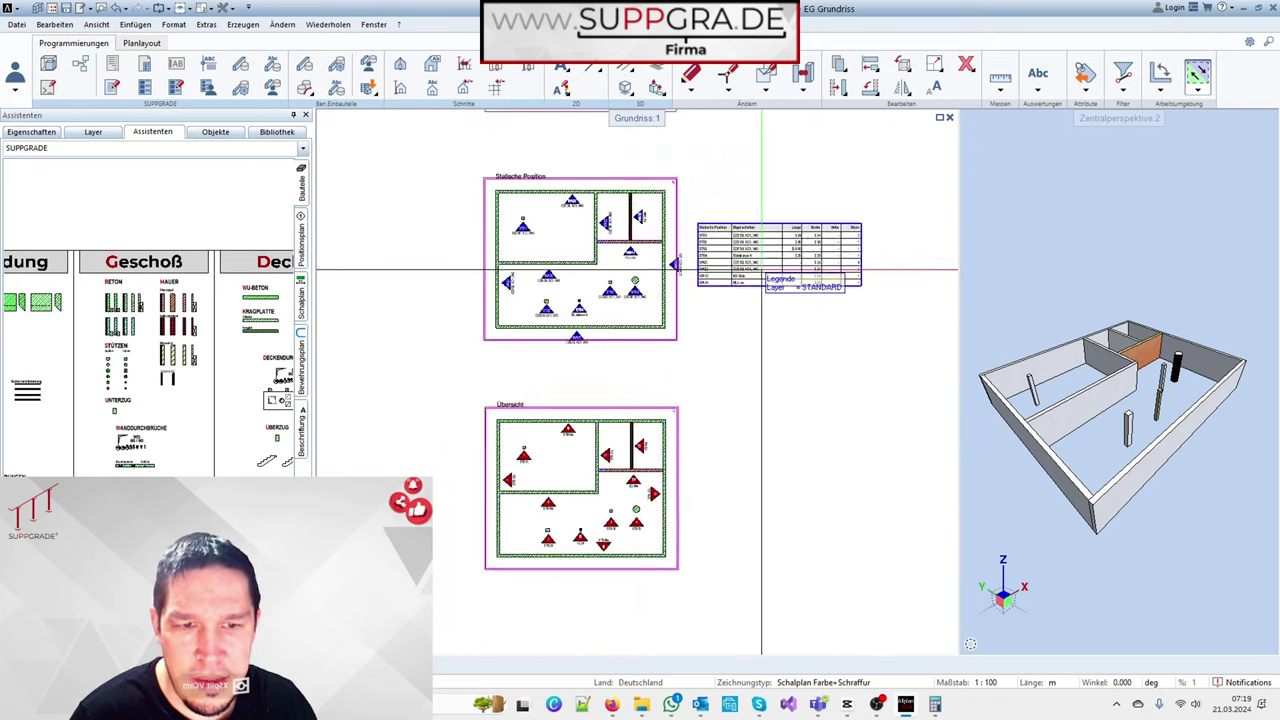
{"action": "scroll", "coordinate": [857, 243], "scroll_direction": "up", "scroll_amount": 2}
{"action": "scroll", "coordinate": [861, 238], "scroll_direction": "up", "scroll_amount": 1}
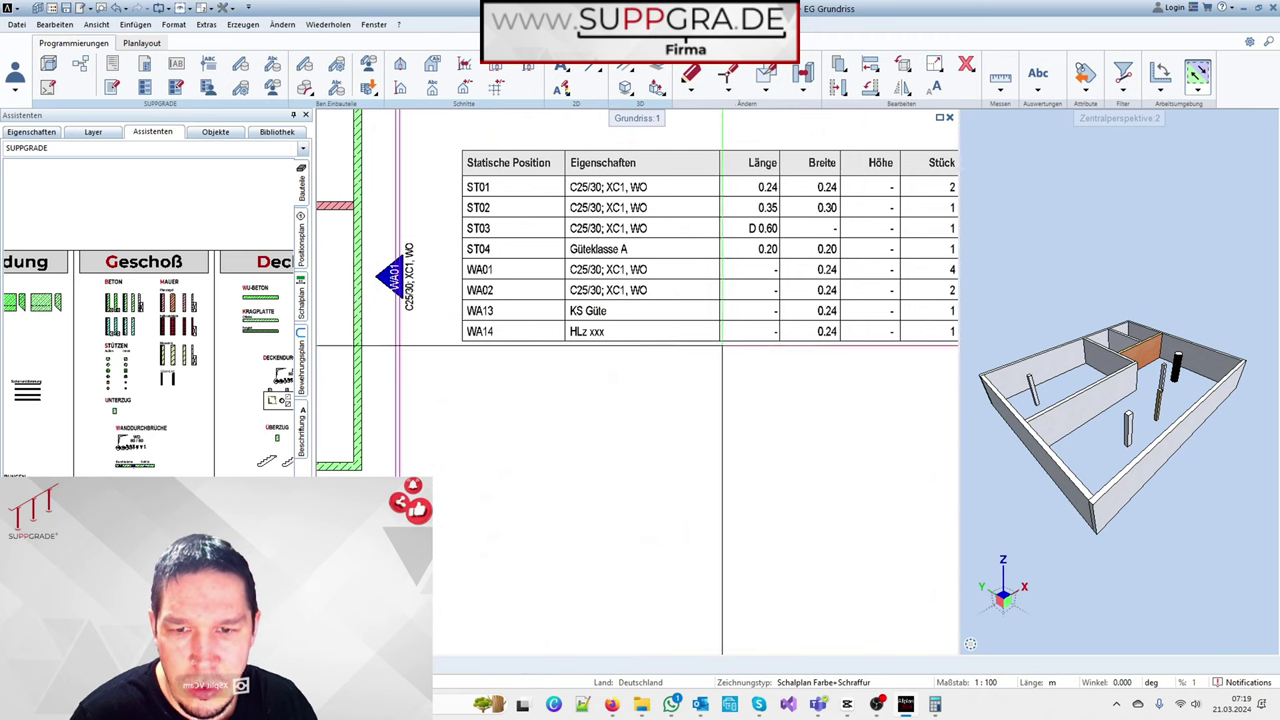
{"action": "scroll", "coordinate": [586, 255], "scroll_direction": "down", "scroll_amount": 1}
{"action": "scroll", "coordinate": [612, 254], "scroll_direction": "up", "scroll_amount": 1}
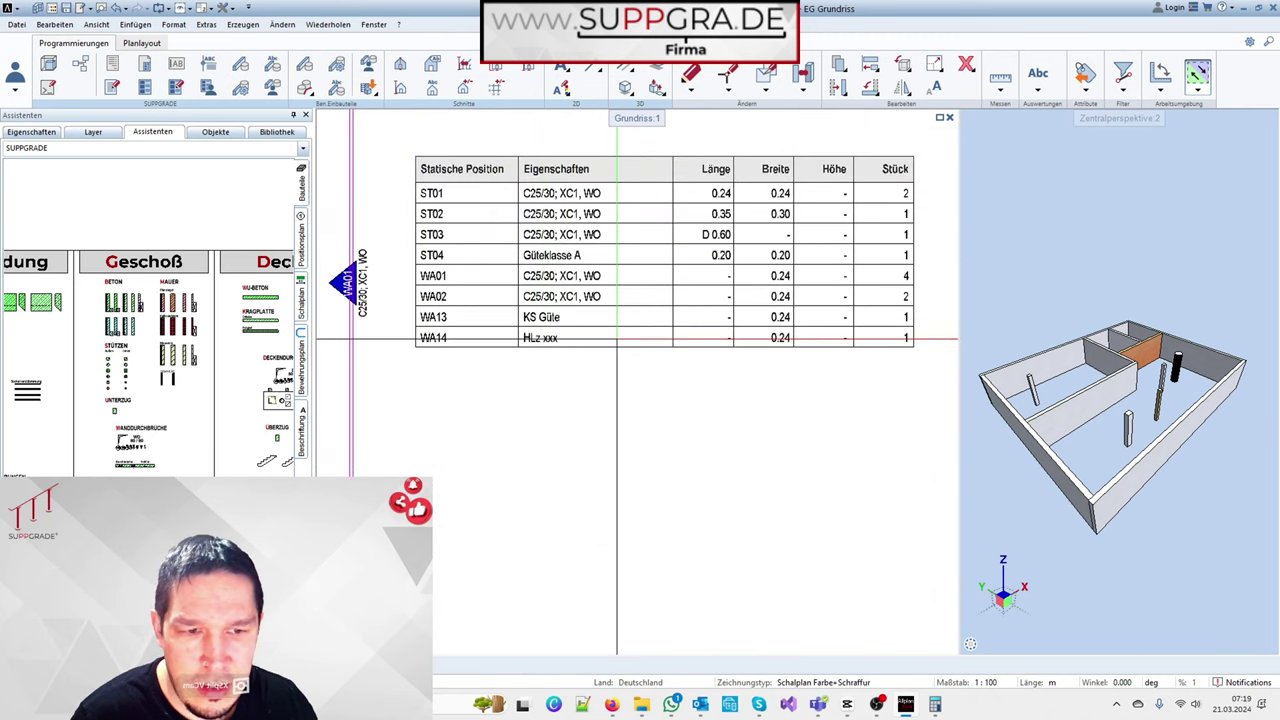
{"action": "scroll", "coordinate": [860, 217], "scroll_direction": "down", "scroll_amount": 3}
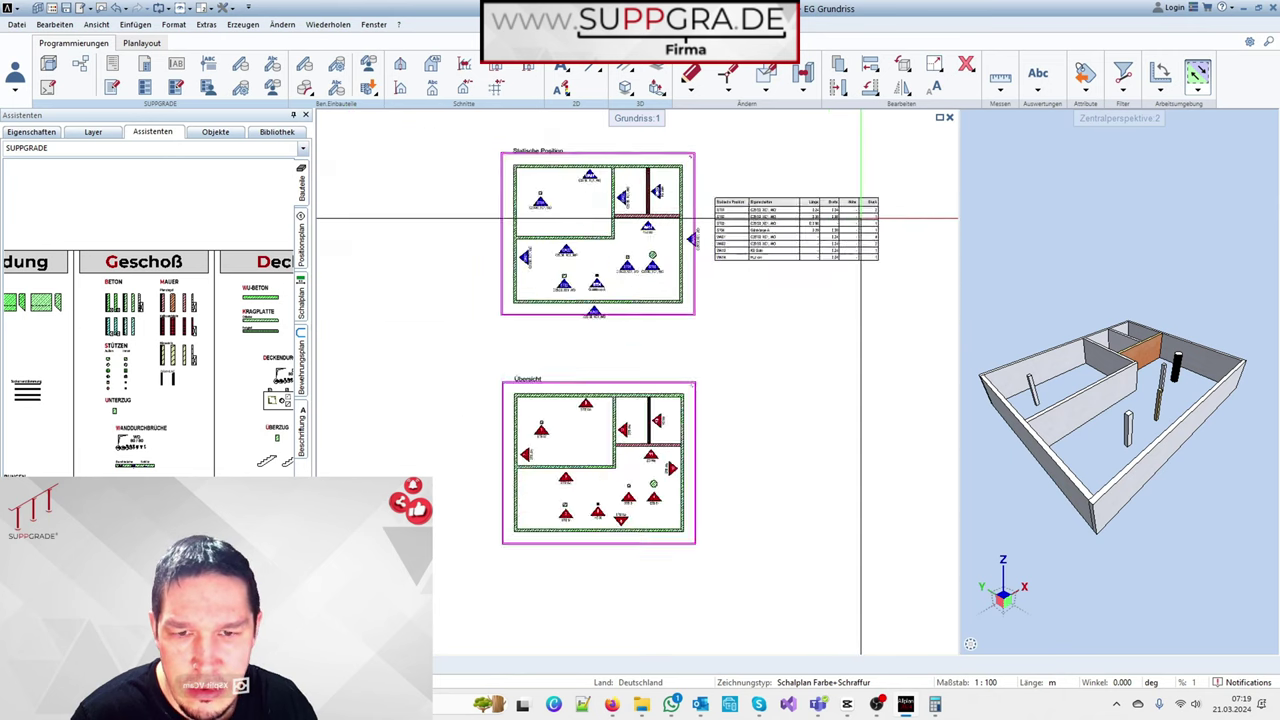
{"action": "scroll", "coordinate": [709, 455], "scroll_direction": "up", "scroll_amount": 2}
{"action": "scroll", "coordinate": [690, 440], "scroll_direction": "up", "scroll_amount": 1}
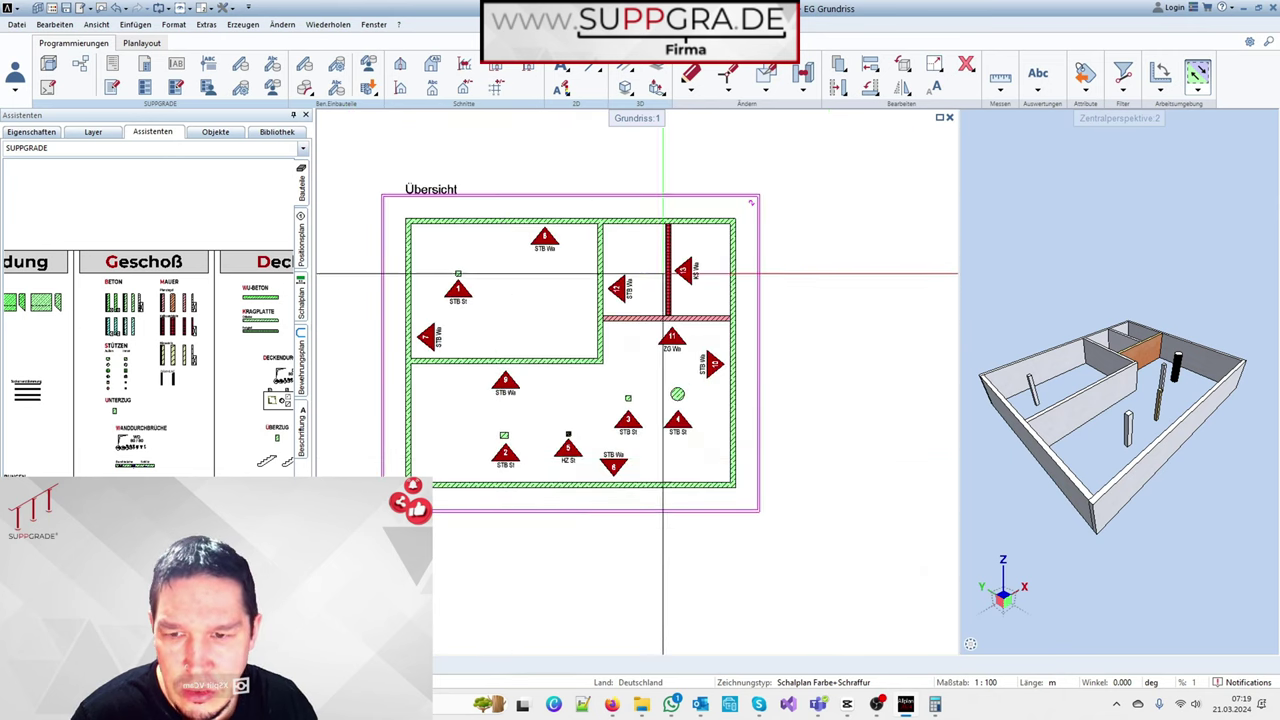
{"action": "scroll", "coordinate": [555, 330], "scroll_direction": "up", "scroll_amount": 1}
{"action": "scroll", "coordinate": [480, 350], "scroll_direction": "up", "scroll_amount": 1}
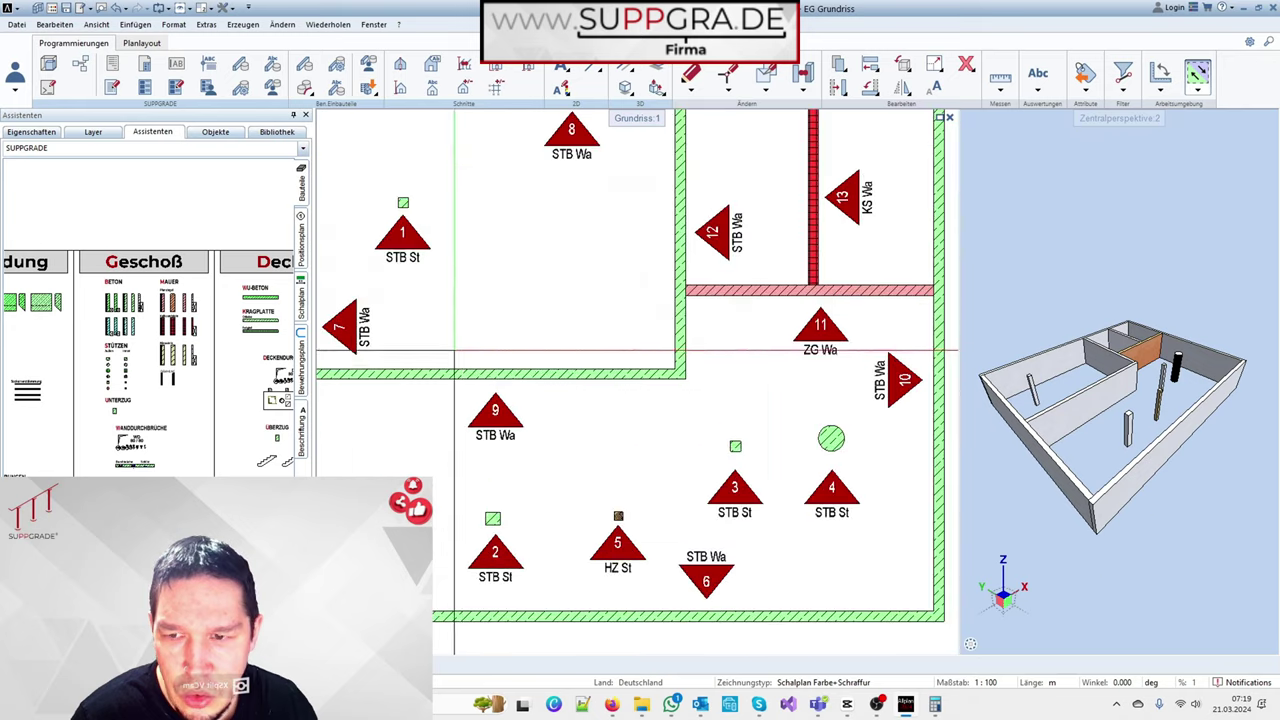
{"action": "scroll", "coordinate": [580, 355], "scroll_direction": "down", "scroll_amount": 1}
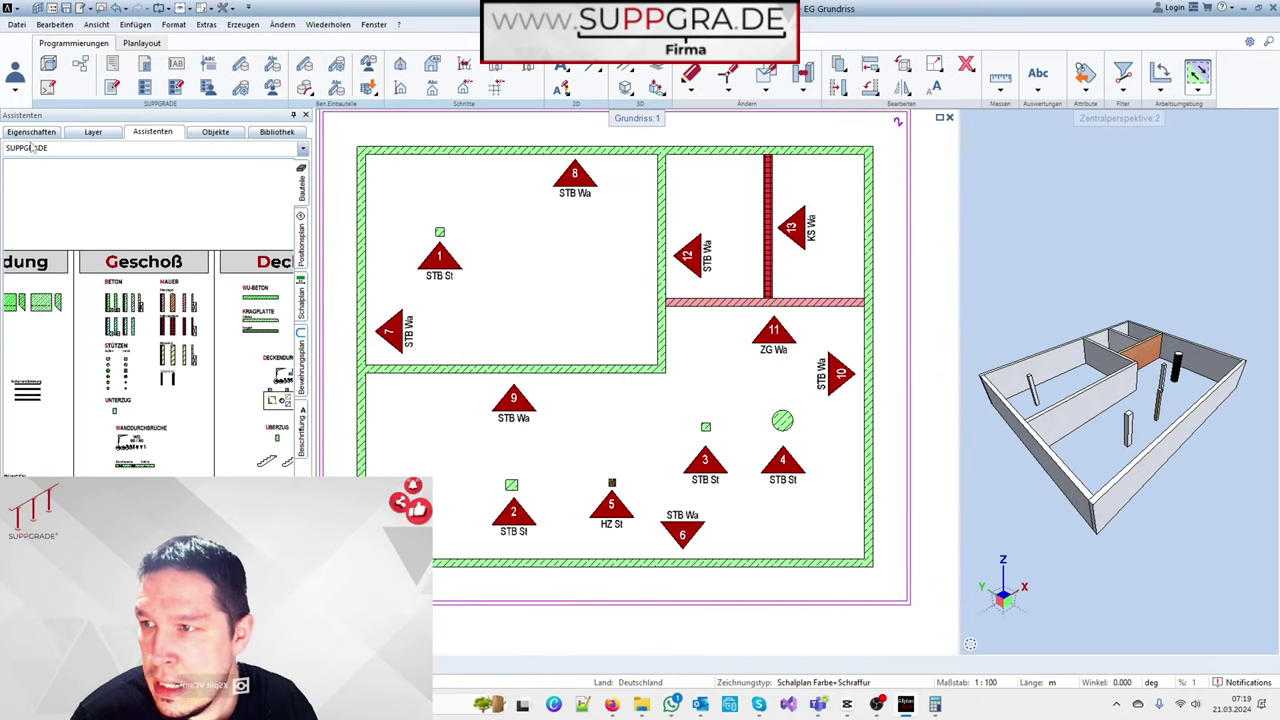
Start SUPPARTS Attribute ändern with attribute 004 Bauteil-ID from 000 Bauteil Zuordnung
{"action": "left_click", "coordinate": [215, 131]}
{"action": "left_click", "coordinate": [276, 131]}
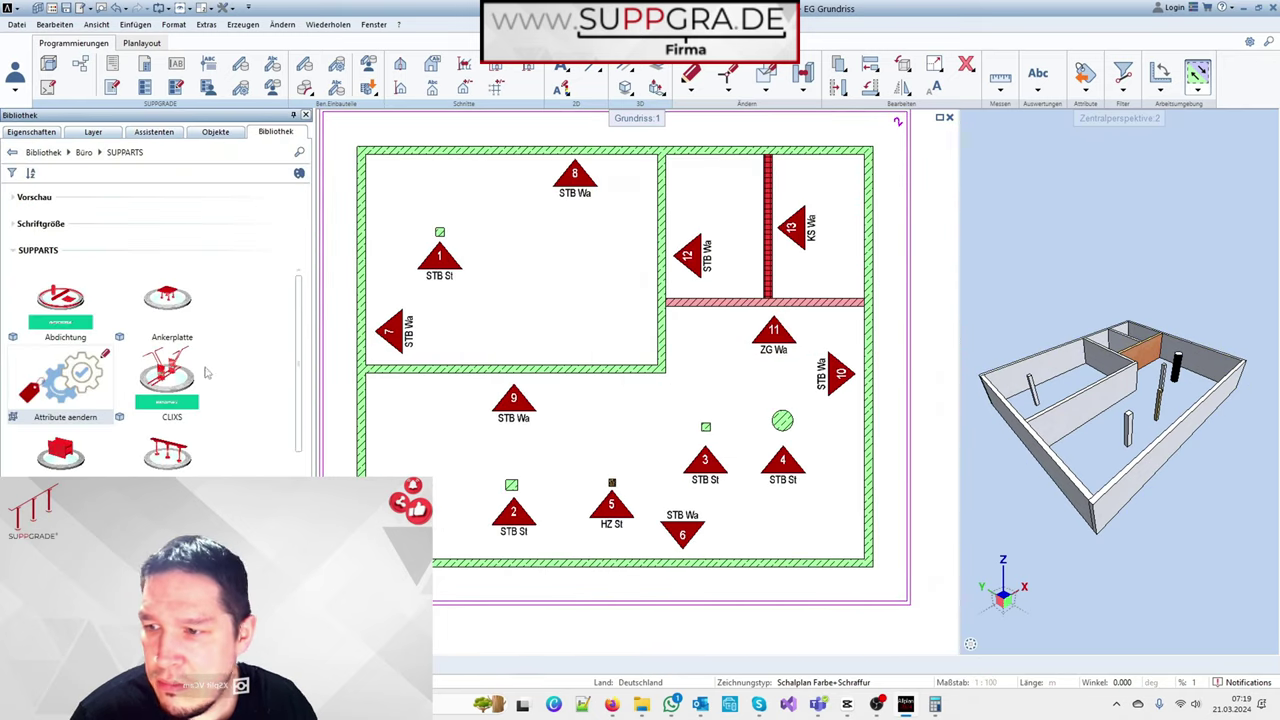
{"action": "left_click", "coordinate": [181, 212]}
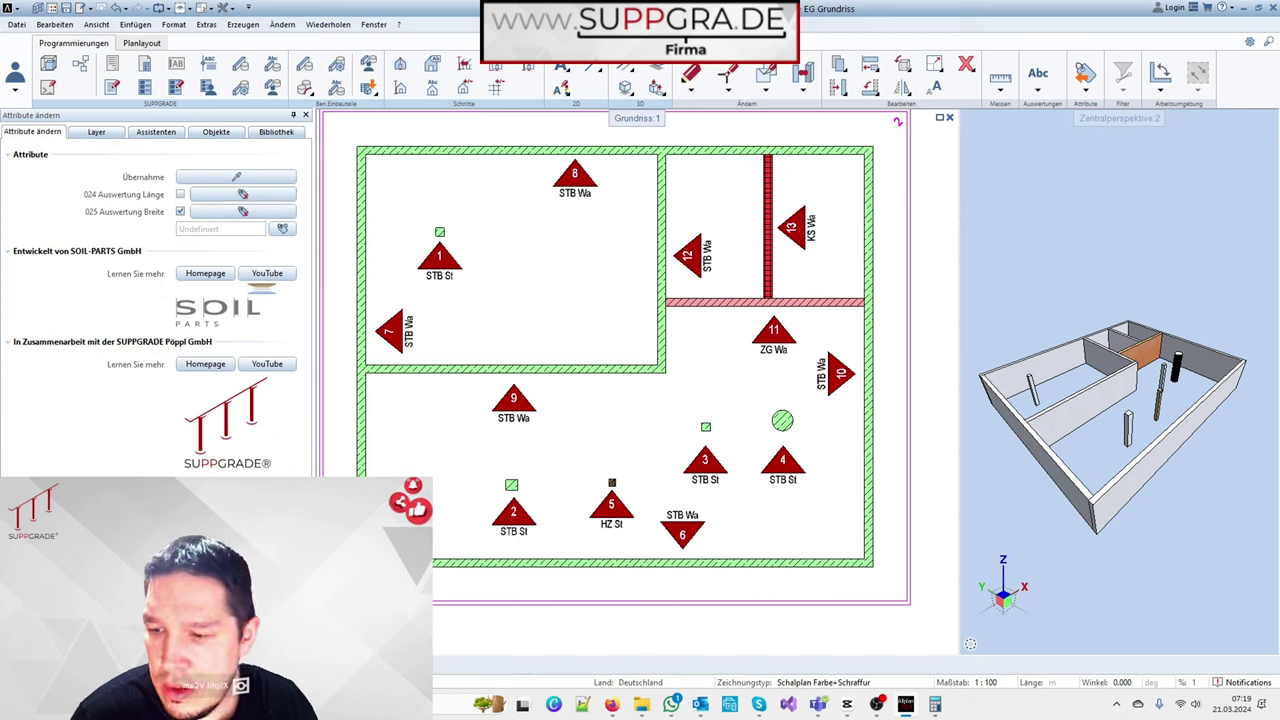
{"action": "left_click", "coordinate": [283, 195]}
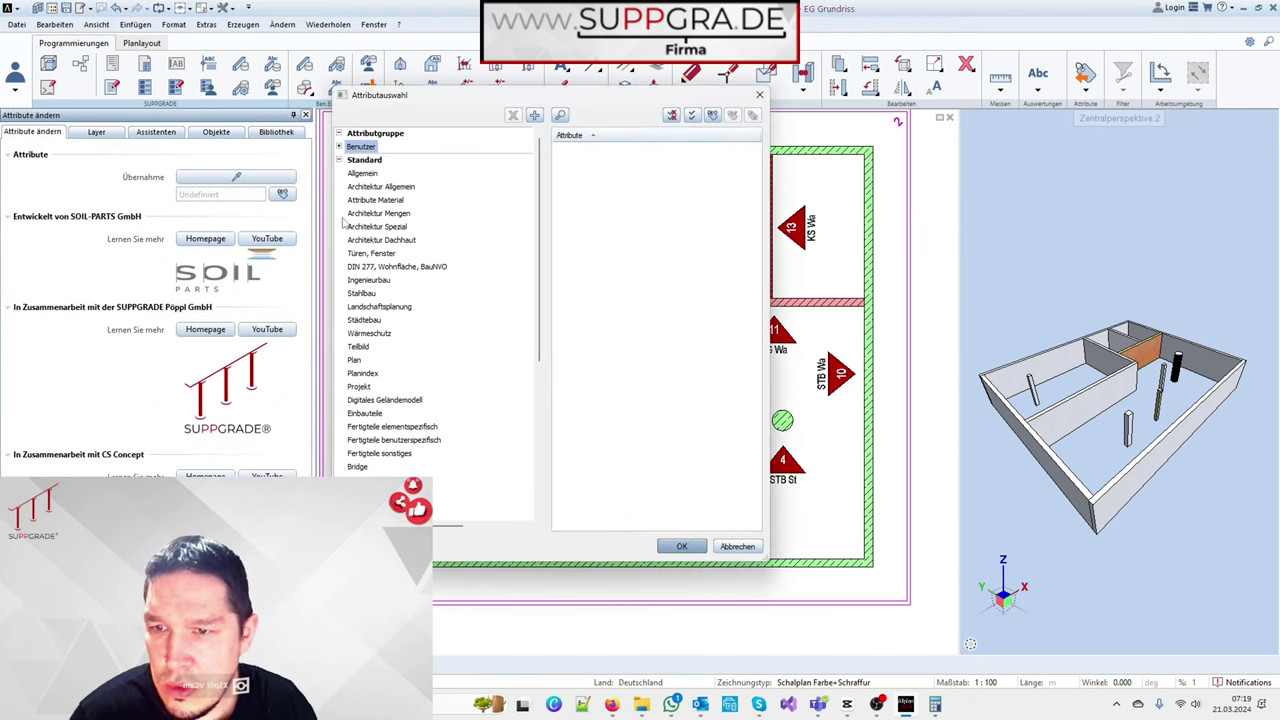
{"action": "left_click", "coordinate": [338, 146]}
{"action": "left_click", "coordinate": [390, 174]}
{"action": "left_click", "coordinate": [378, 187]}
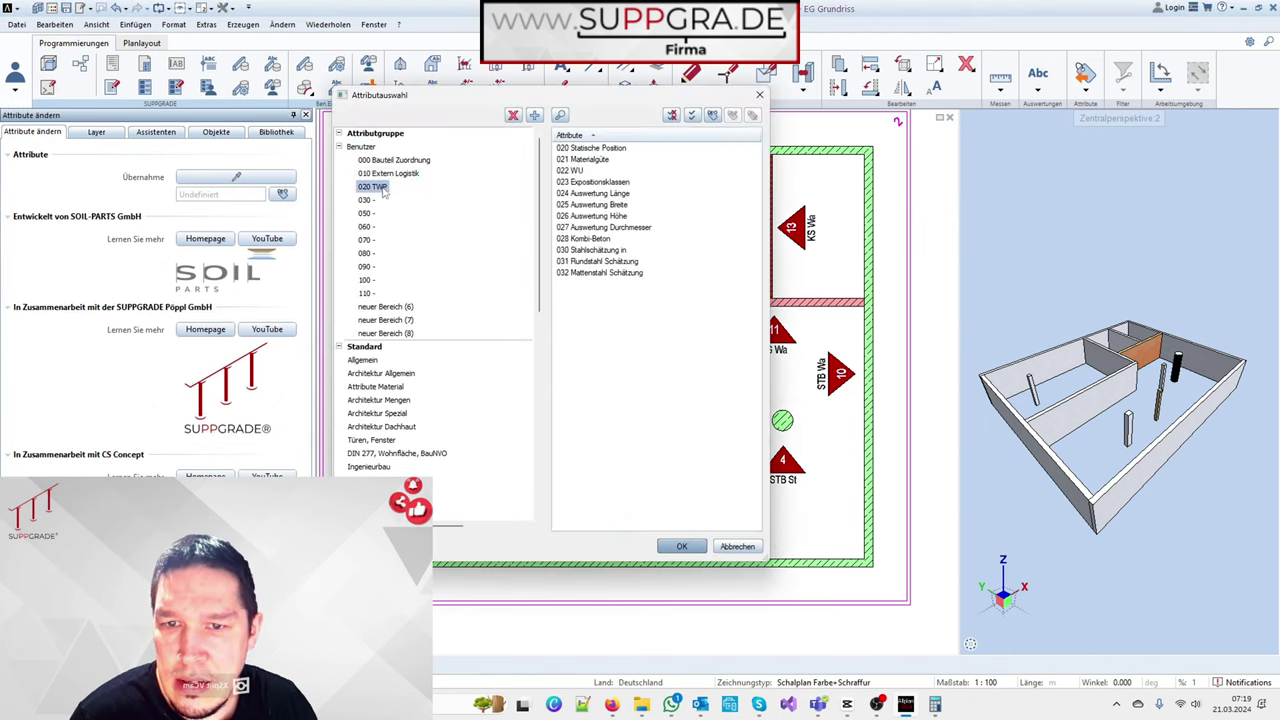
{"action": "left_click", "coordinate": [389, 173]}
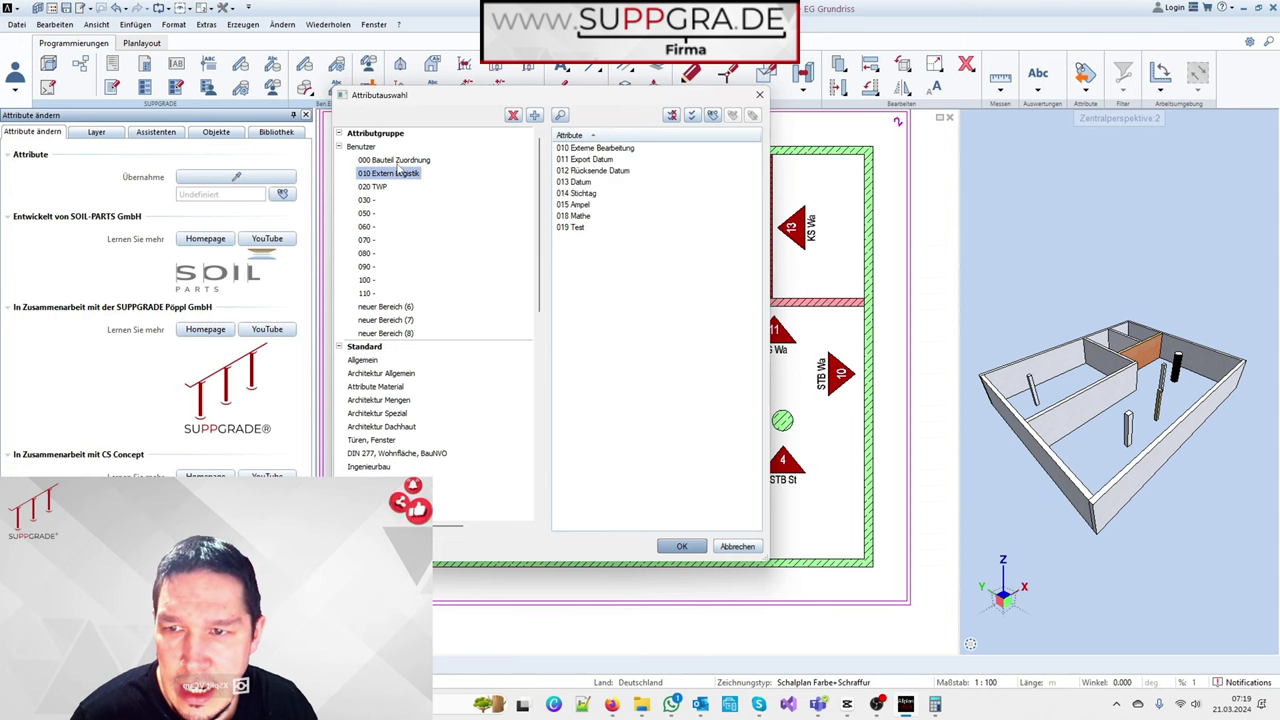
{"action": "left_click", "coordinate": [390, 160]}
{"action": "double_click", "coordinate": [580, 182]}
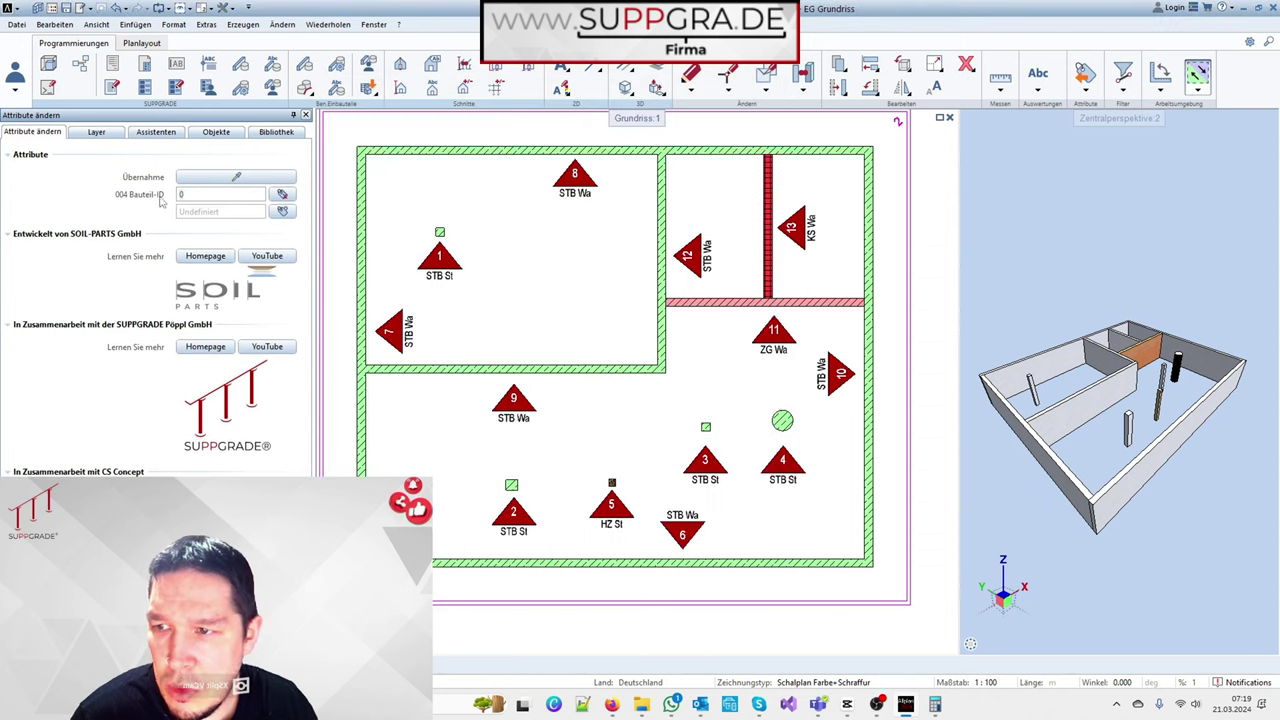
Assign Bauteil-IDs 1, 2, 3 and 4 to the top, right, bottom and left walls
{"action": "key", "text": "Return"}
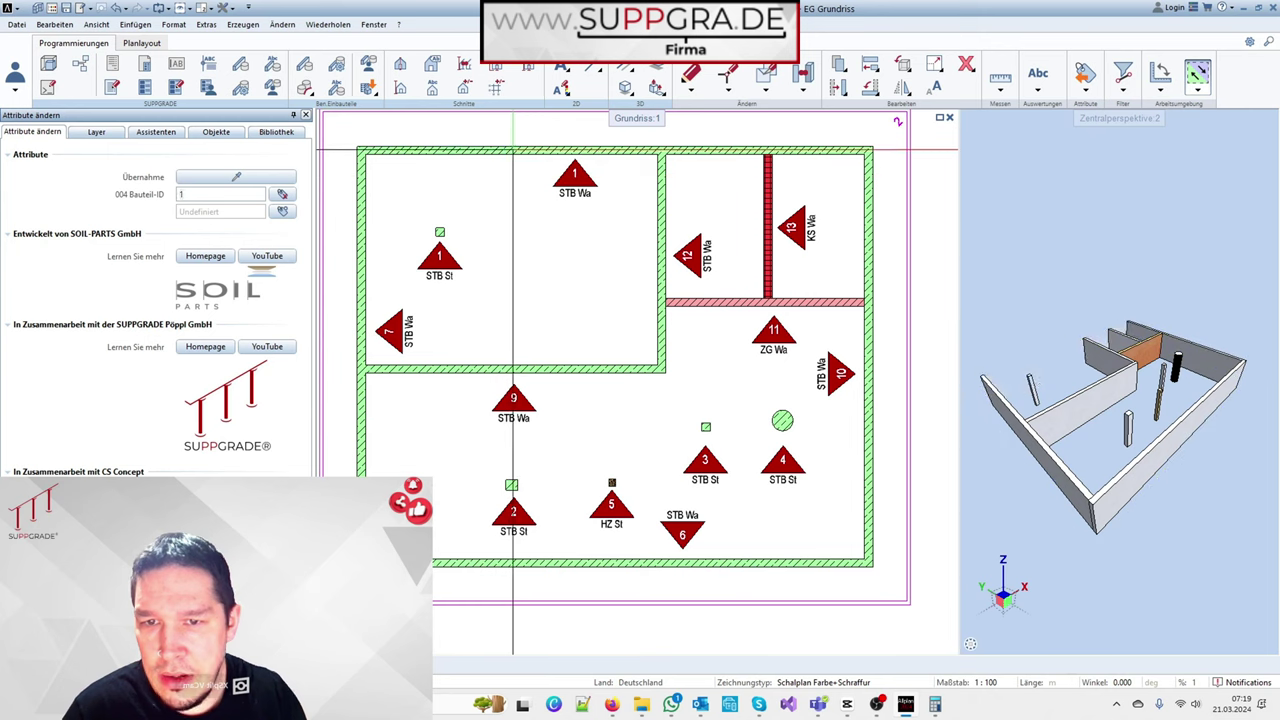
{"action": "type", "text": "2"}
{"action": "left_click", "coordinate": [840, 372]}
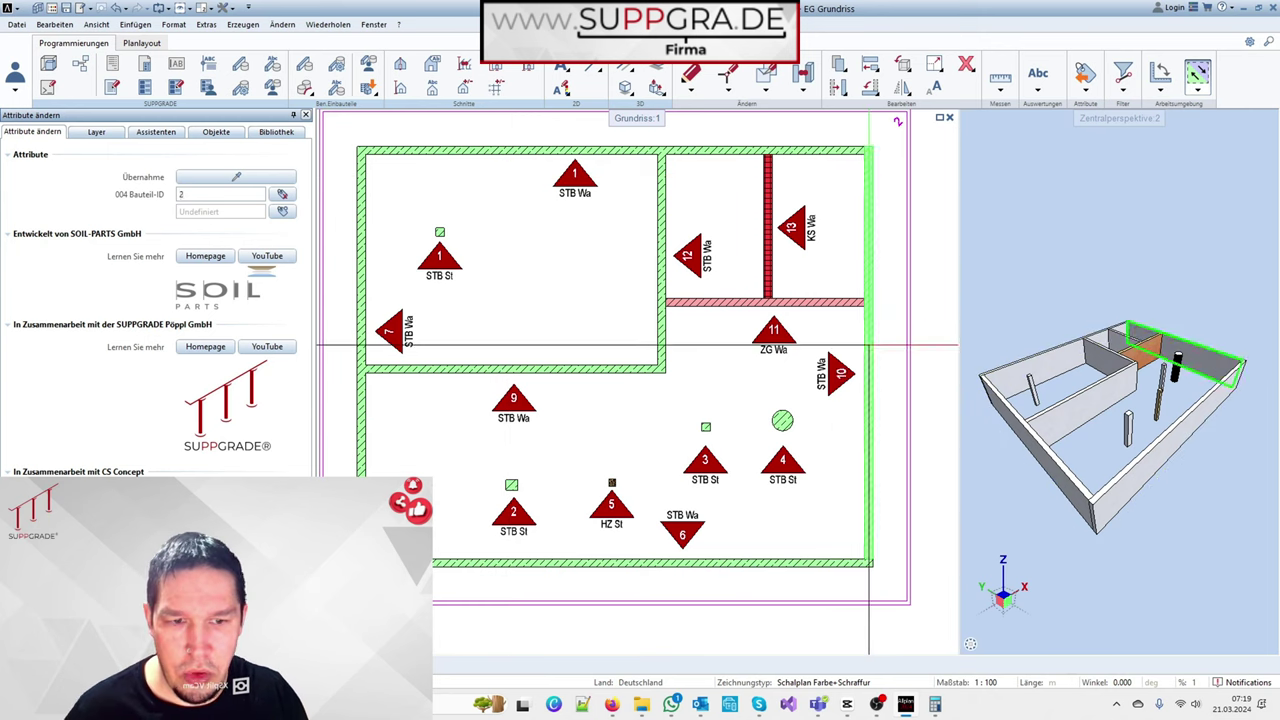
{"action": "type", "text": "3"}
{"action": "key", "text": "Return"}
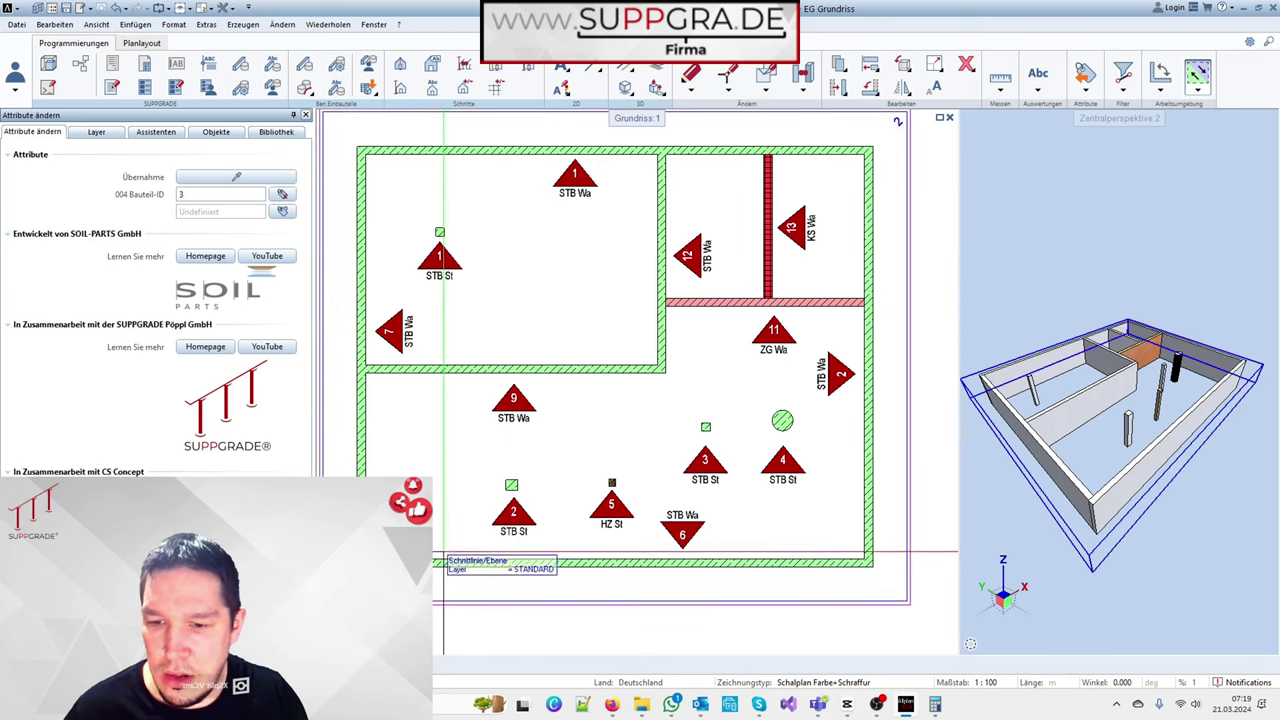
{"action": "left_click", "coordinate": [674, 534]}
{"action": "type", "text": "4"}
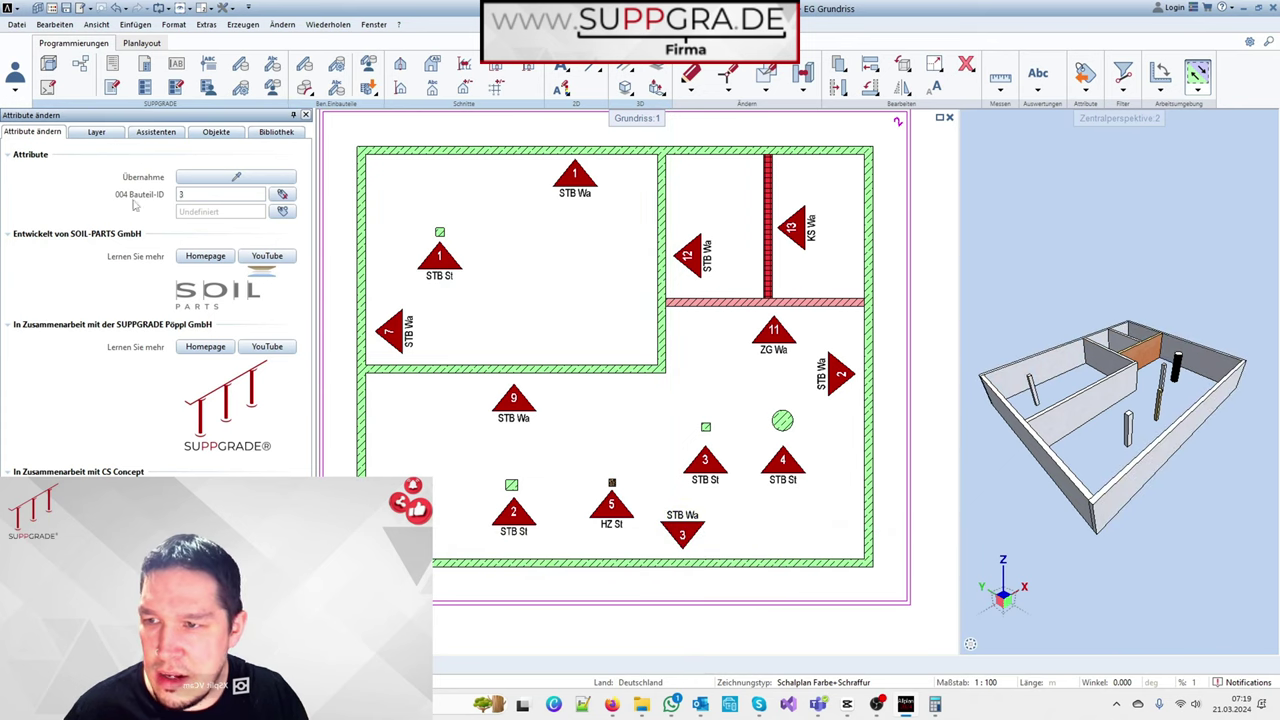
{"action": "key", "text": "Return"}
{"action": "left_click", "coordinate": [389, 330]}
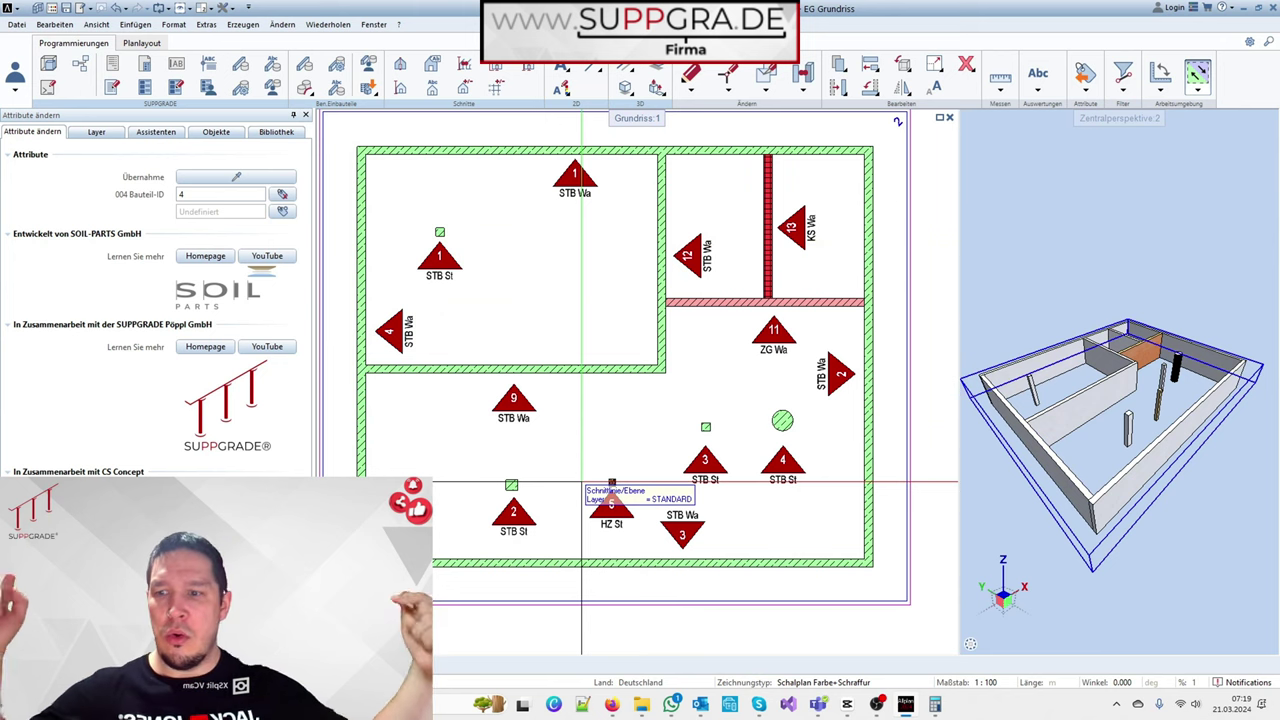
{"action": "key", "text": "Escape"}
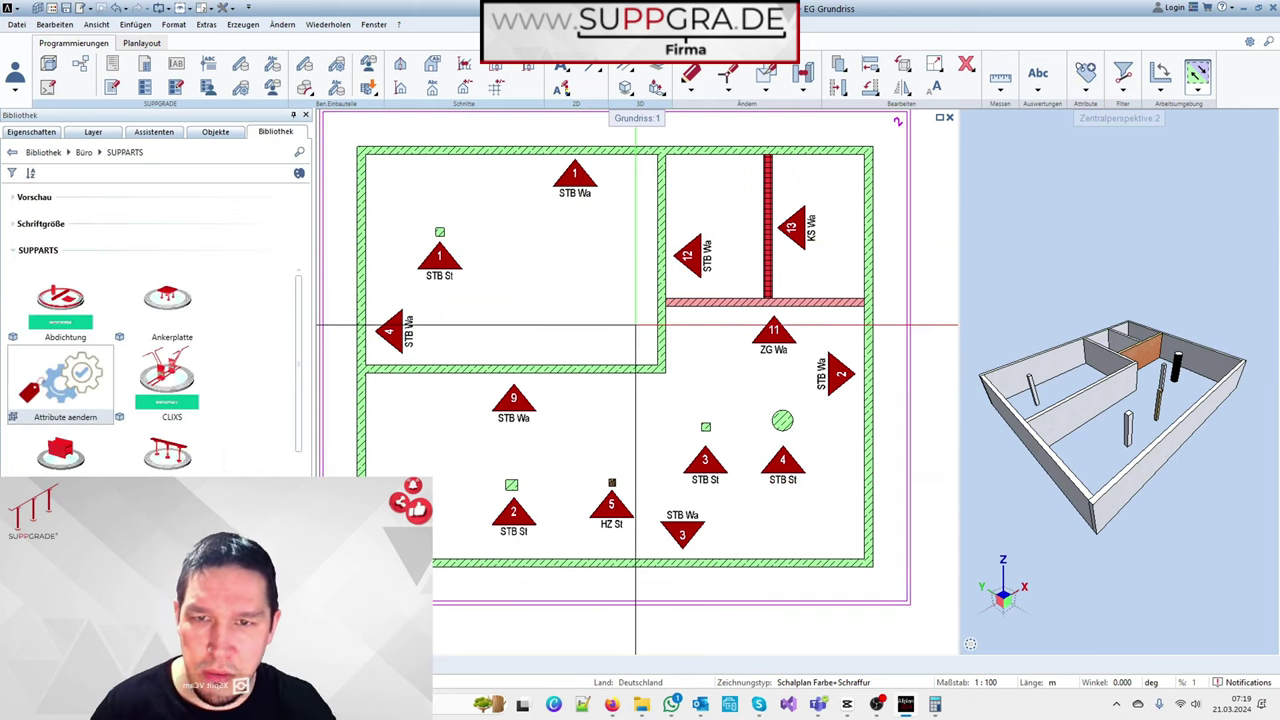